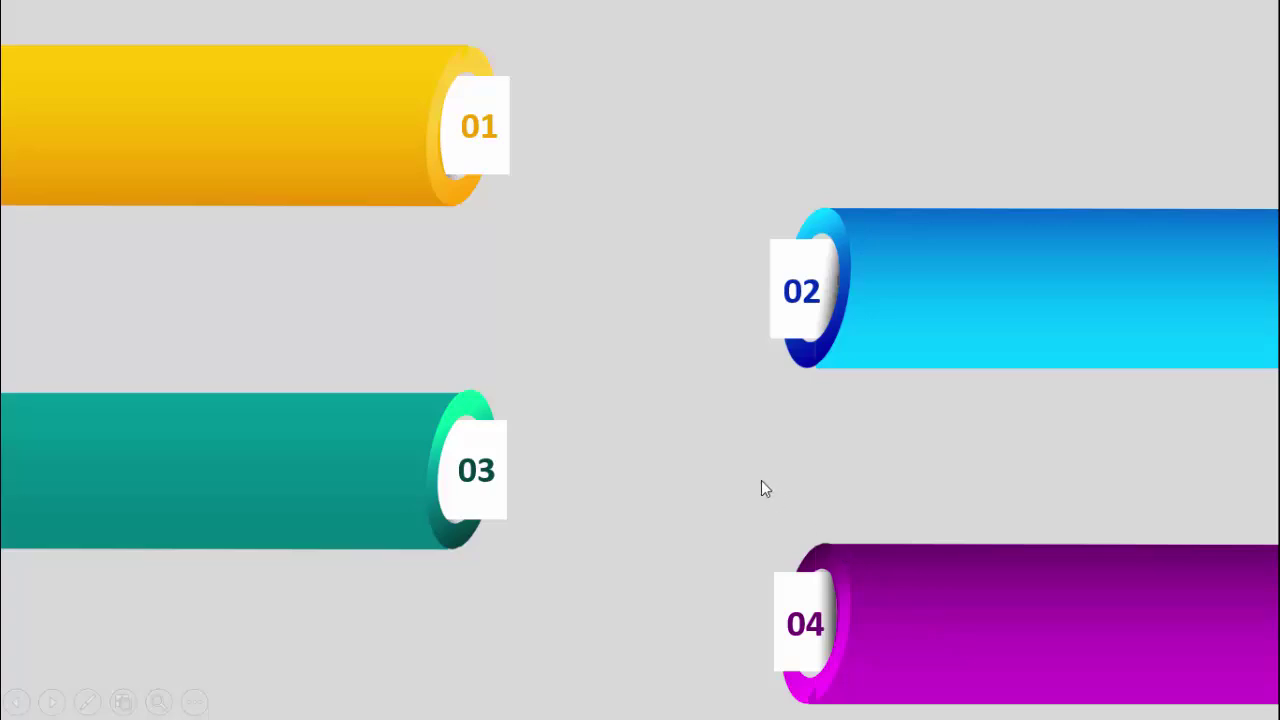
- In the slideshow, reveal the text beside labels 01 to 04, then advance to the next slide
click(734, 446)
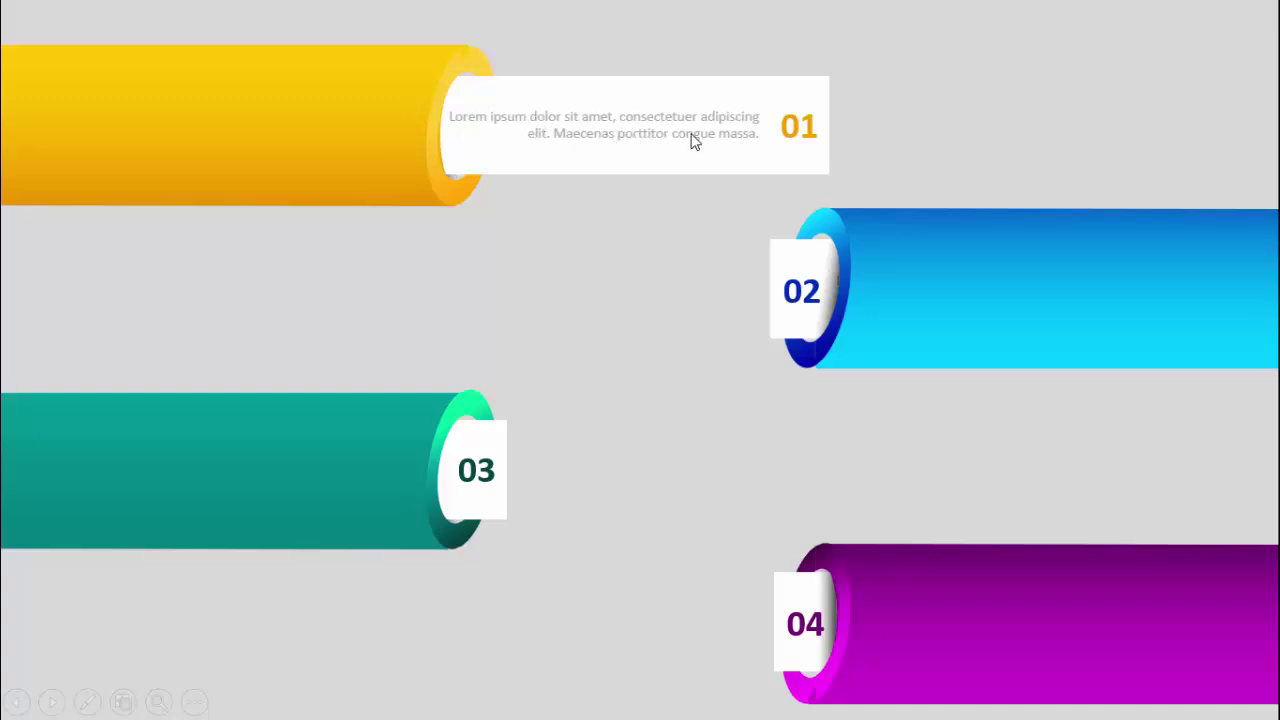
click(997, 420)
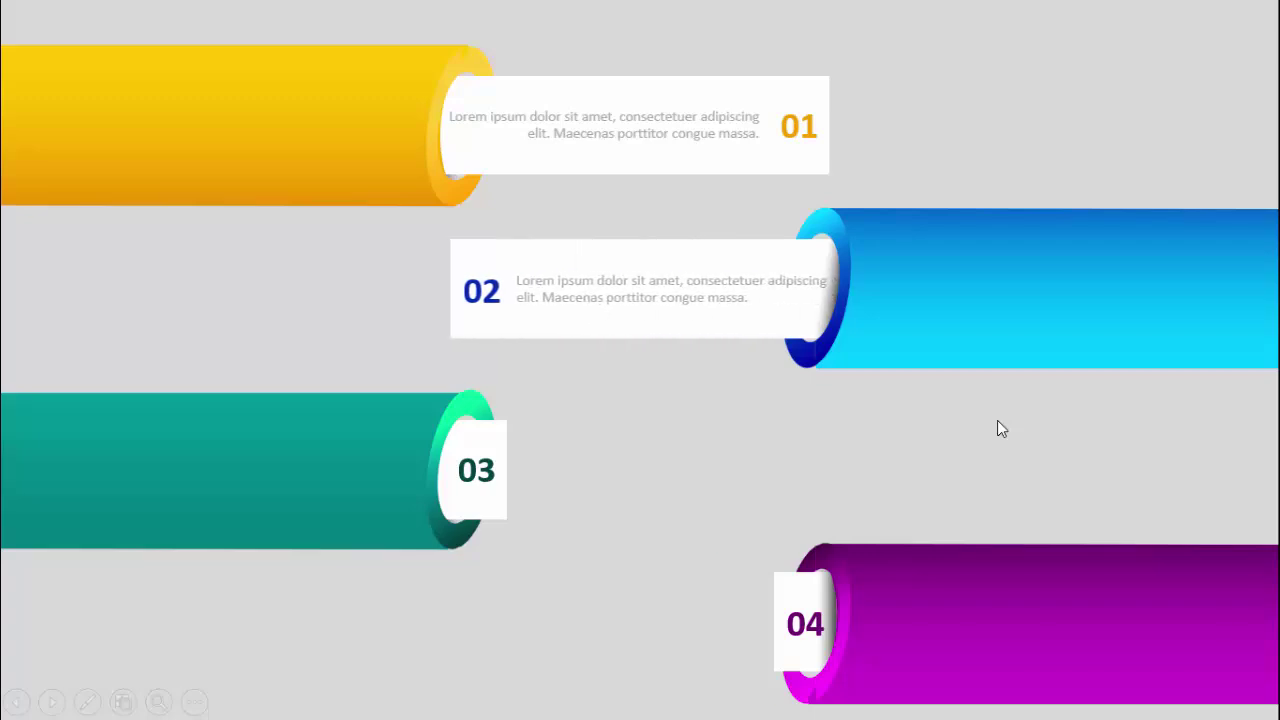
click(997, 420)
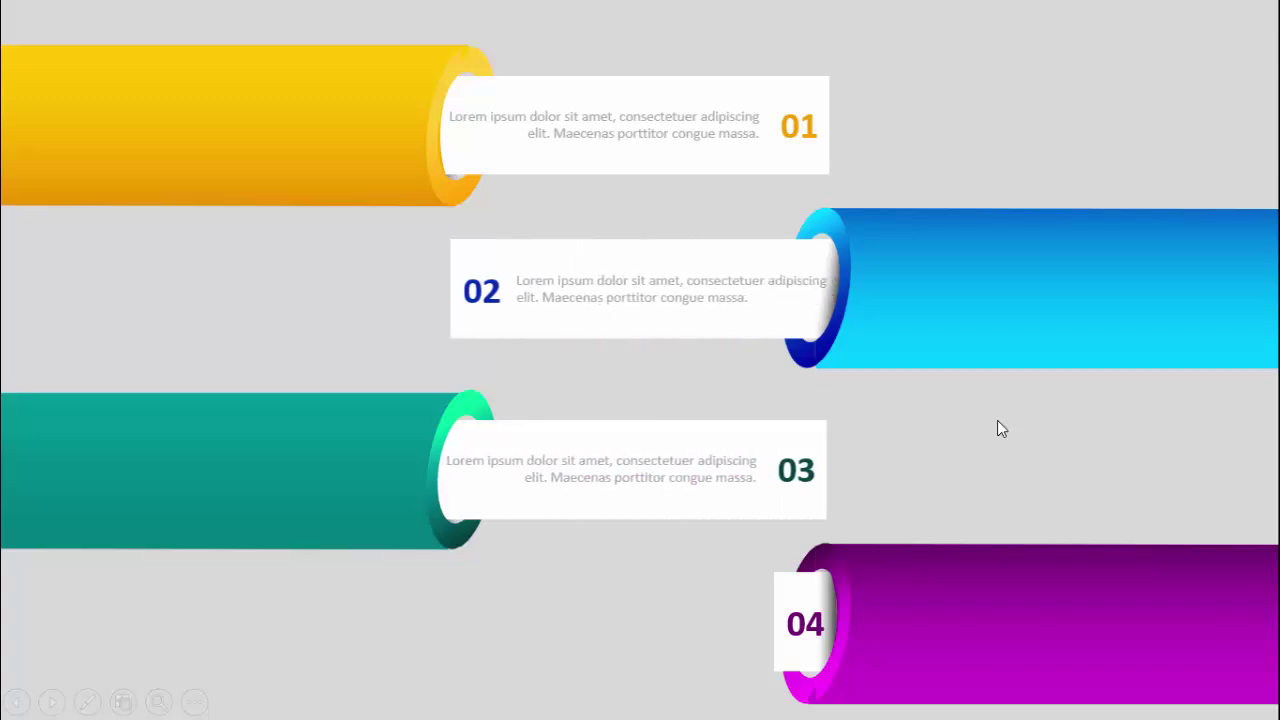
click(997, 420)
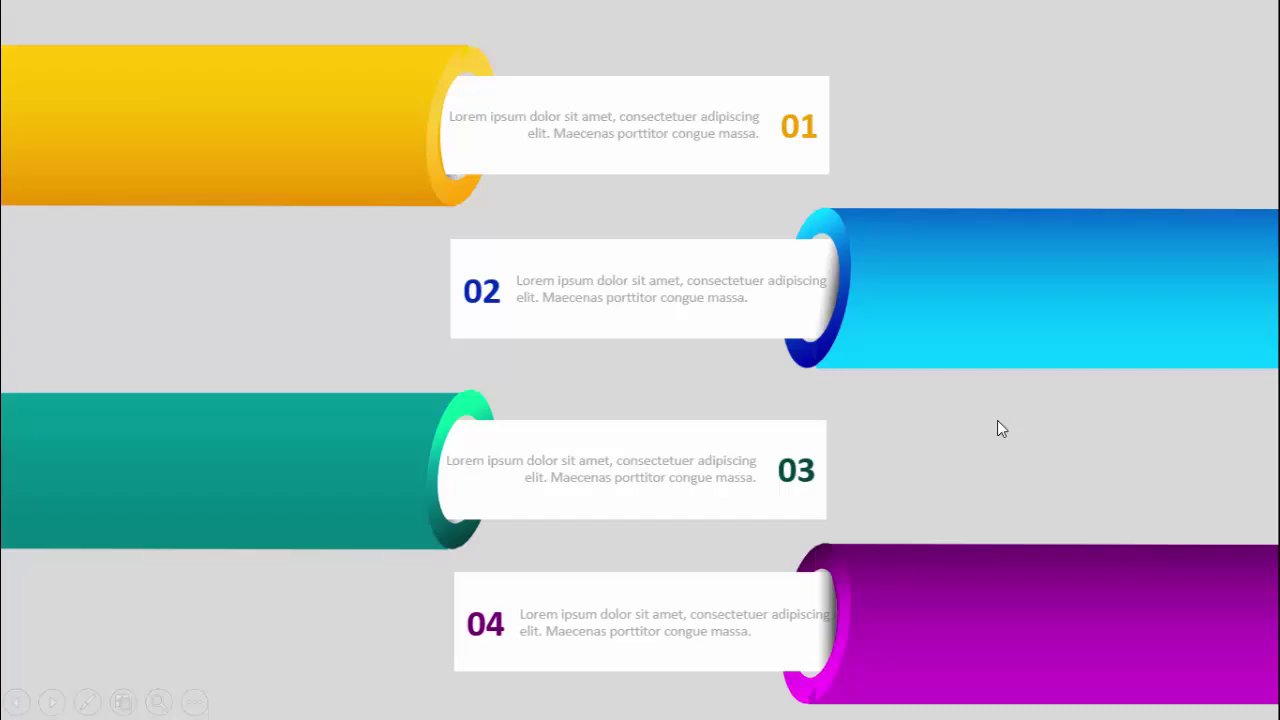
click(997, 420)
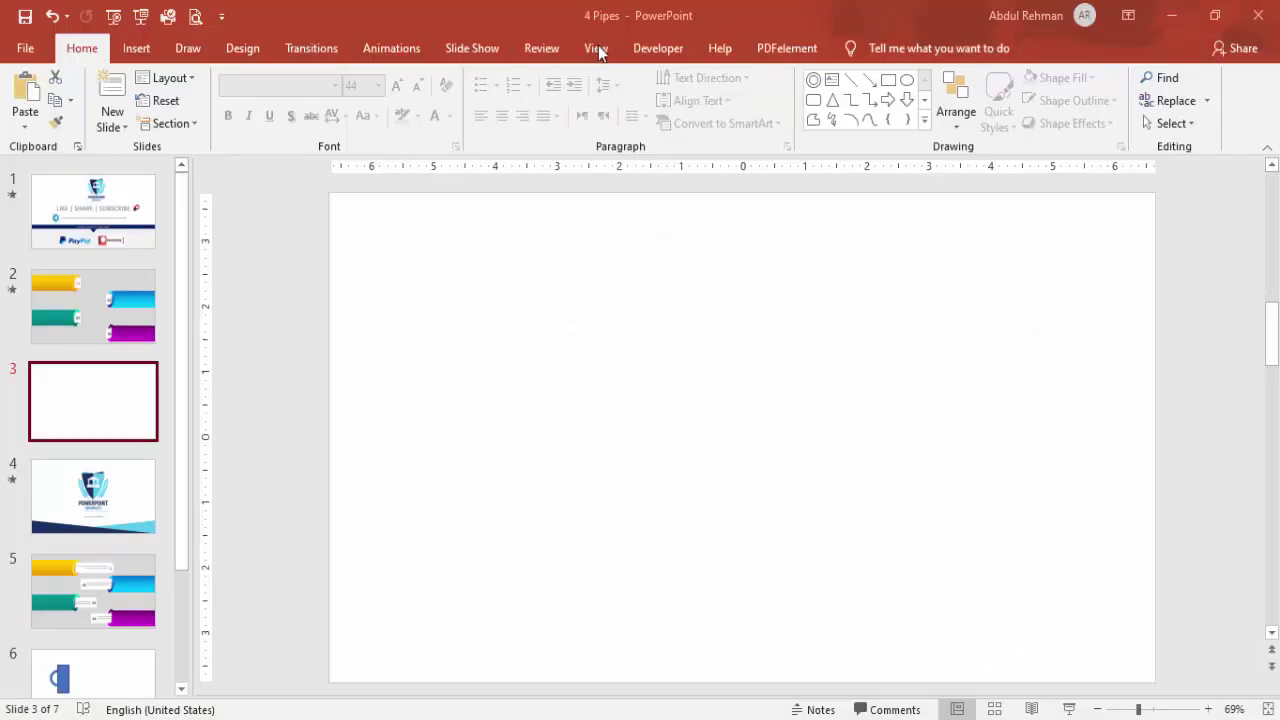
- Turn on the slide guides and draw a hollow-circle donut near the slide centre
click(596, 48)
click(412, 122)
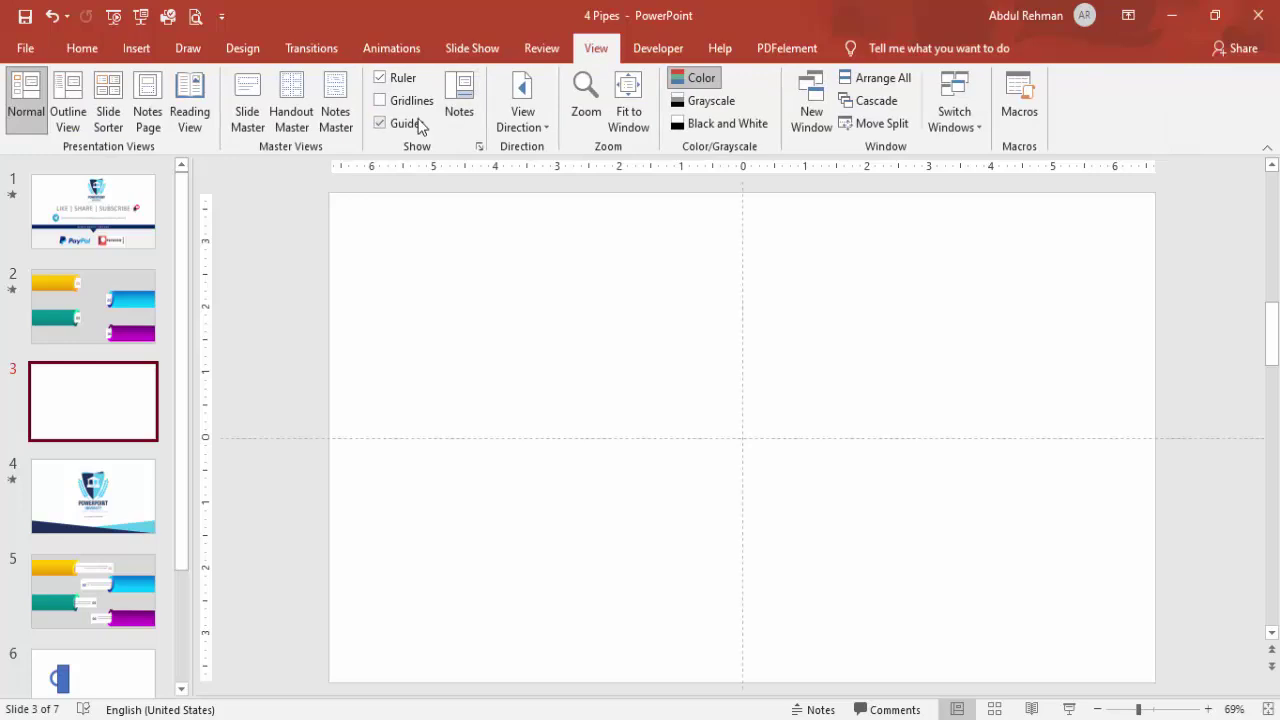
click(137, 48)
click(290, 128)
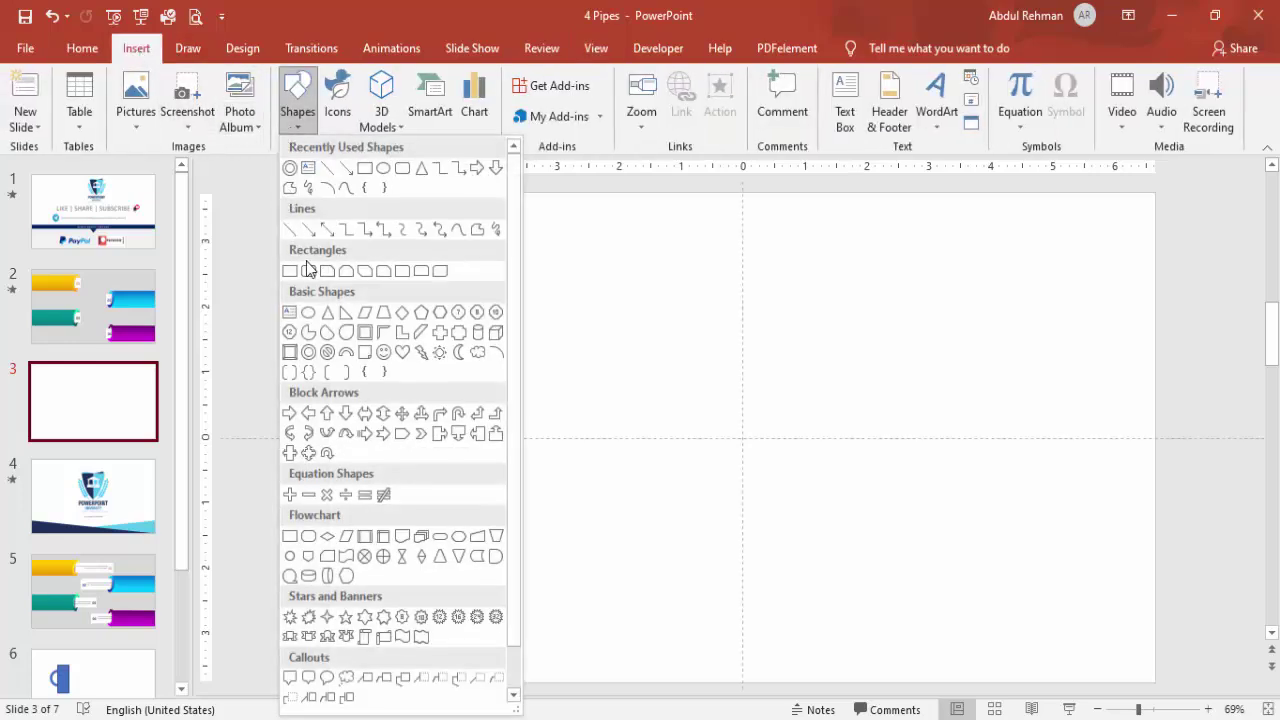
click(309, 353)
mouse_move(704, 389)
mouse_down()
mouse_move(786, 534)
mouse_move(797, 497)
mouse_move(822, 514)
mouse_up()
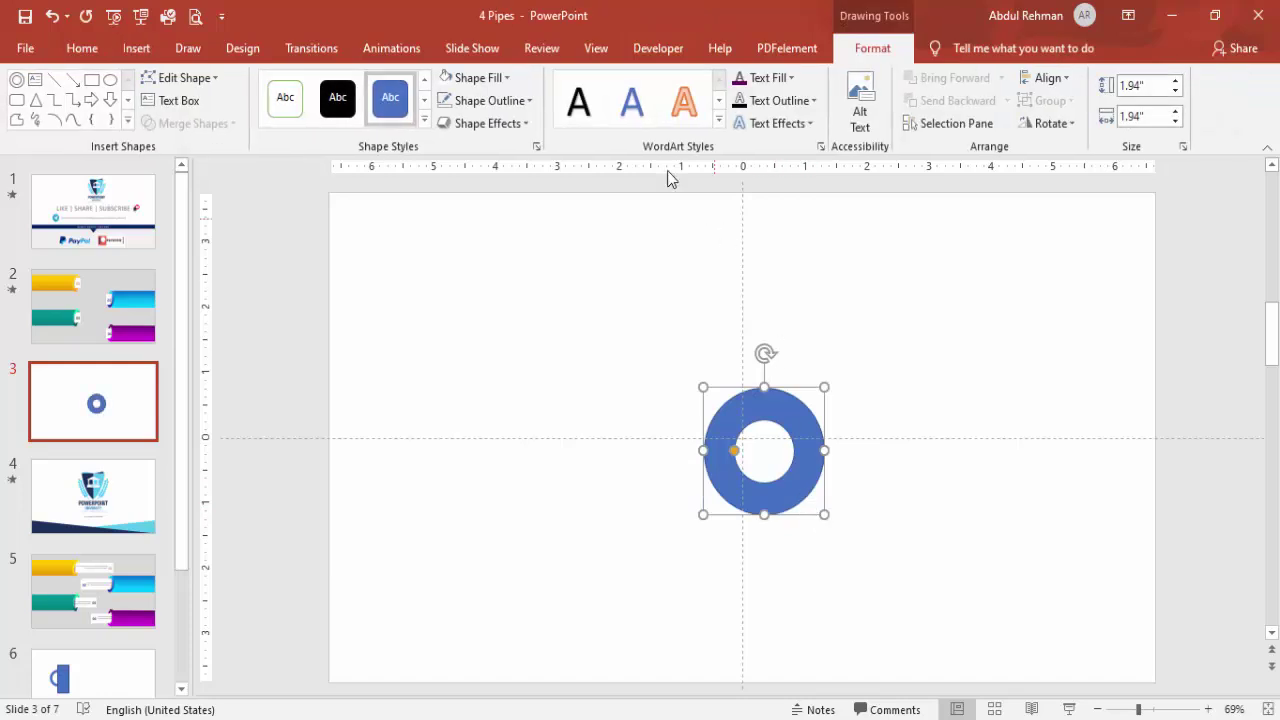
- Remove the donut's outline and align it to the centre and middle of the slide
click(518, 101)
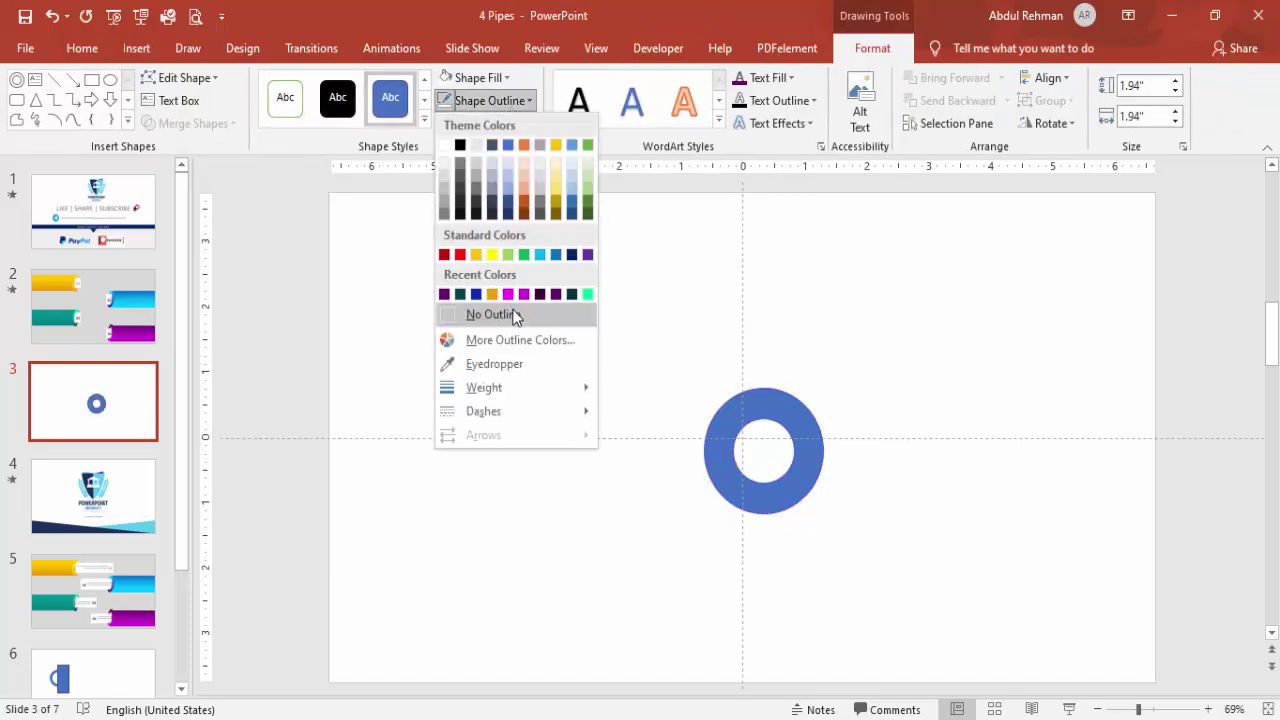
click(513, 314)
click(1046, 78)
click(1077, 127)
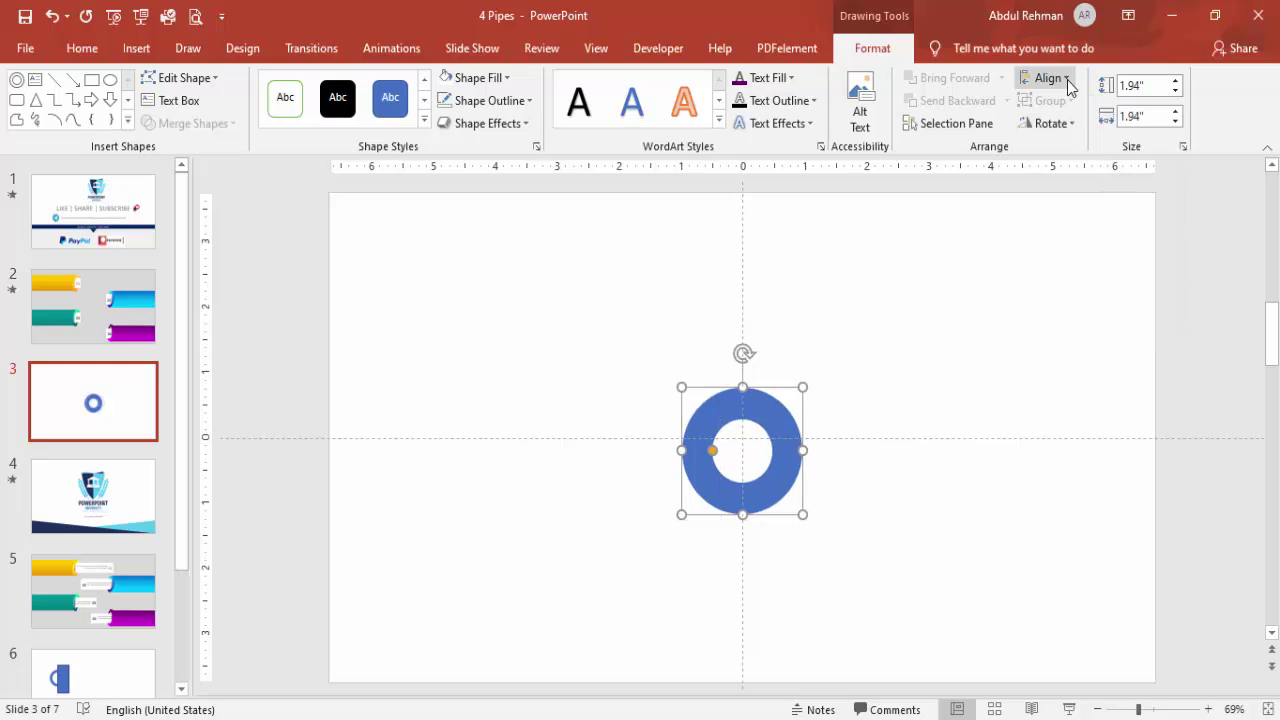
click(1048, 78)
click(1078, 199)
click(940, 307)
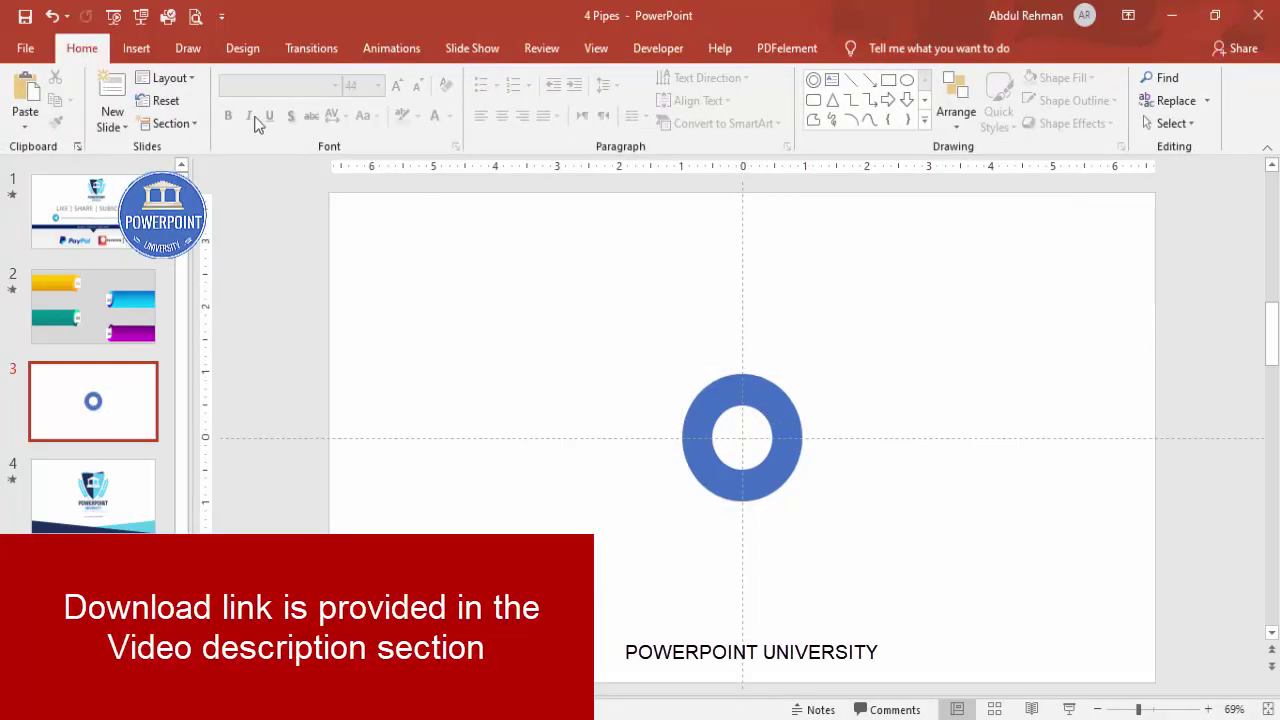
- Draw a tall outline-free rectangle covering the donut's right half
click(136, 48)
click(297, 110)
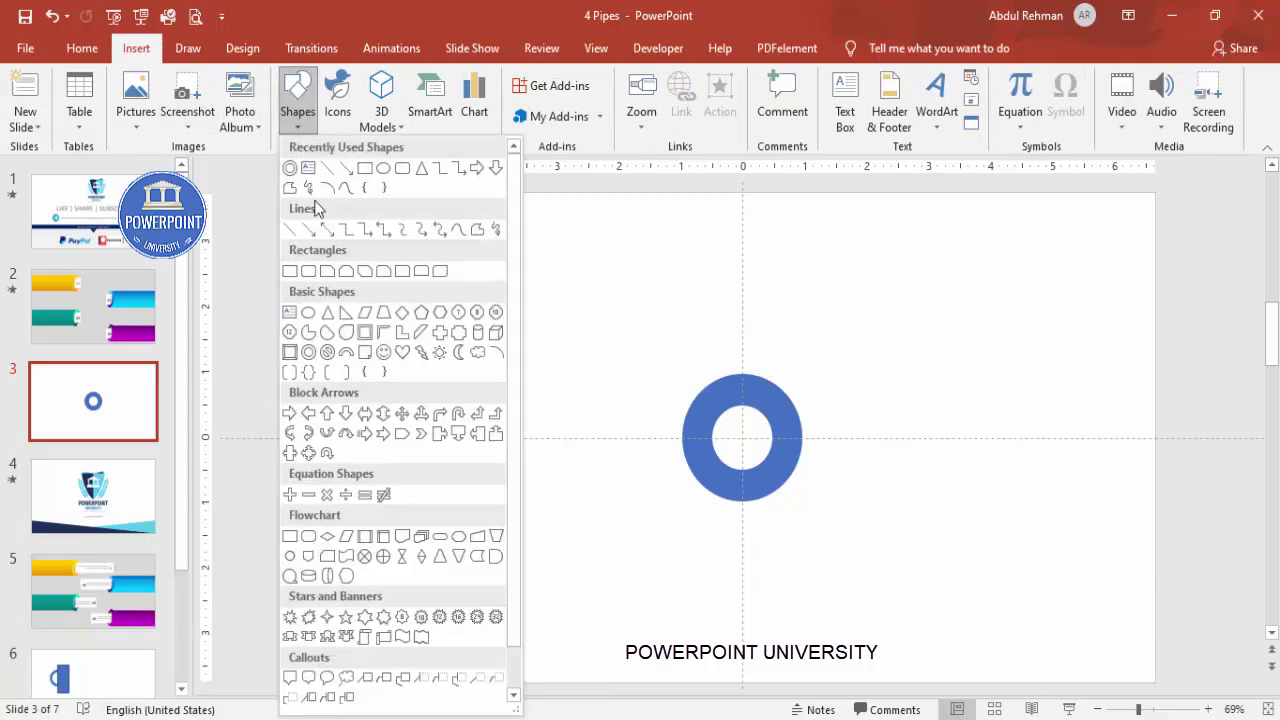
click(290, 271)
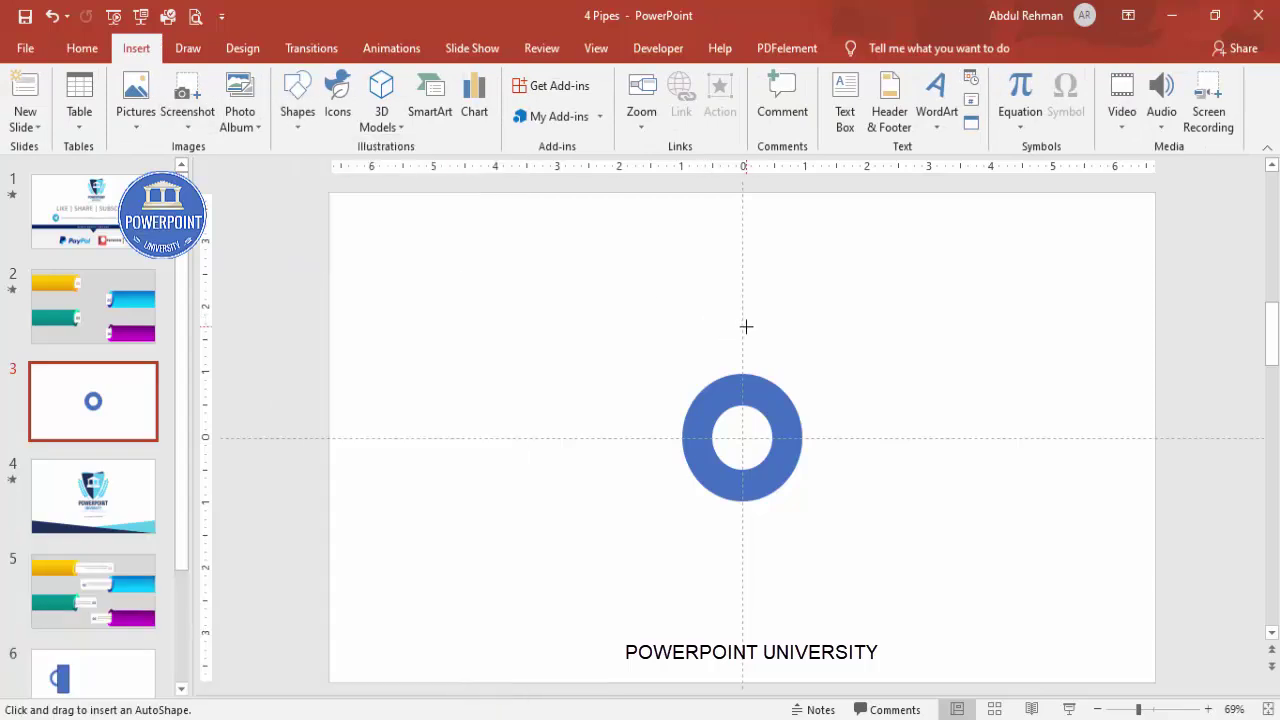
mouse_move(742, 322)
mouse_down()
mouse_move(800, 457)
mouse_move(874, 572)
mouse_up()
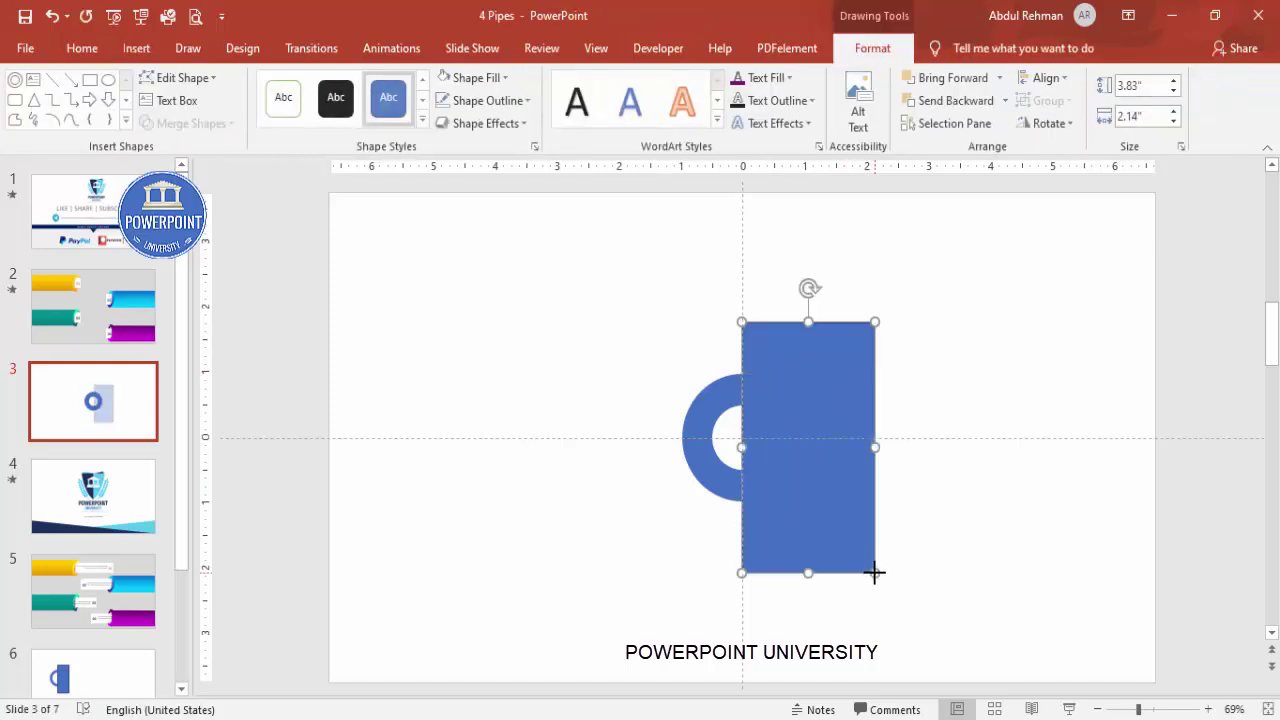
click(508, 101)
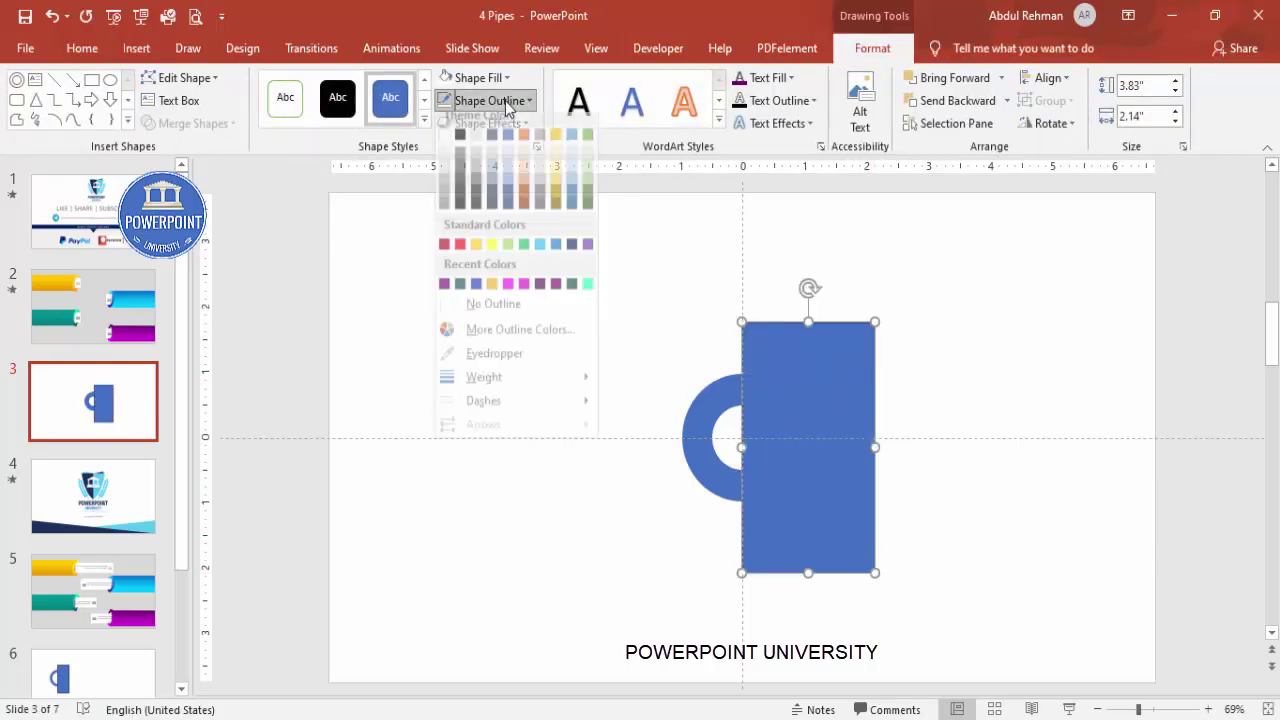
click(500, 308)
click(548, 316)
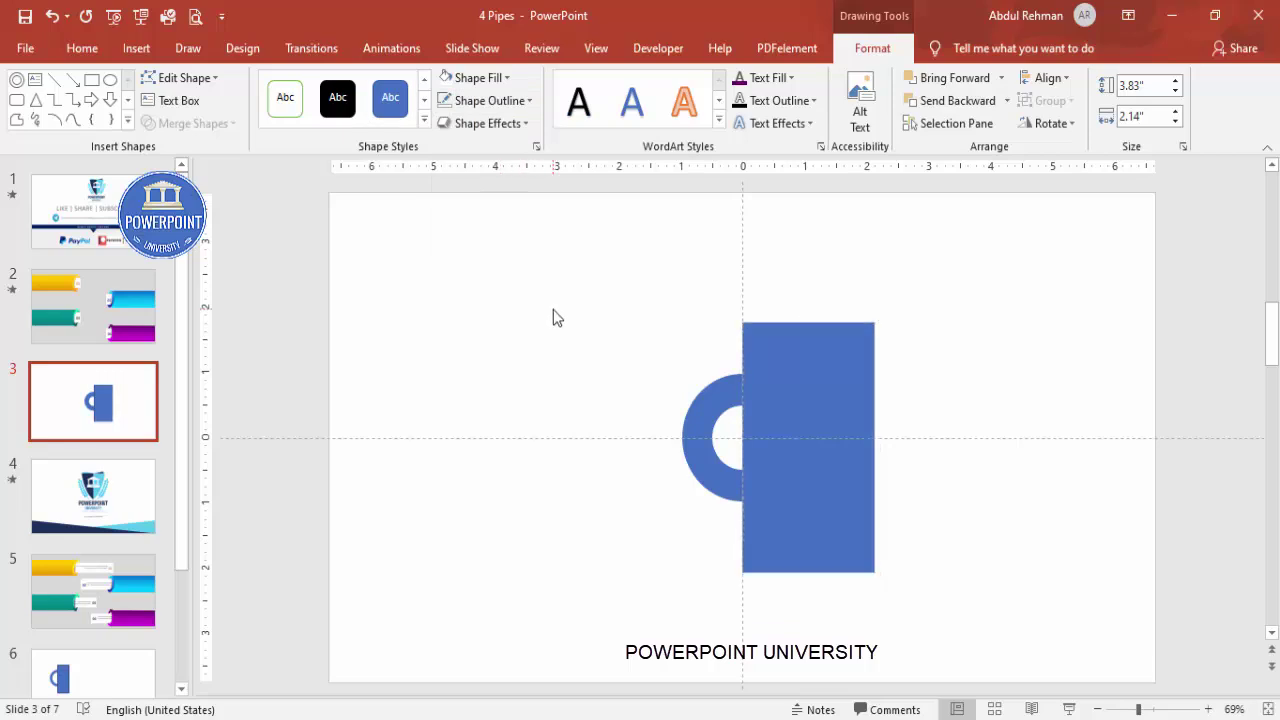
click(716, 401)
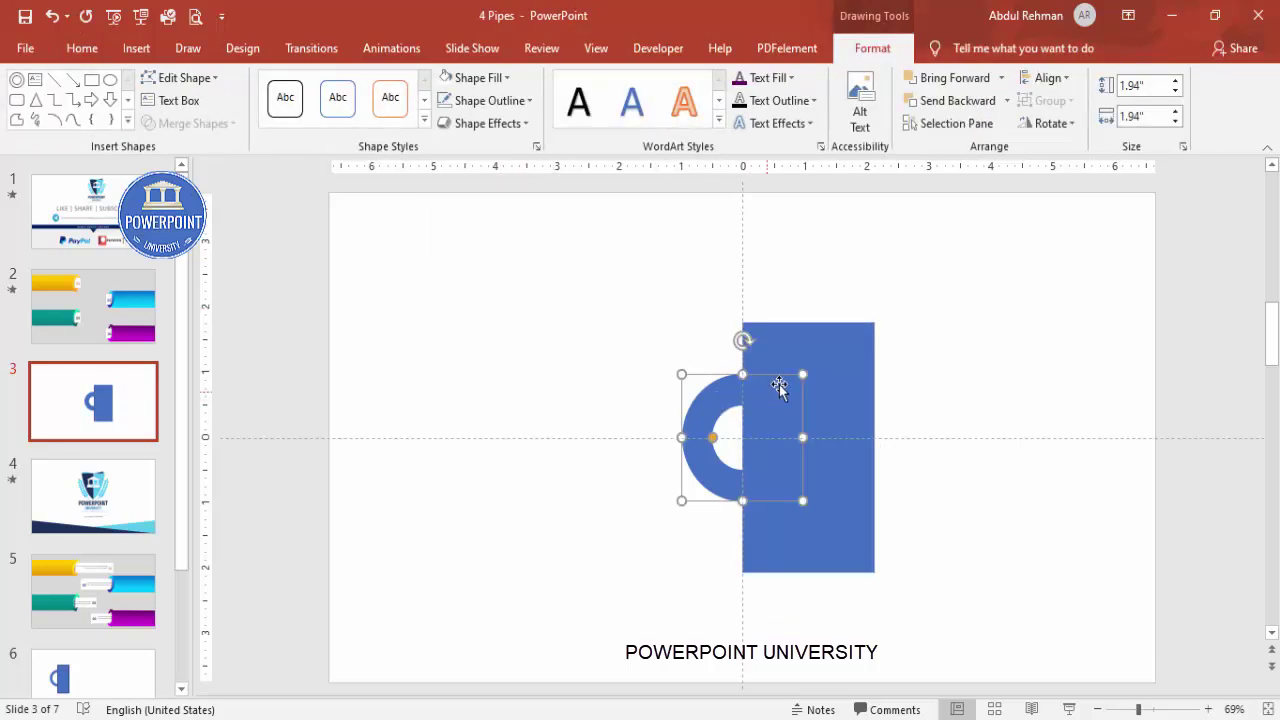
- Subtract the rectangle from the donut to leave a half-ring
shift+click(813, 353)
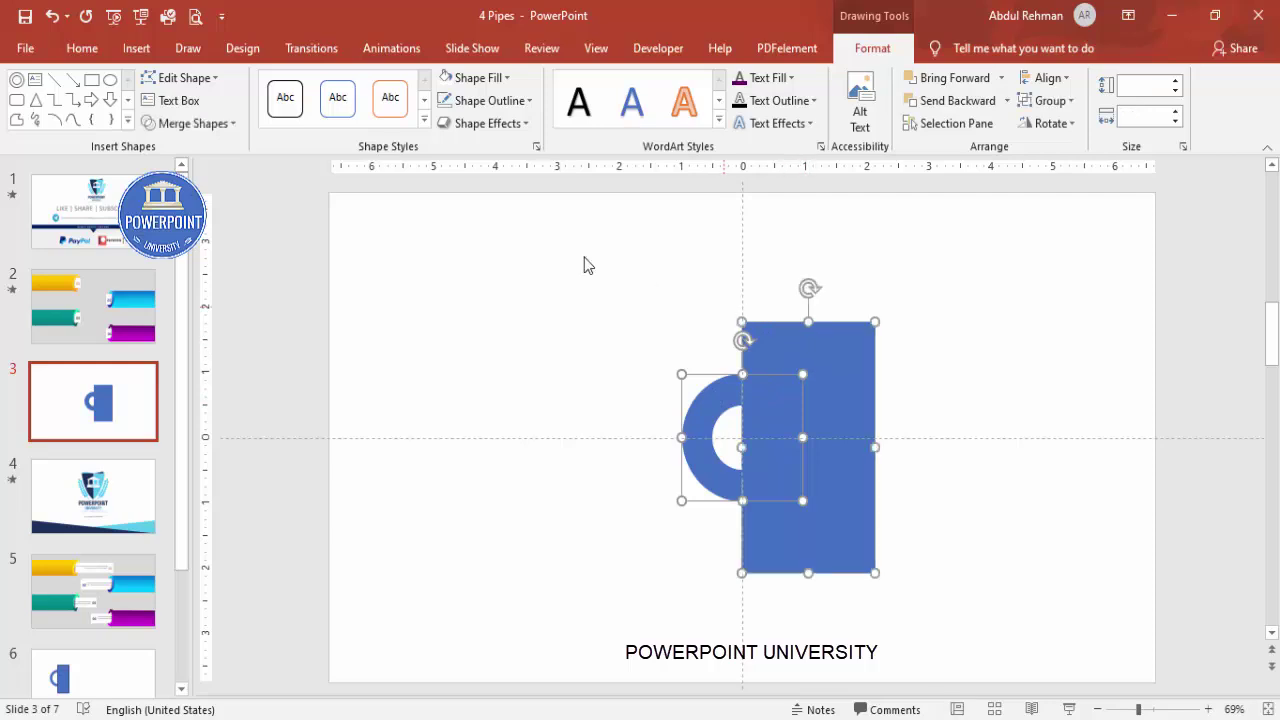
click(176, 123)
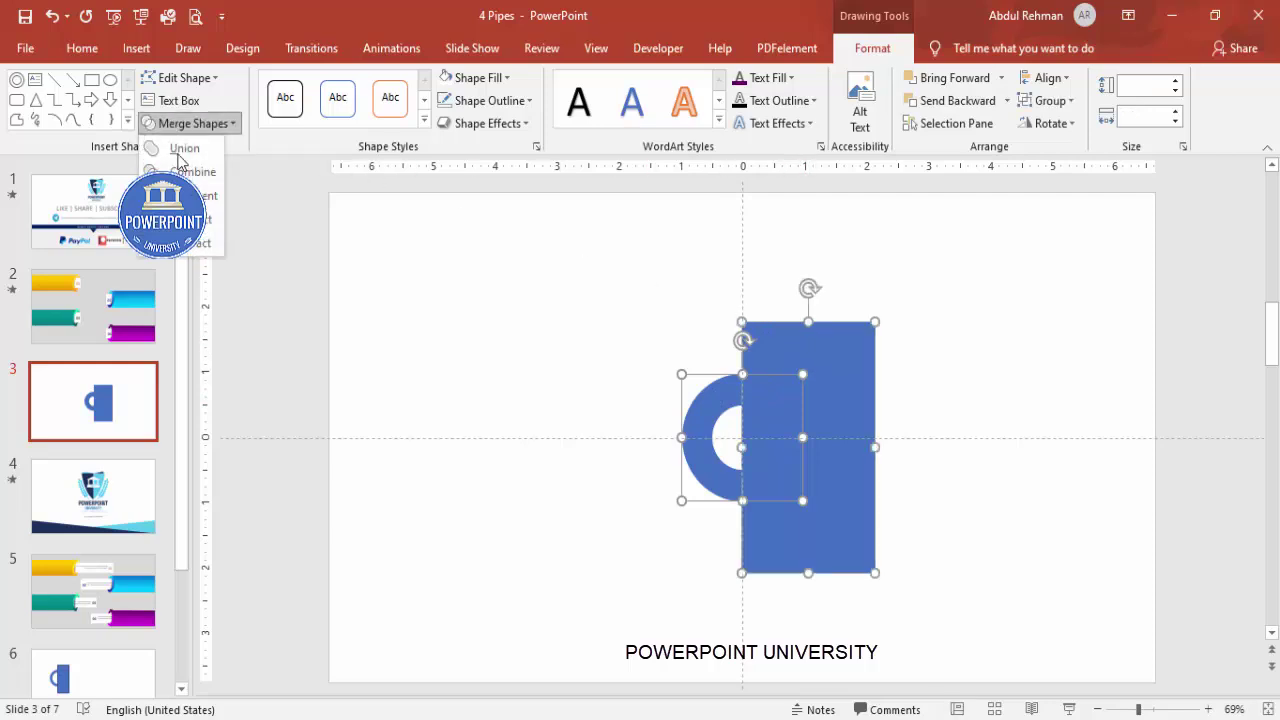
click(214, 243)
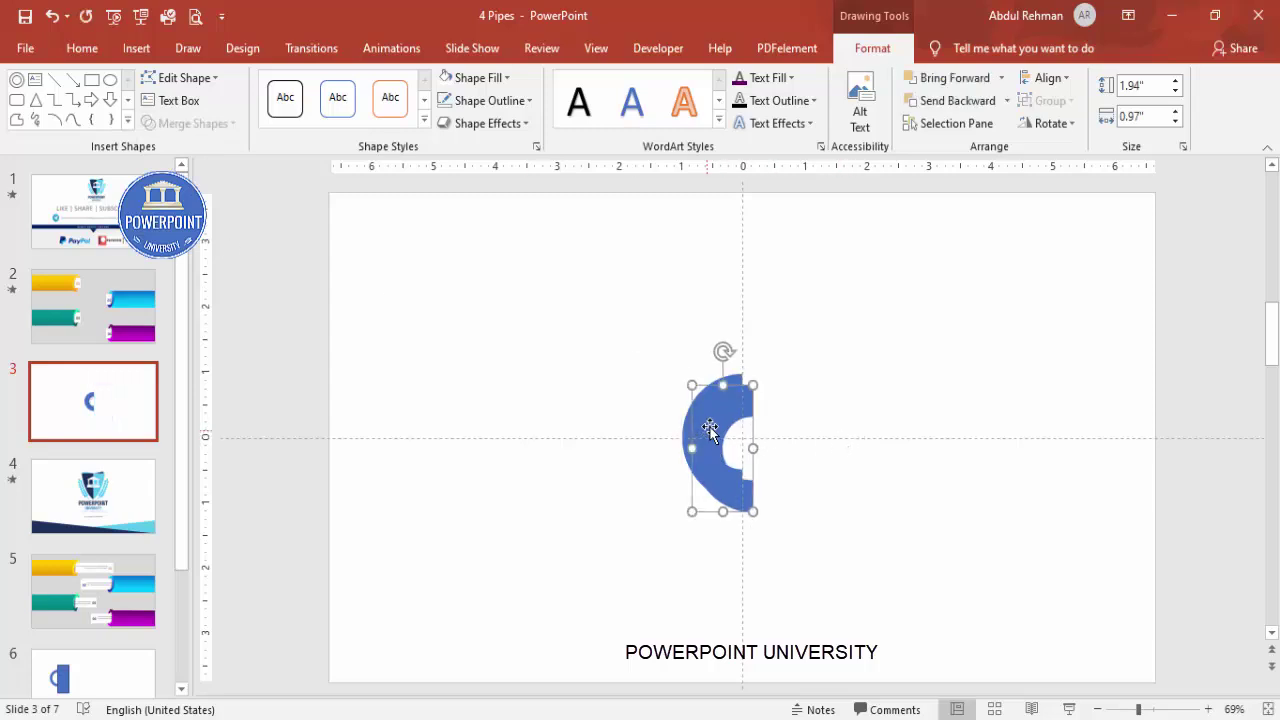
- Copy the half-ring, flip it horizontally, and join both halves into a full ring
drag(723, 439, 854, 432)
click(1058, 121)
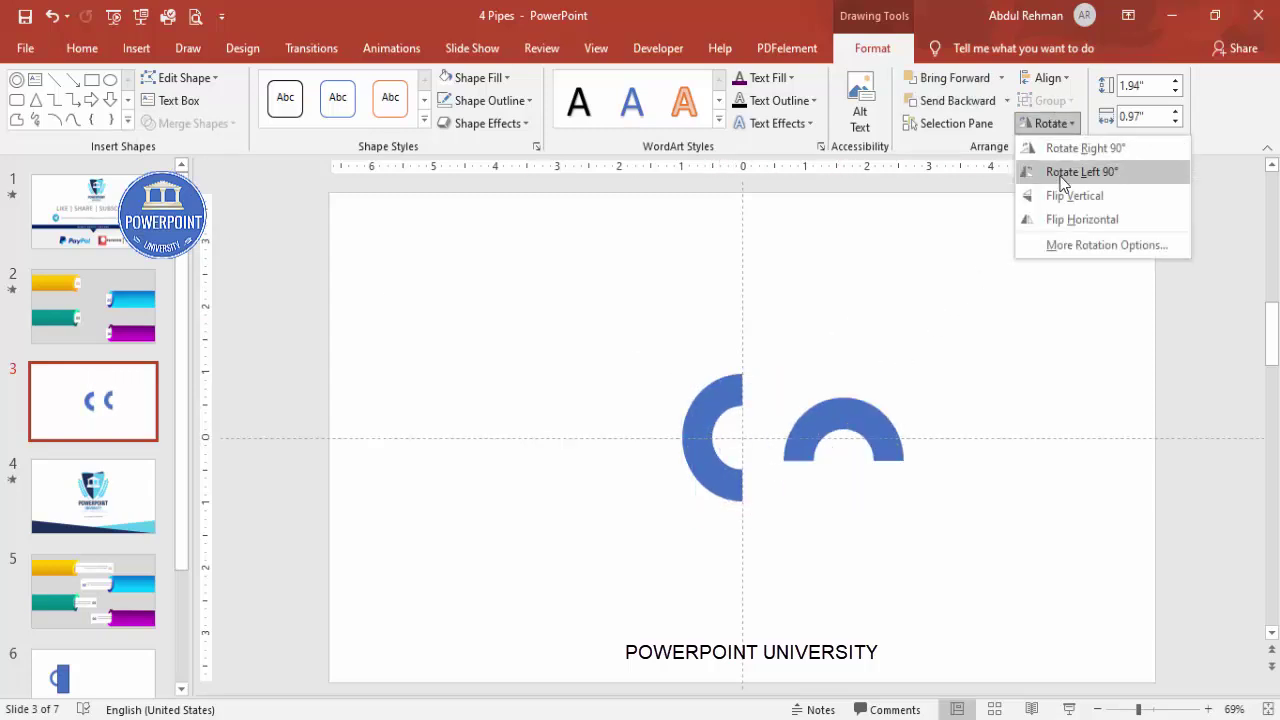
click(1067, 224)
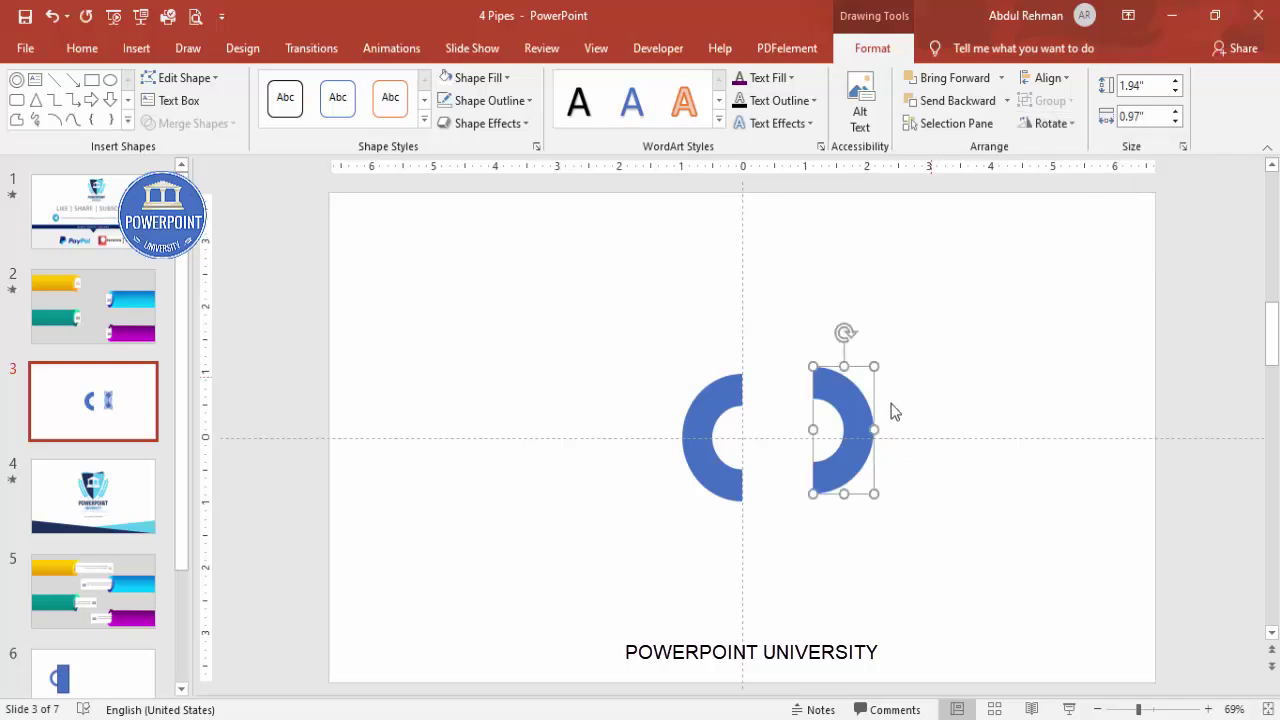
drag(849, 413, 779, 412)
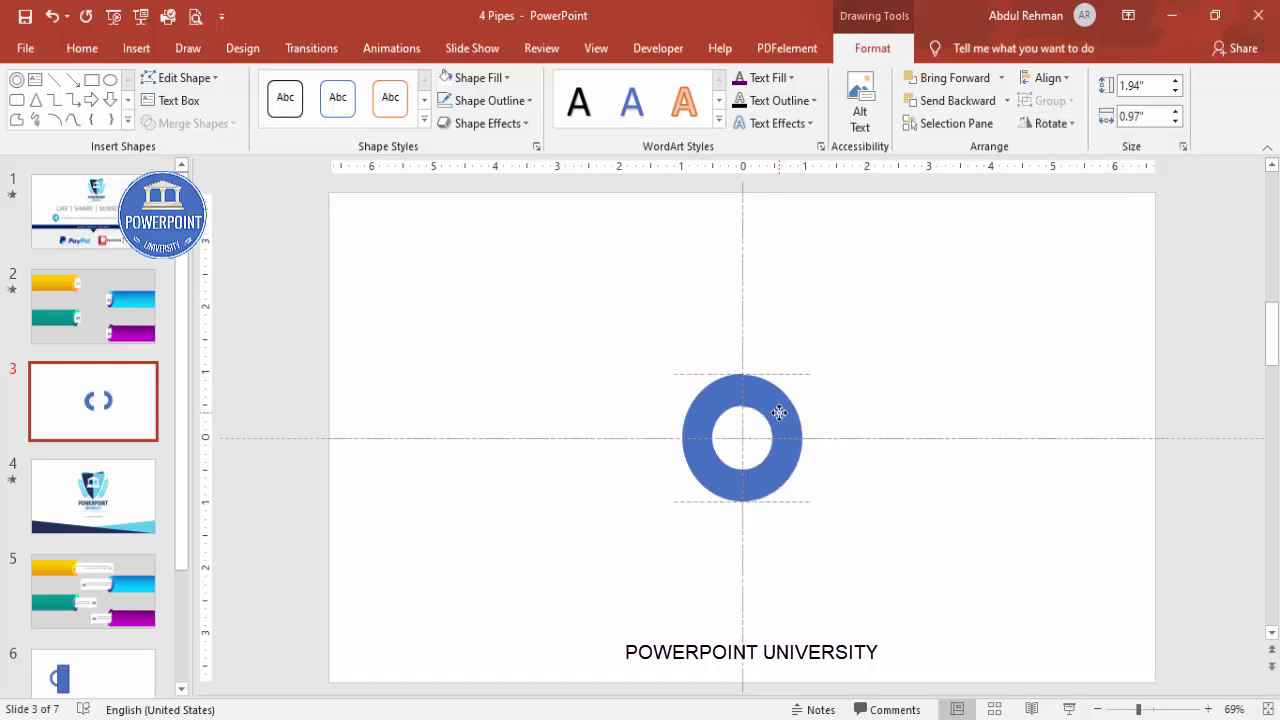
click(811, 391)
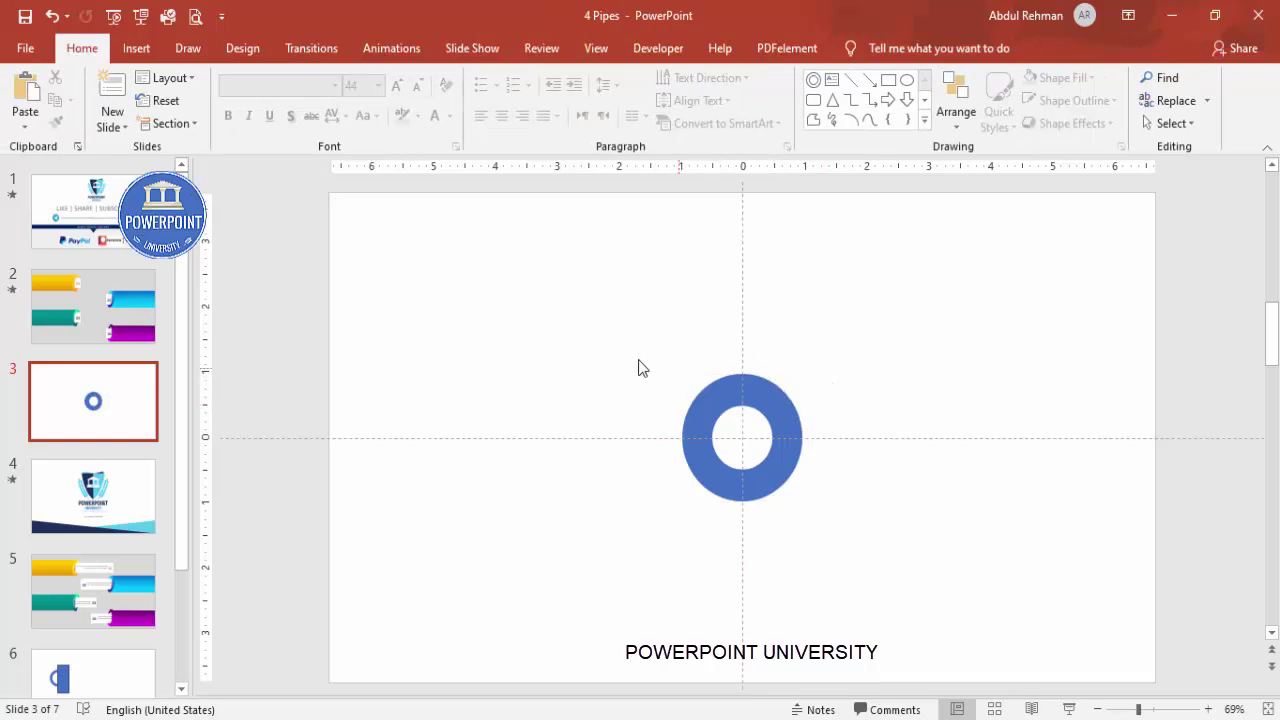
drag(600, 350, 956, 600)
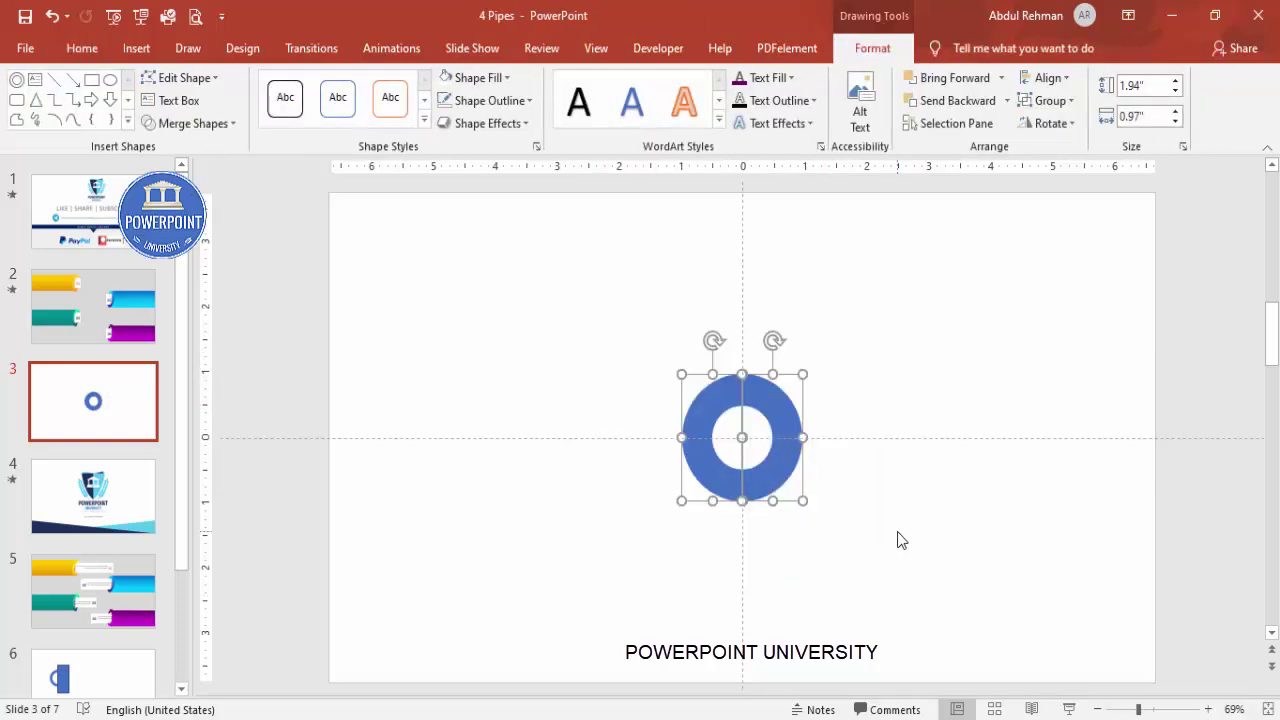
- Group the half-rings, apply Off Axis 2: Right 3-D rotation, and move the ring left
key(ctrl+g)
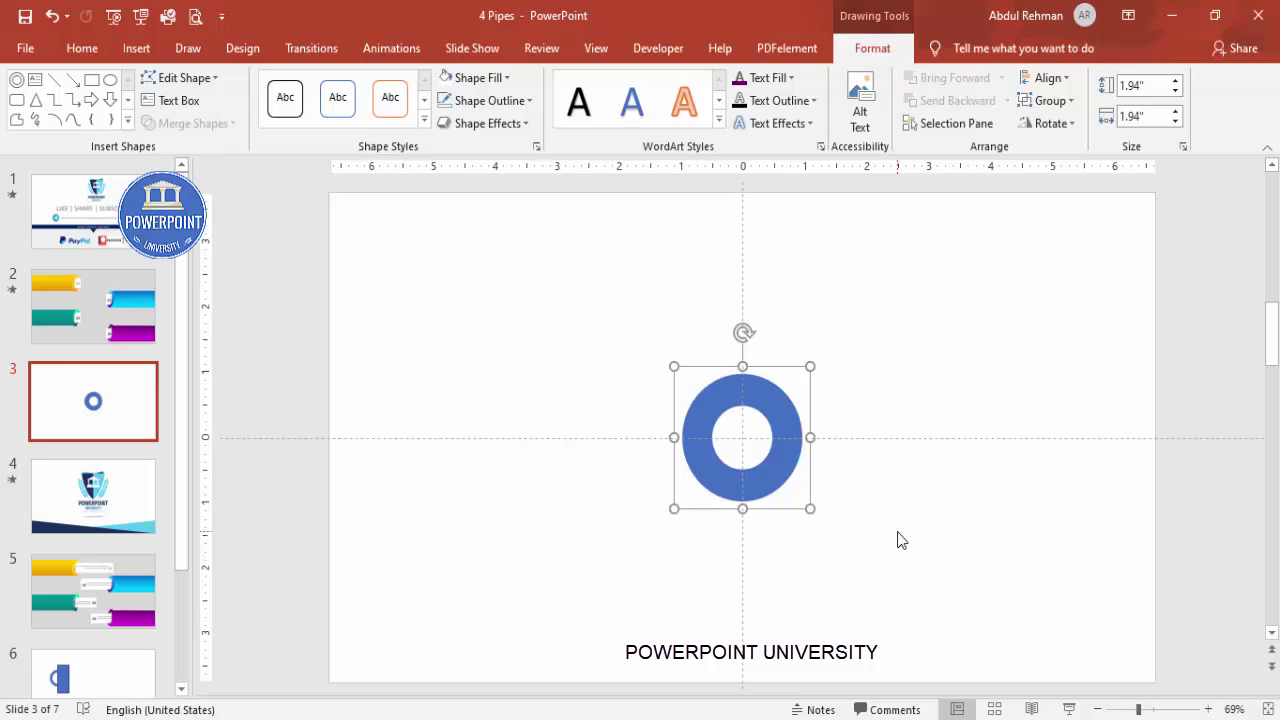
right_click(781, 428)
click(860, 384)
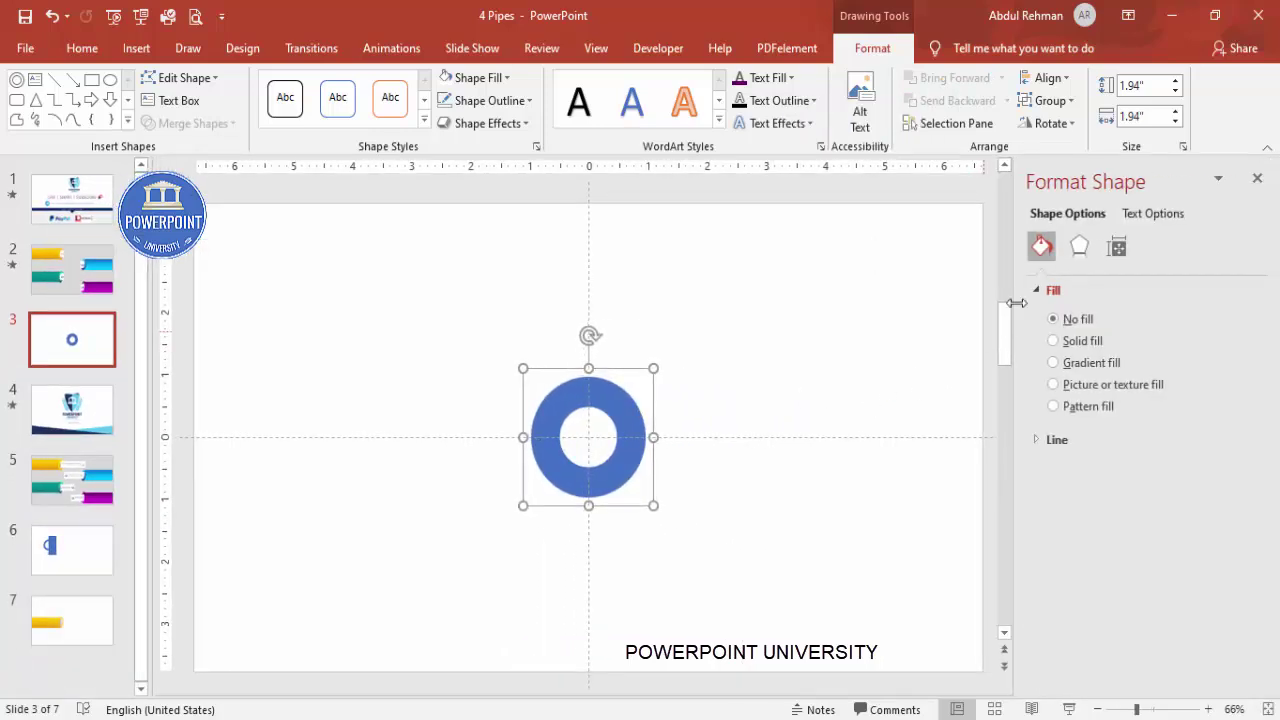
click(1081, 248)
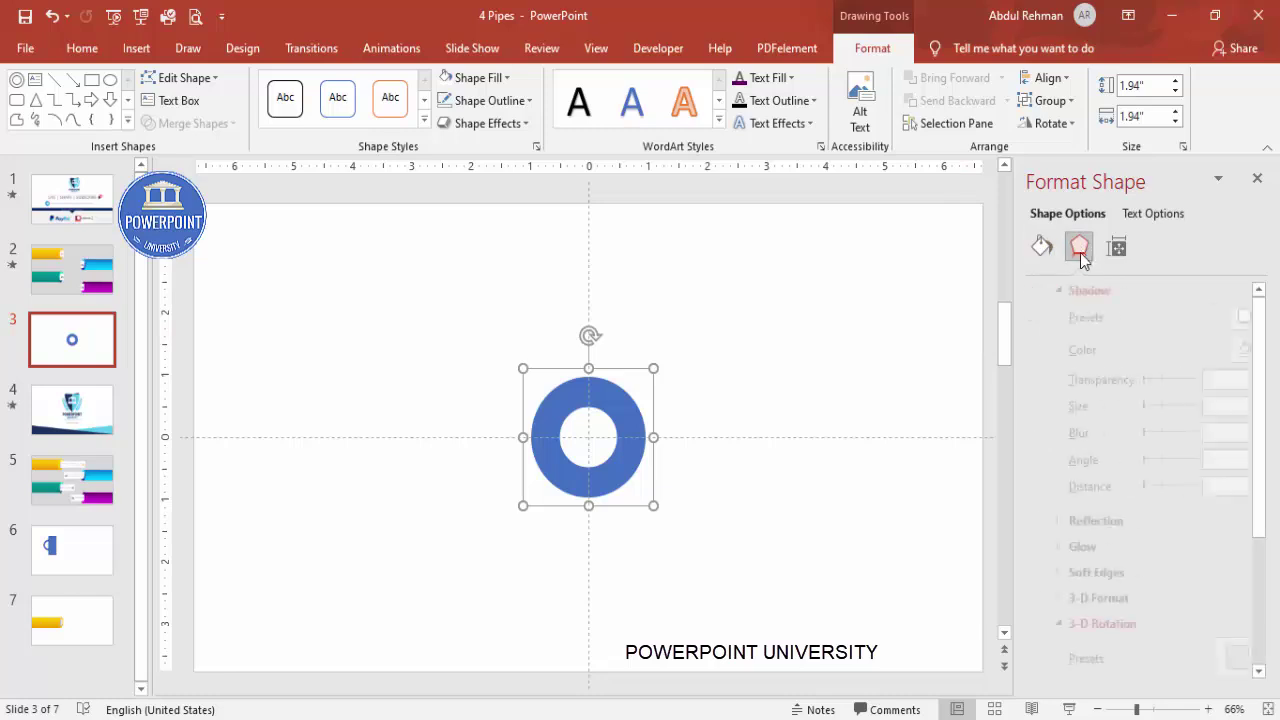
click(1038, 296)
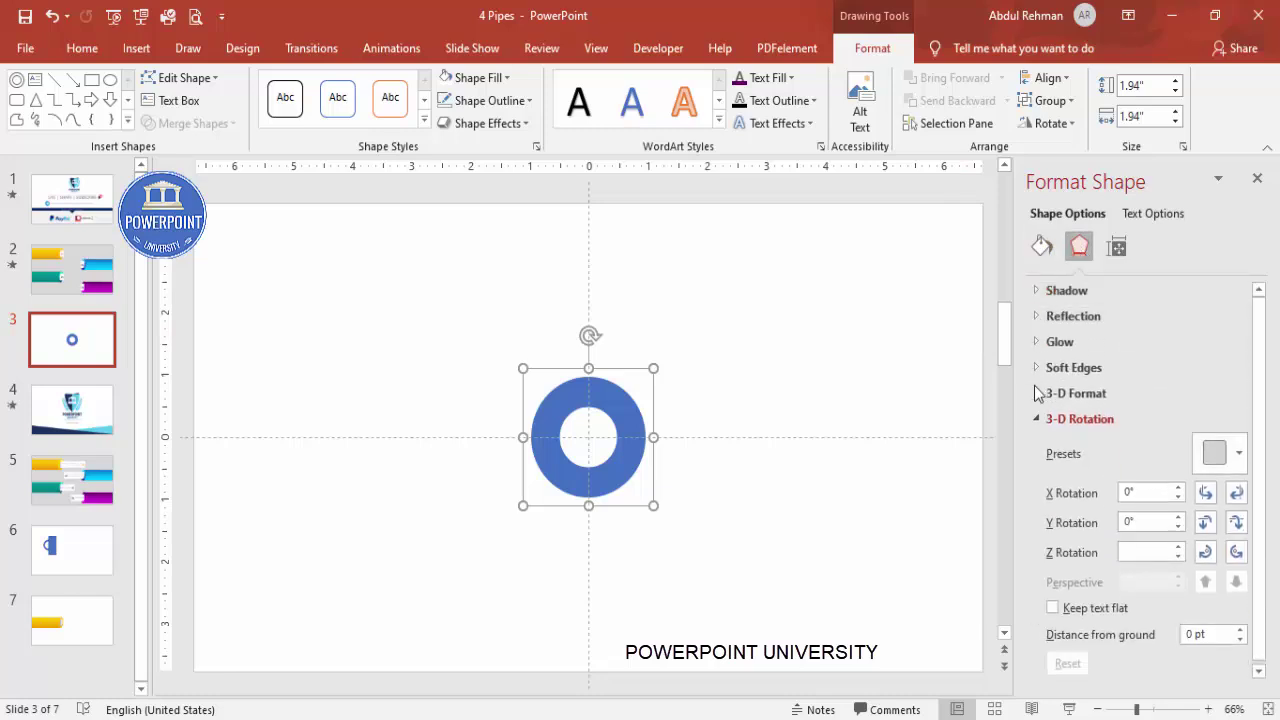
click(1036, 421)
click(1222, 452)
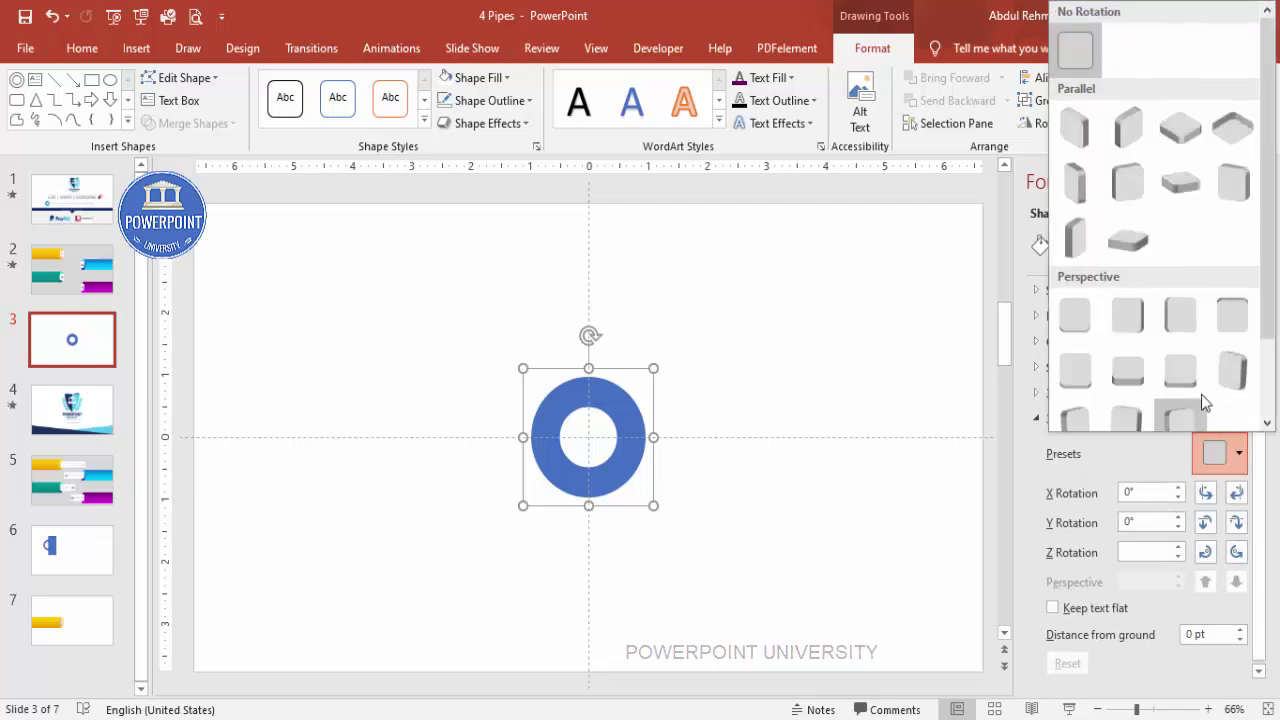
click(1078, 238)
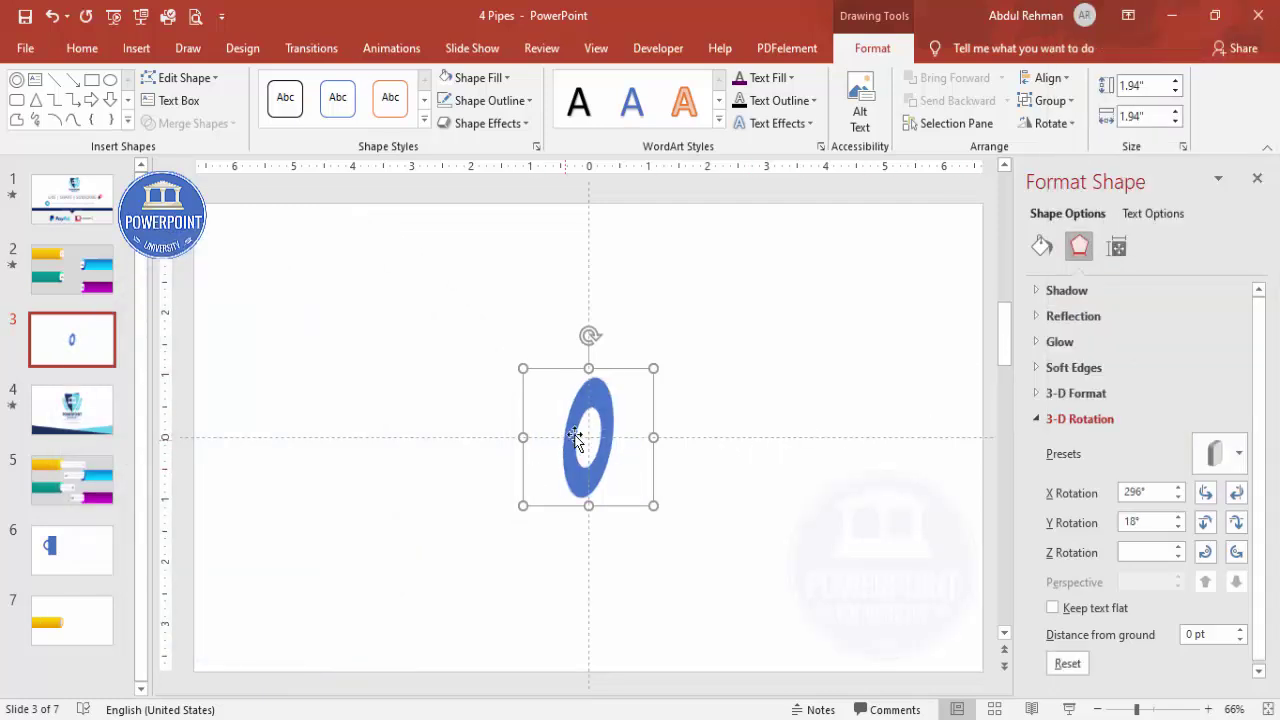
drag(597, 390, 500, 390)
click(606, 396)
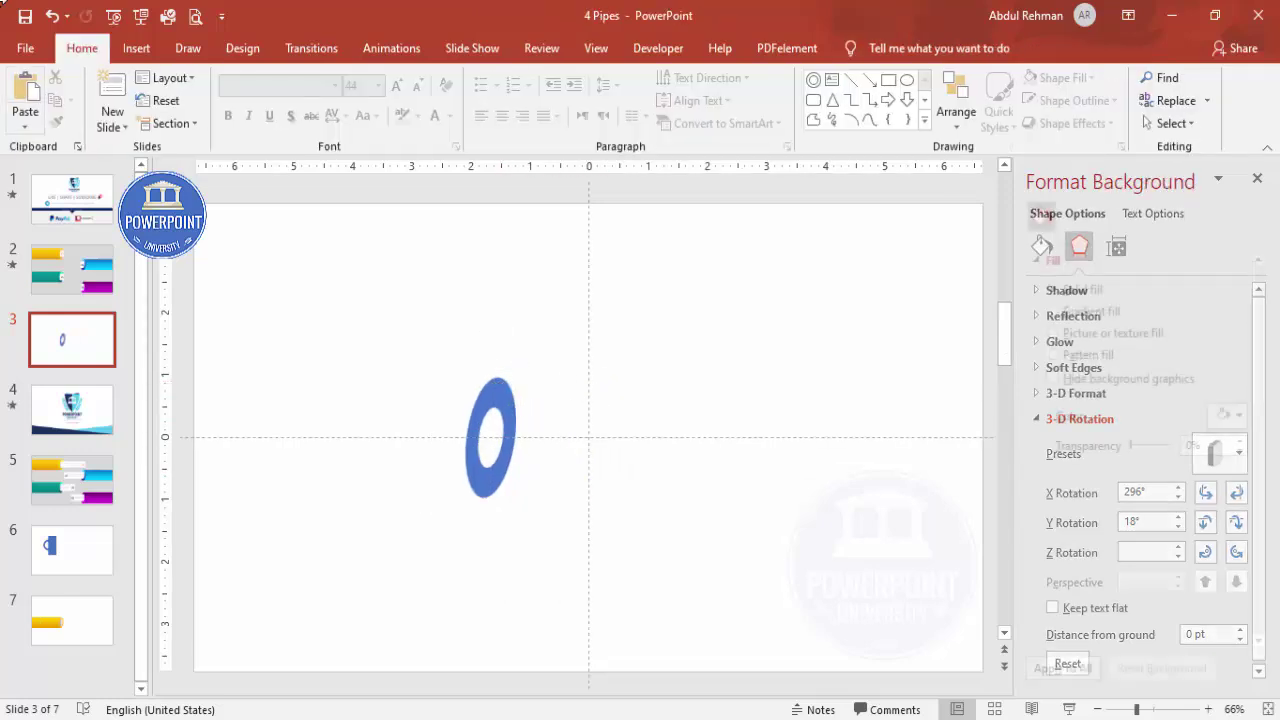
- Draw a rectangle running from the ring toward the slide's left edge
click(136, 48)
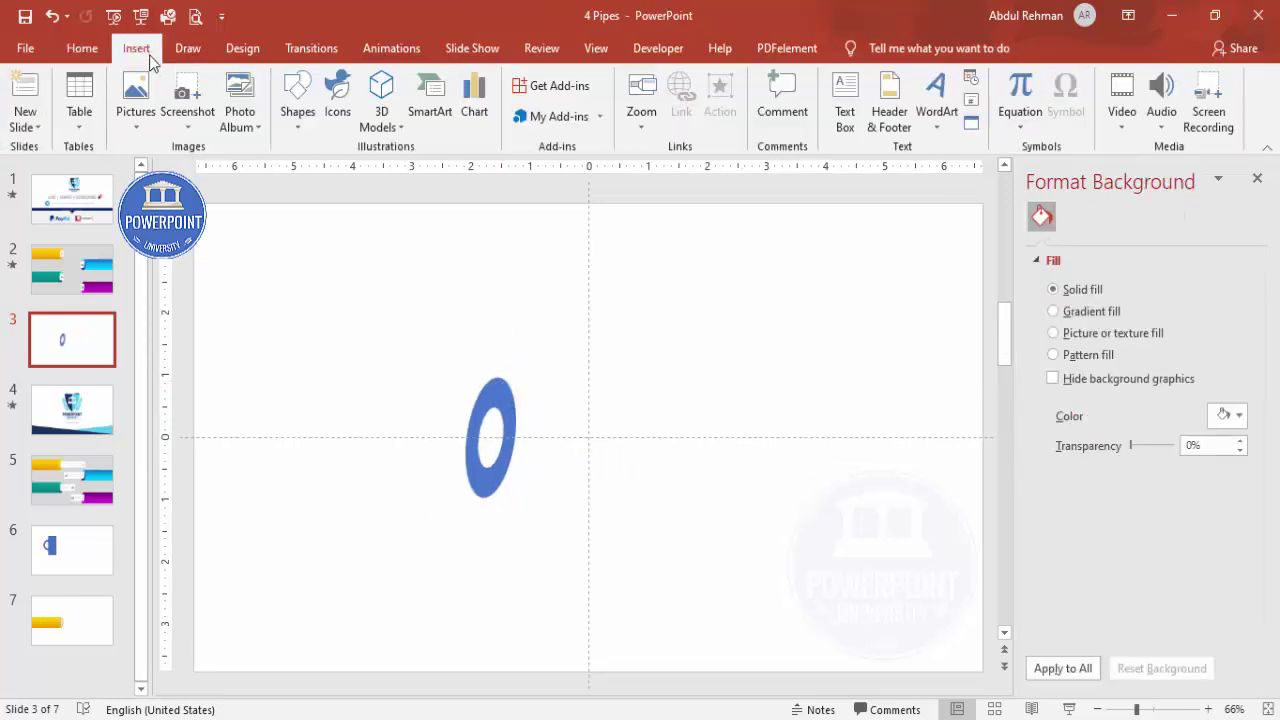
click(292, 126)
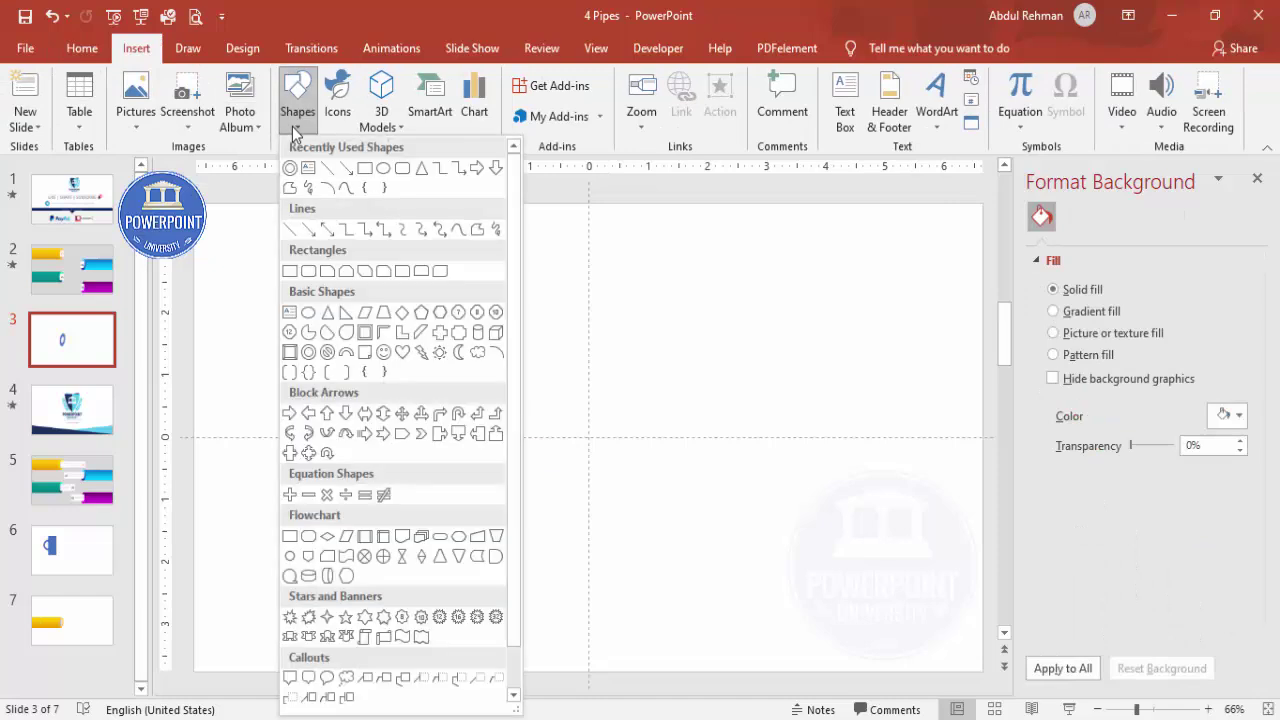
click(290, 271)
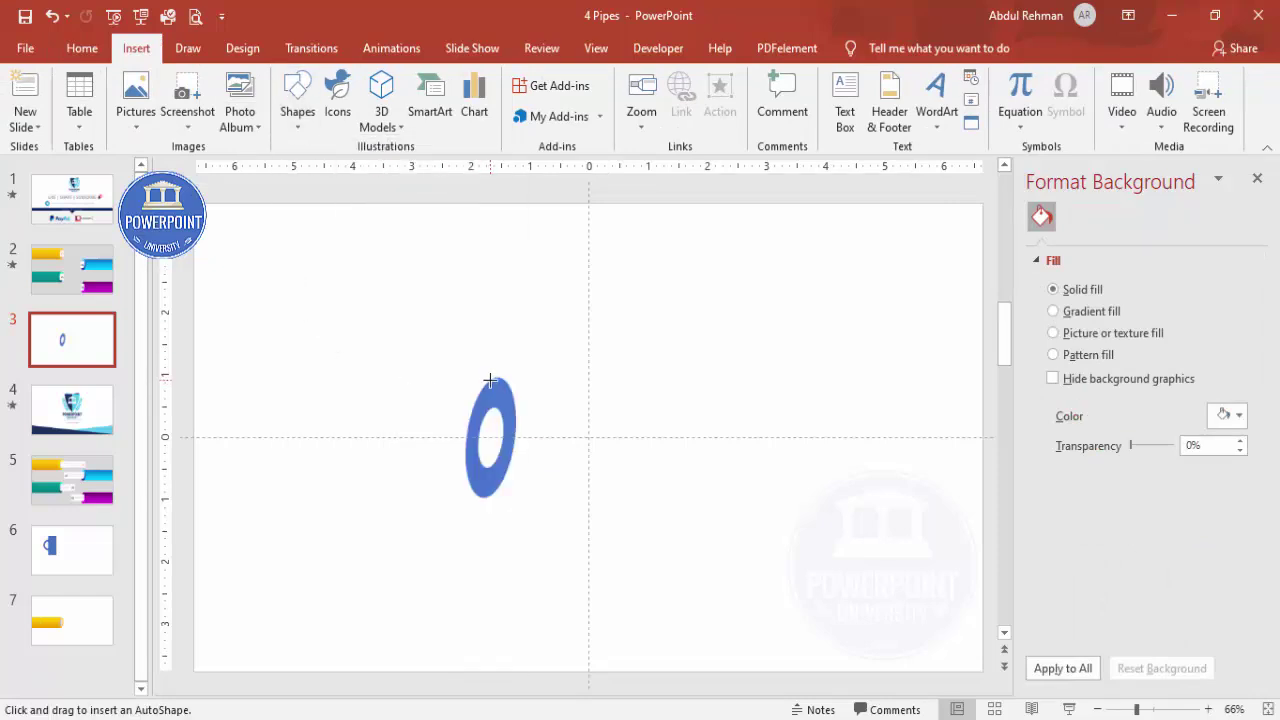
drag(490, 380, 190, 490)
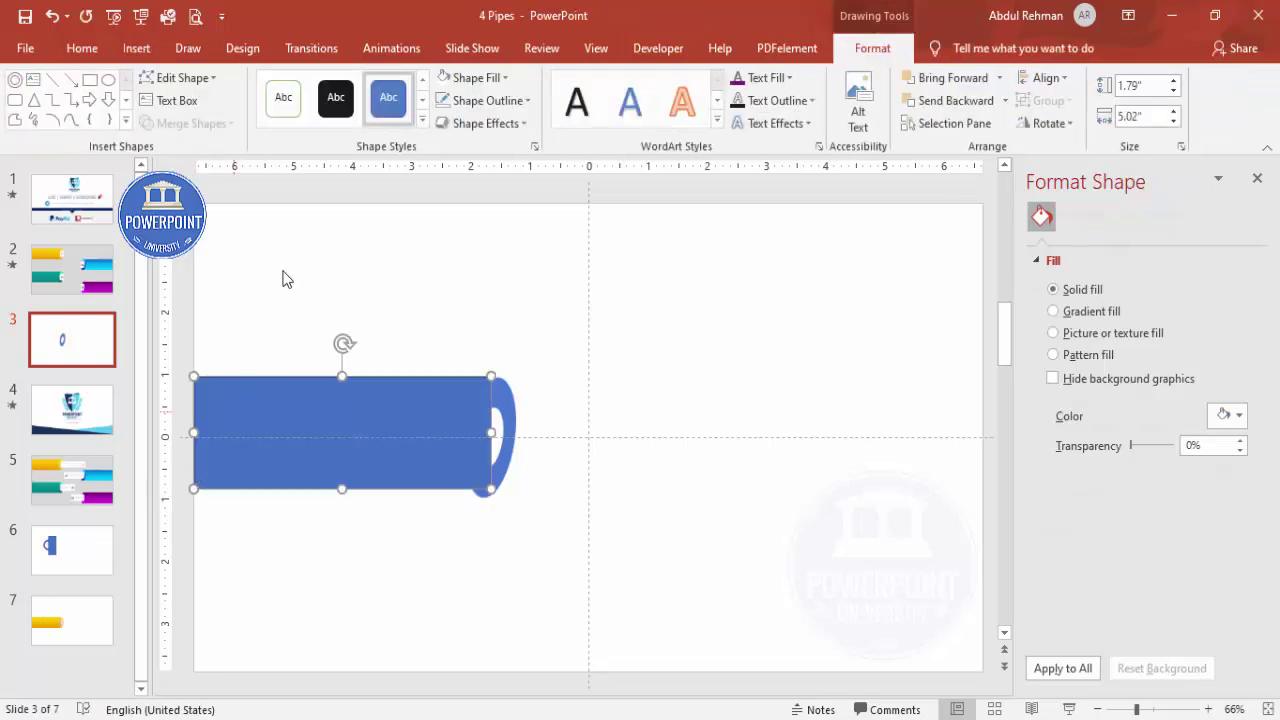
- Remove the rectangle's outline, fill it yellow, and send it to the back
click(482, 101)
click(517, 321)
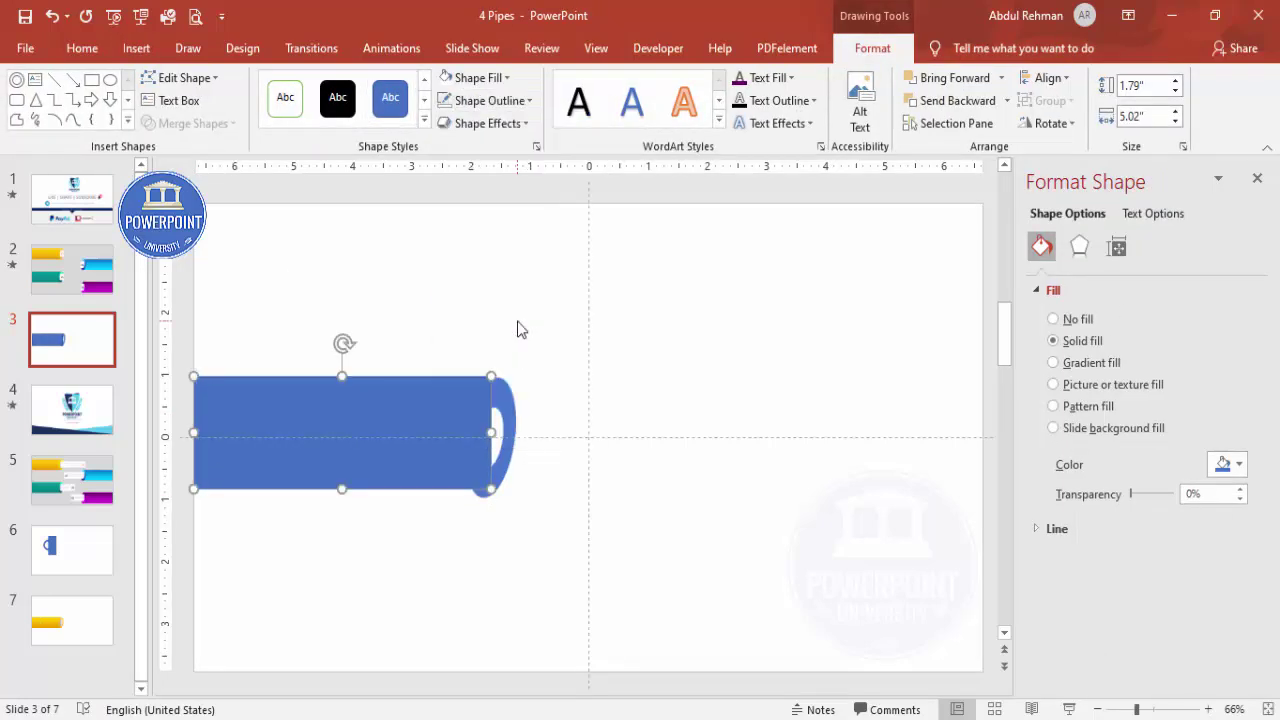
click(485, 78)
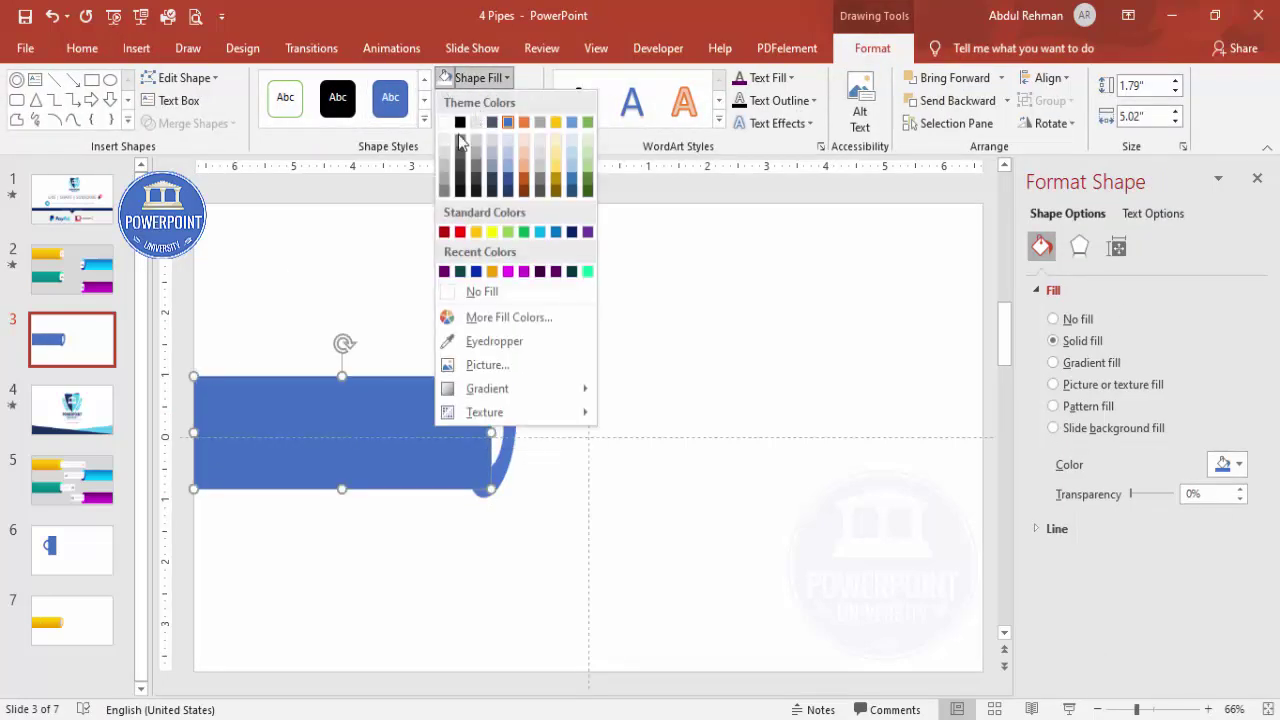
click(477, 230)
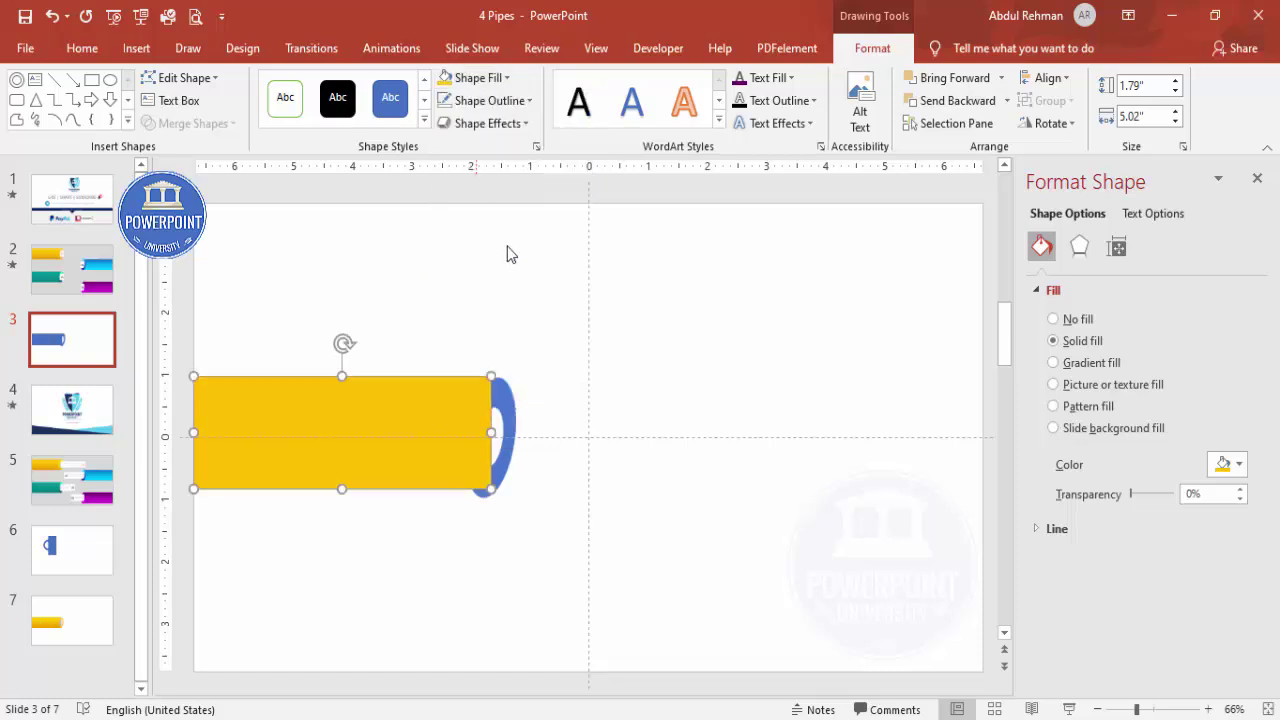
click(1007, 100)
click(975, 149)
click(780, 289)
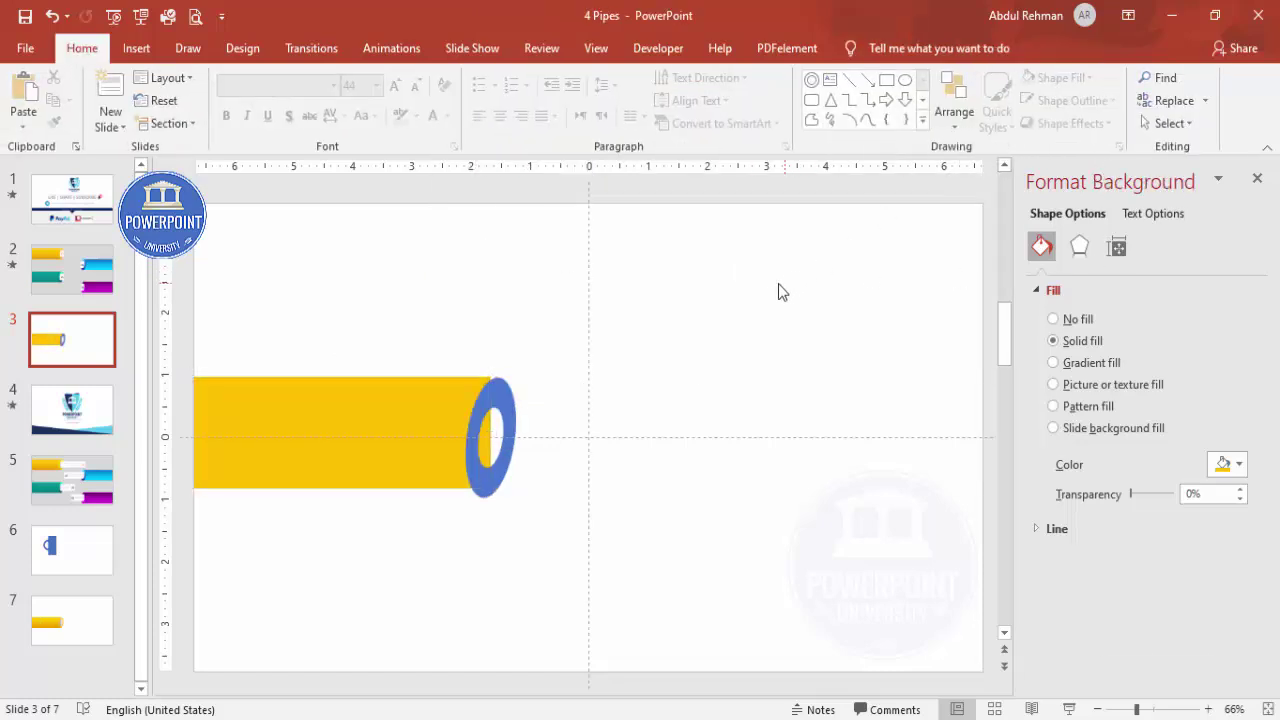
- Zoom in and drag the yellow rectangle's top and bottom edges to match the ring
click(1148, 708)
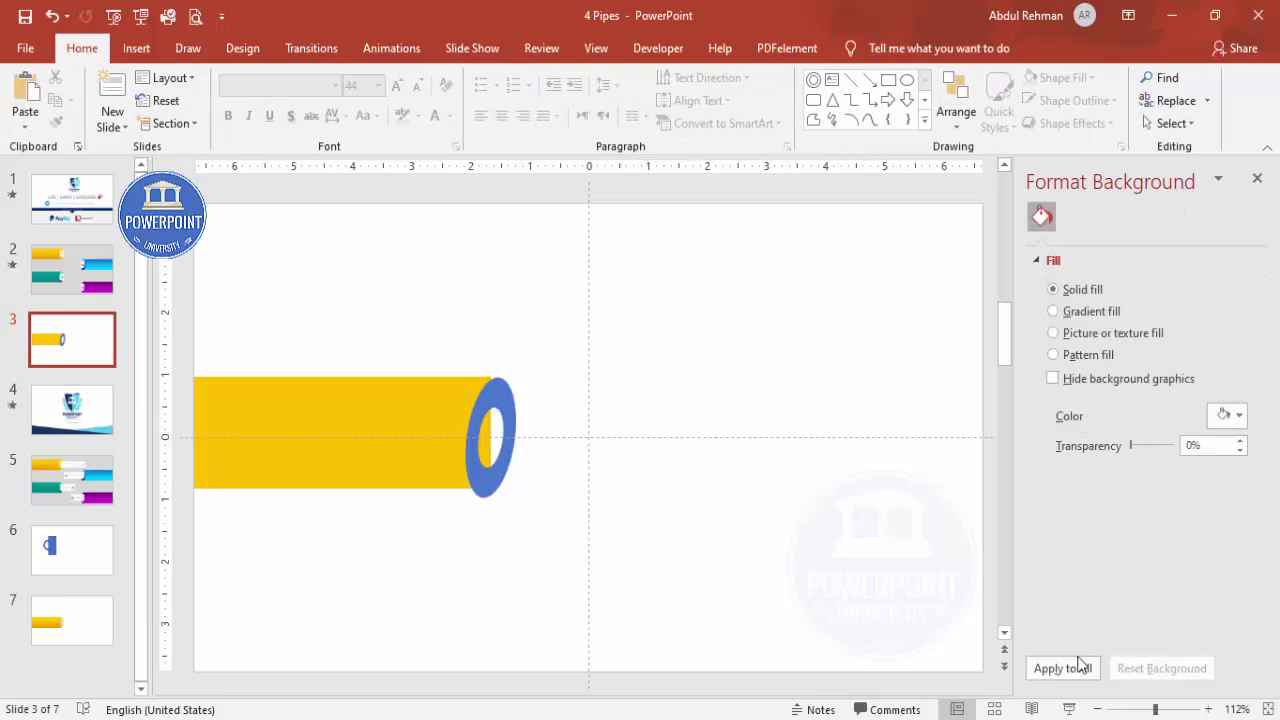
click(1179, 709)
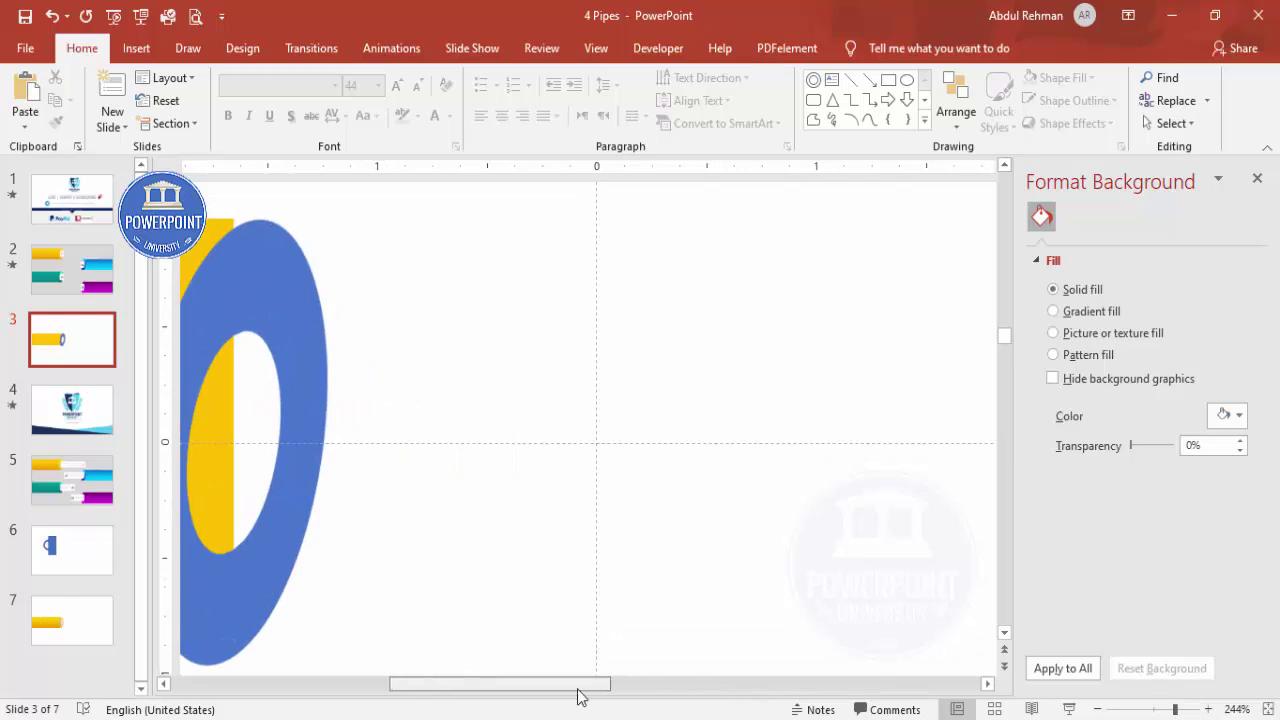
click(440, 385)
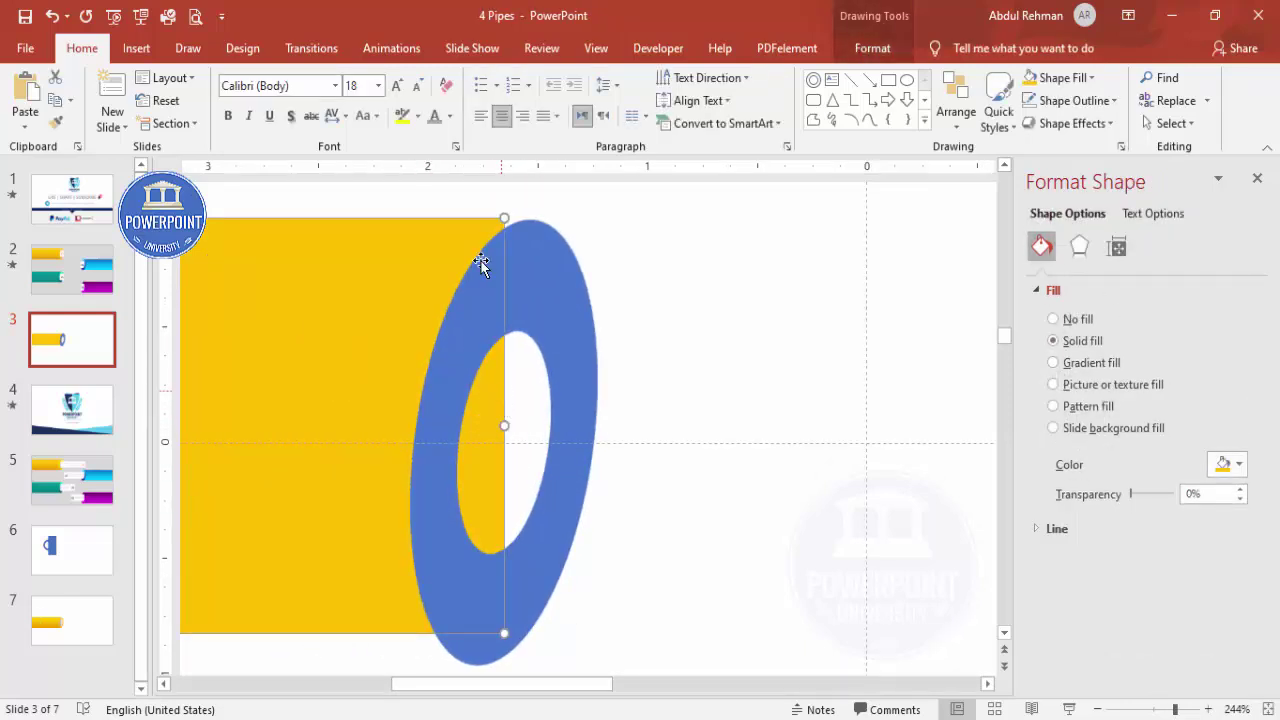
click(1168, 708)
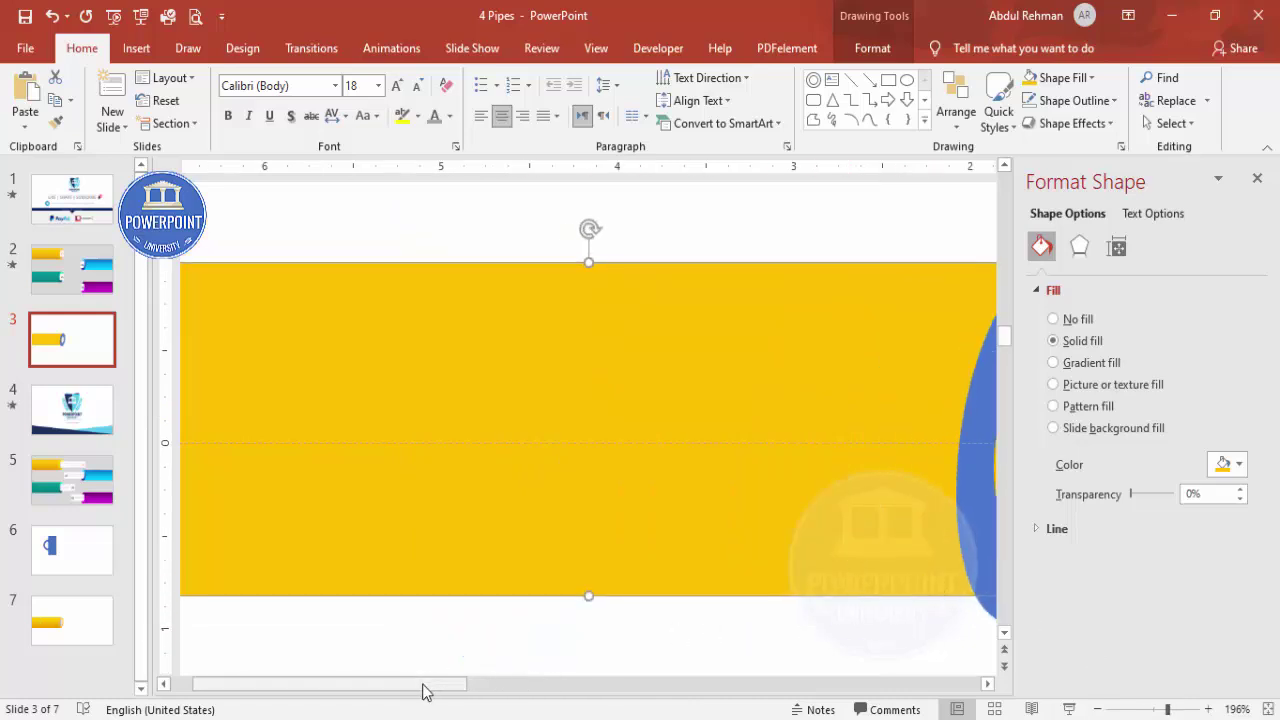
drag(422, 690, 455, 691)
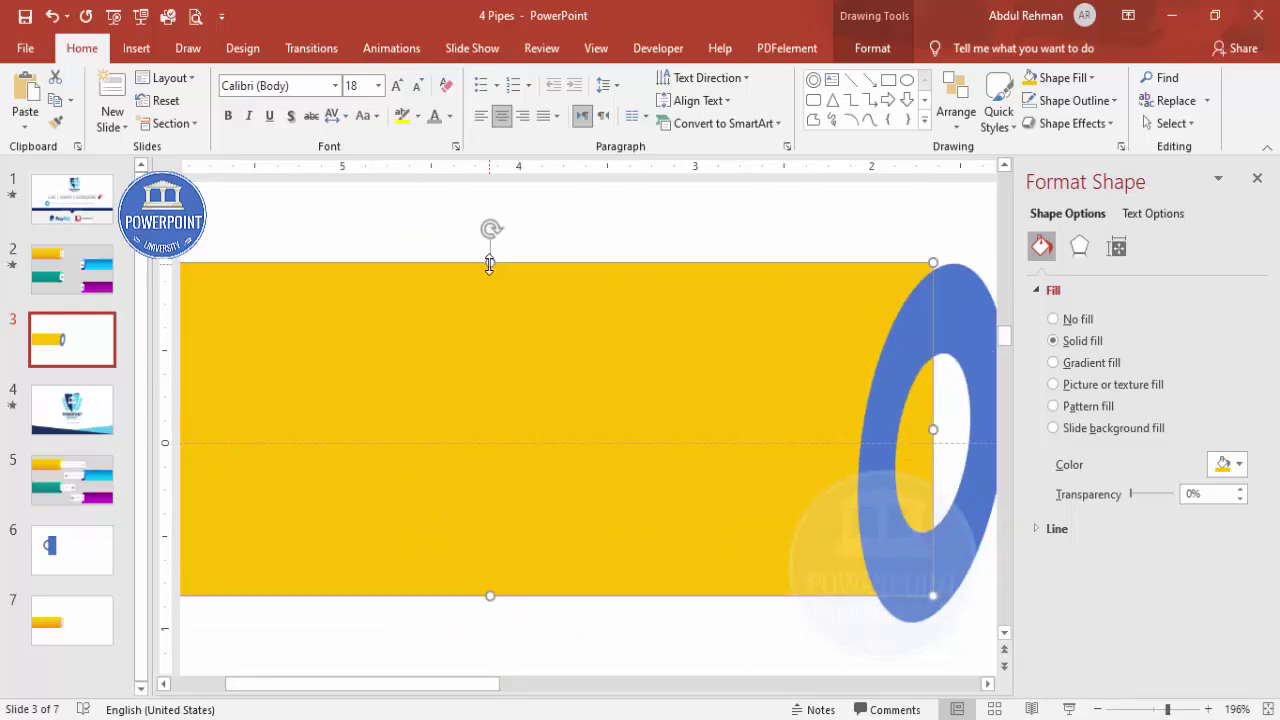
drag(489, 264, 489, 271)
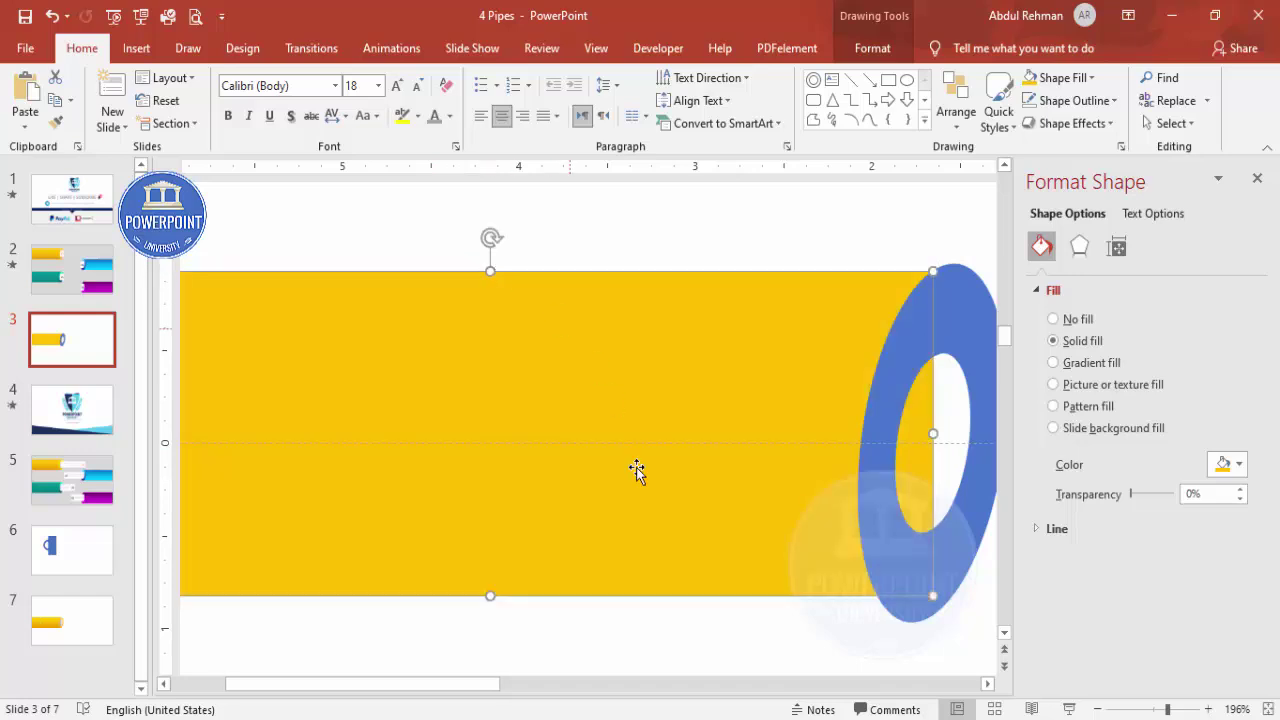
drag(490, 598, 494, 619)
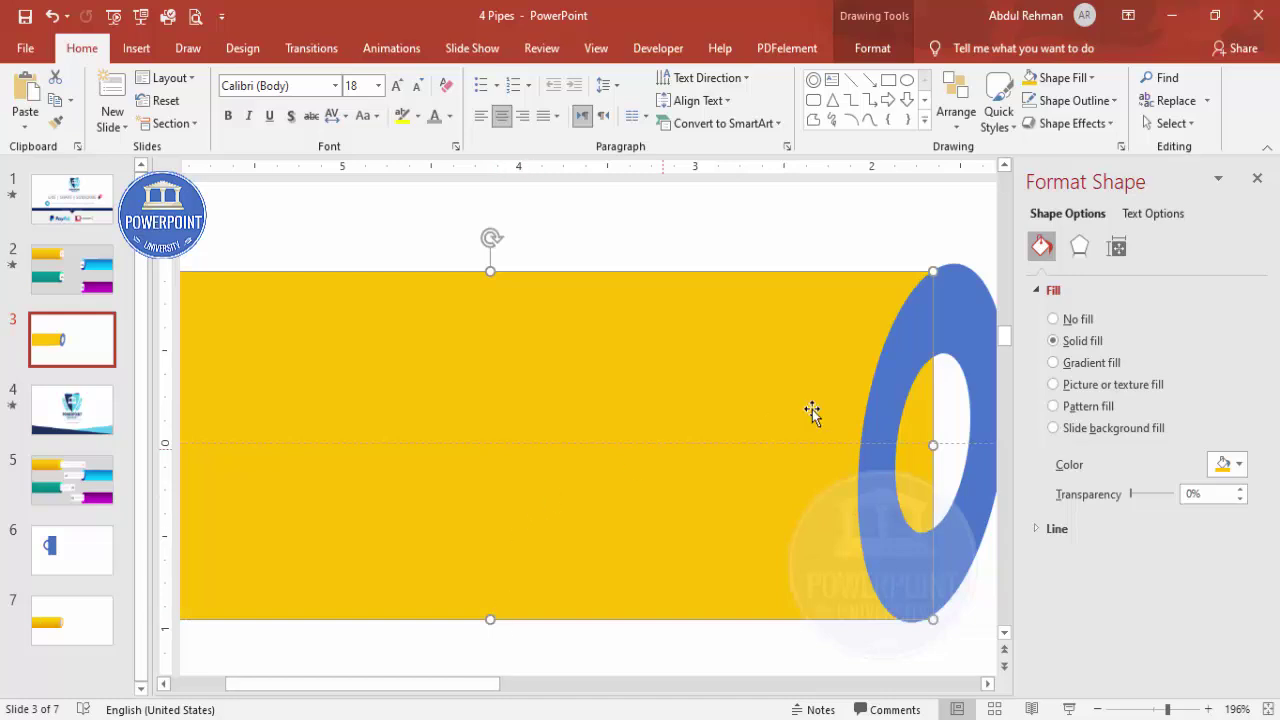
- Check the pipe body's alignment with the ring and zoom back out
click(992, 638)
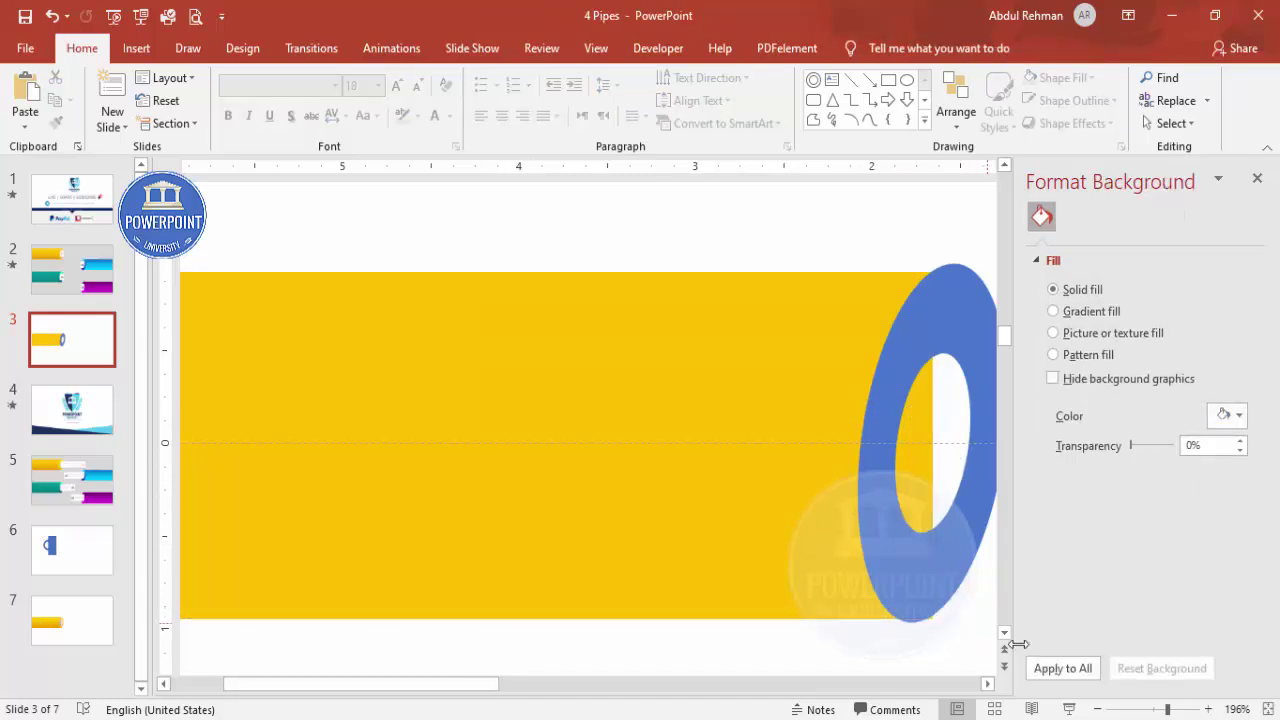
click(843, 589)
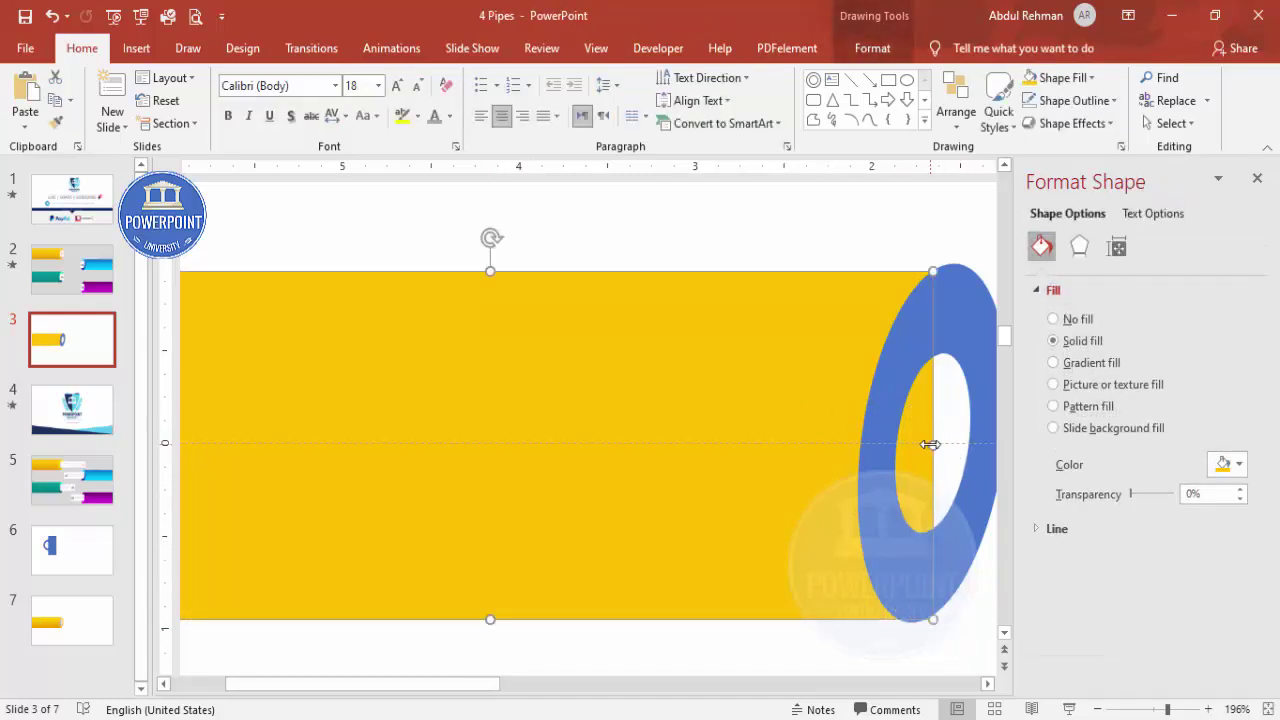
click(937, 645)
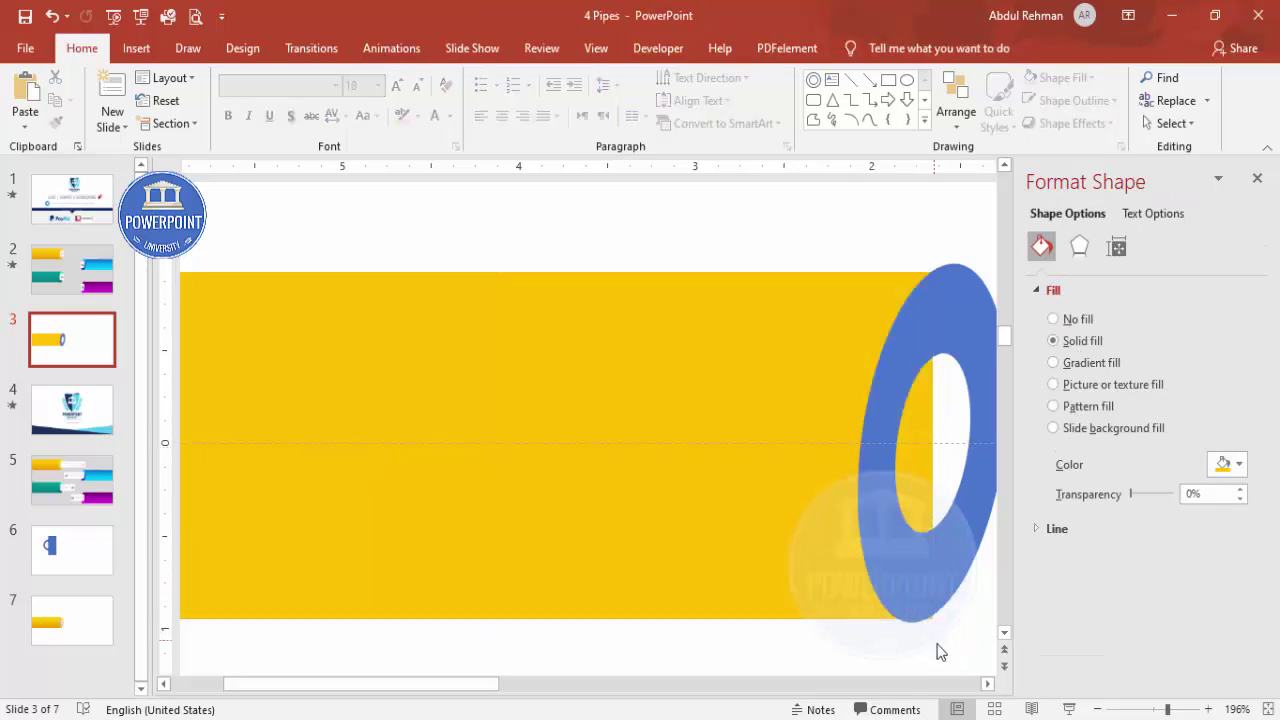
click(1098, 709)
click(1098, 709)
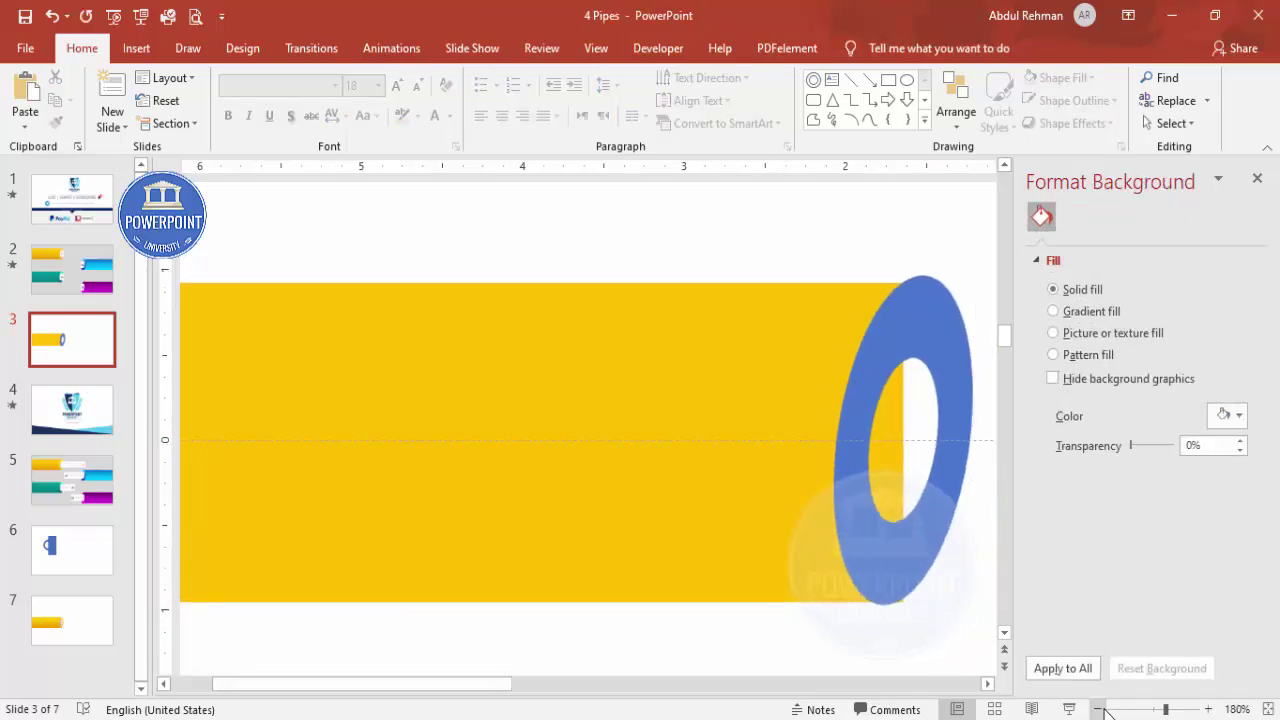
click(1098, 709)
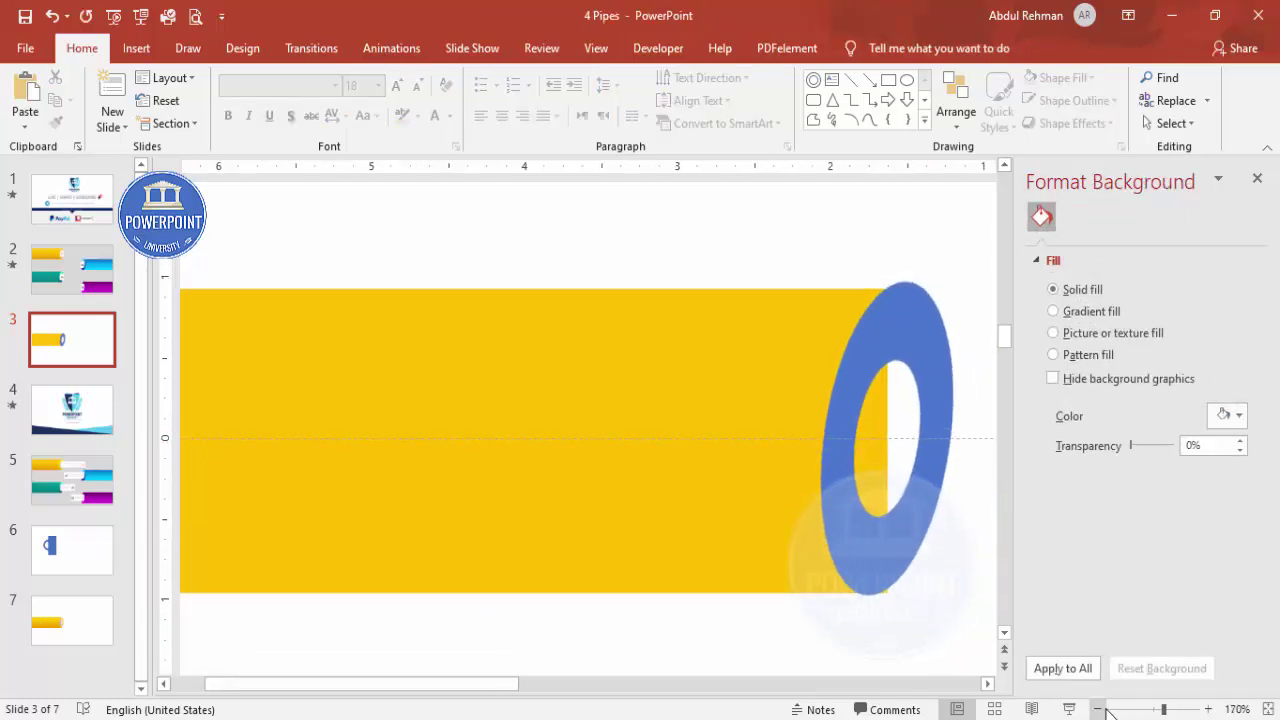
click(136, 48)
- Draw an outline-free light-blue oval over the ring, 26% transparent, stretched to 2.16 inches tall
click(292, 121)
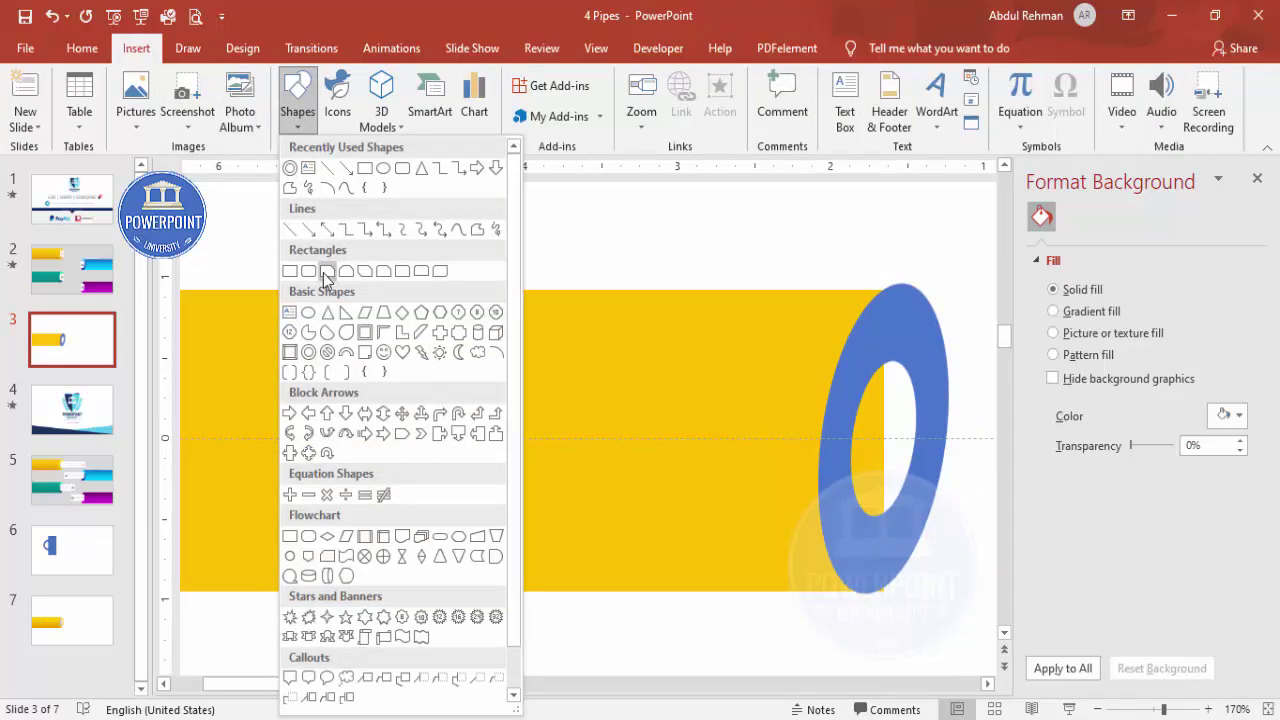
click(308, 313)
drag(800, 265, 969, 571)
drag(896, 370, 924, 411)
drag(1134, 494, 1141, 497)
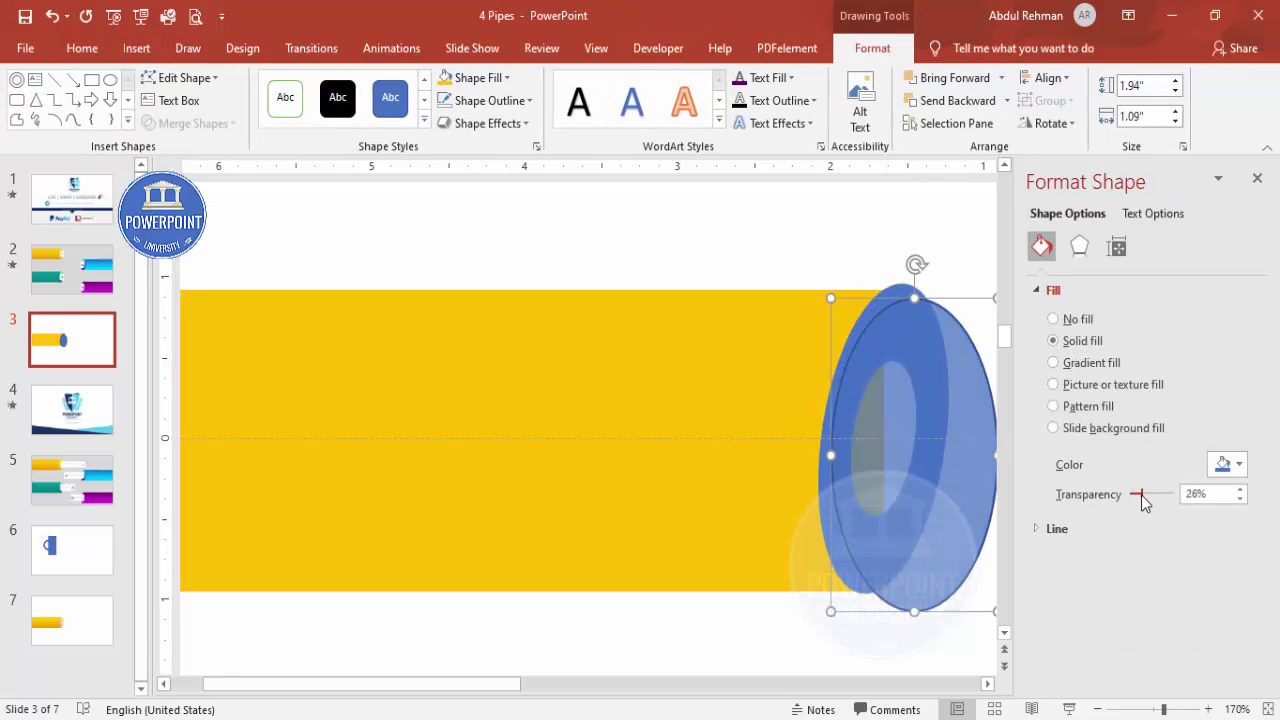
click(476, 77)
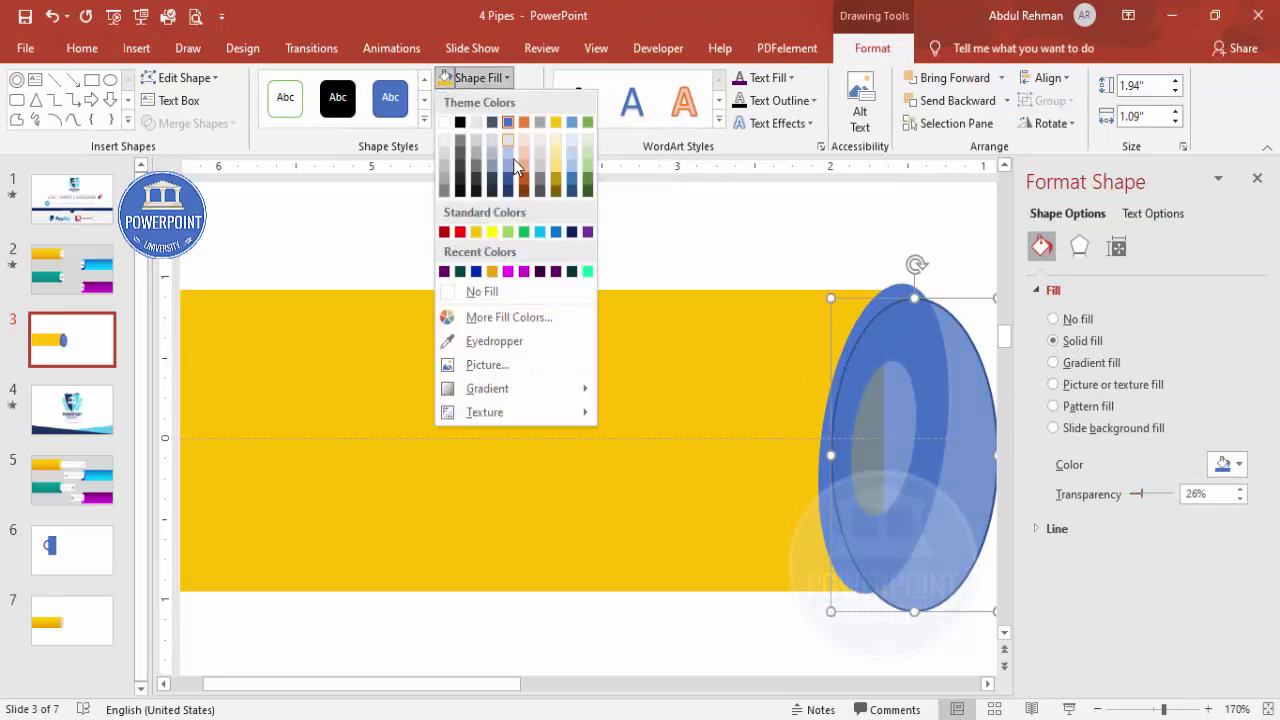
click(538, 232)
click(531, 101)
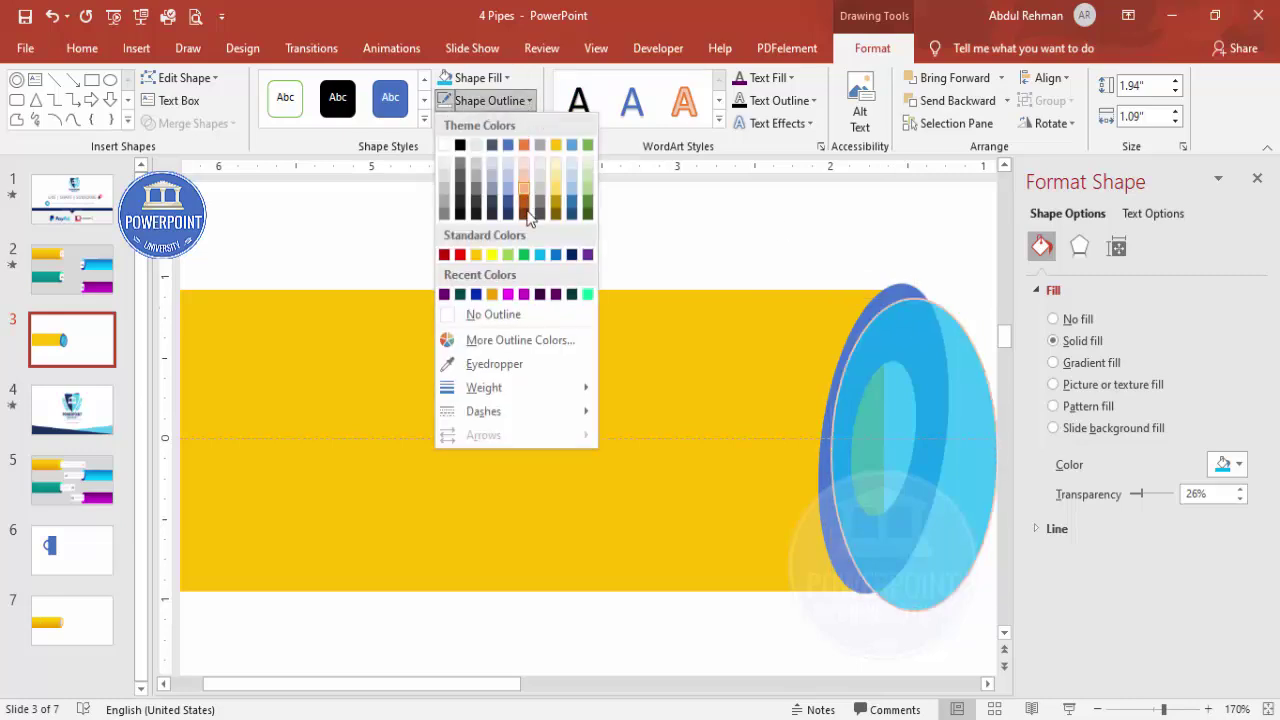
click(516, 314)
drag(903, 343, 910, 325)
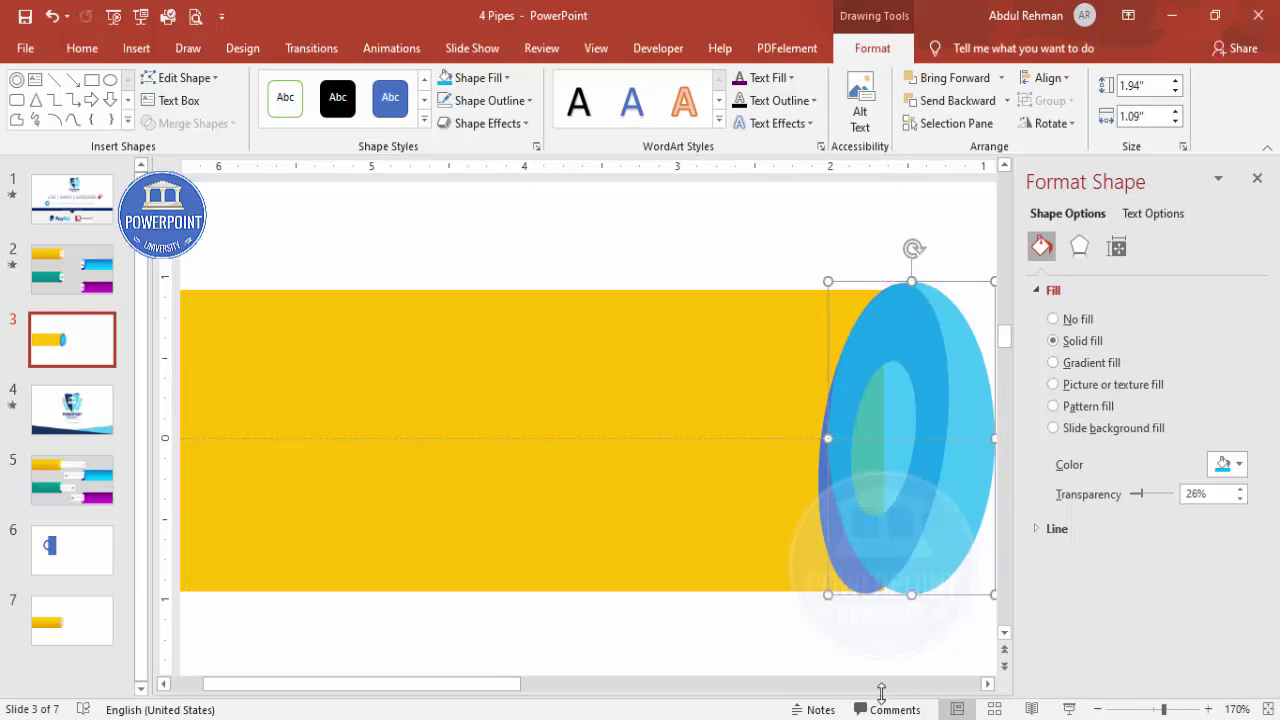
drag(909, 597, 898, 622)
click(826, 633)
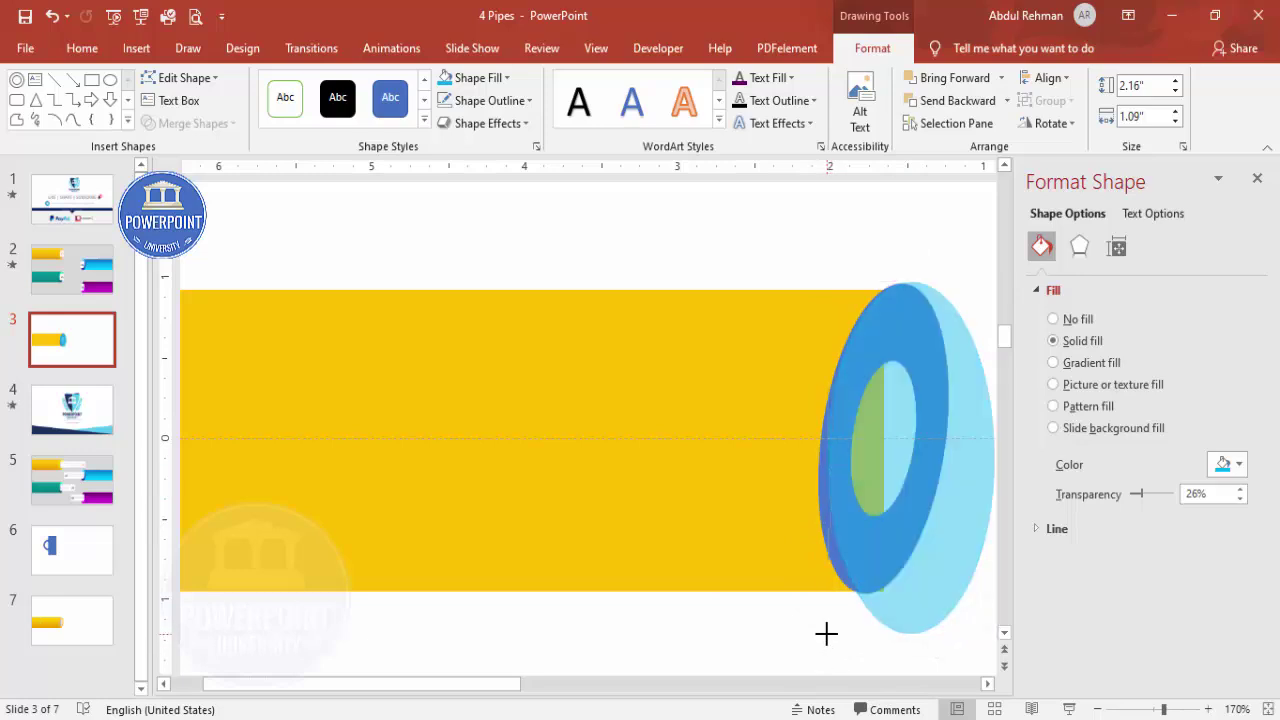
- Draw a second oval over the ring end, enlarge it, and position it
drag(820, 634, 986, 283)
mouse_move(971, 414)
mouse_down()
mouse_move(951, 417)
mouse_move(953, 403)
mouse_up()
mouse_move(820, 634)
mouse_down()
mouse_move(821, 654)
mouse_move(840, 645)
mouse_up()
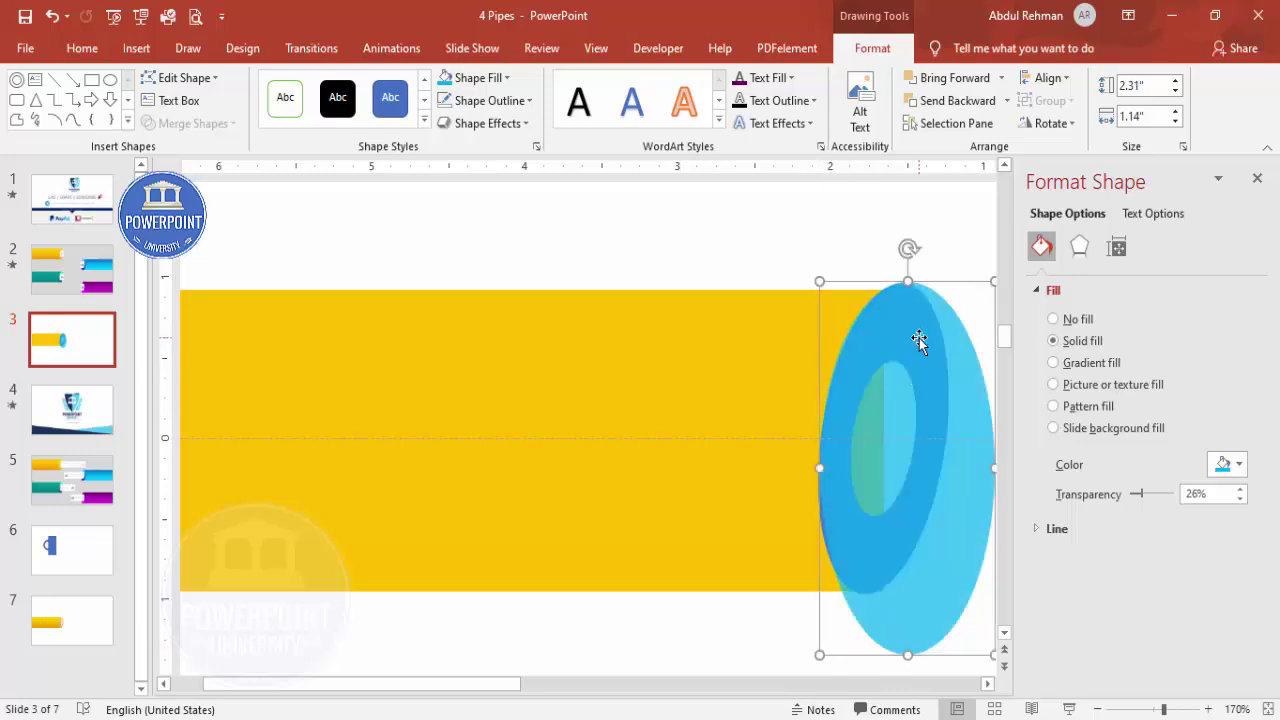
drag(917, 337, 919, 337)
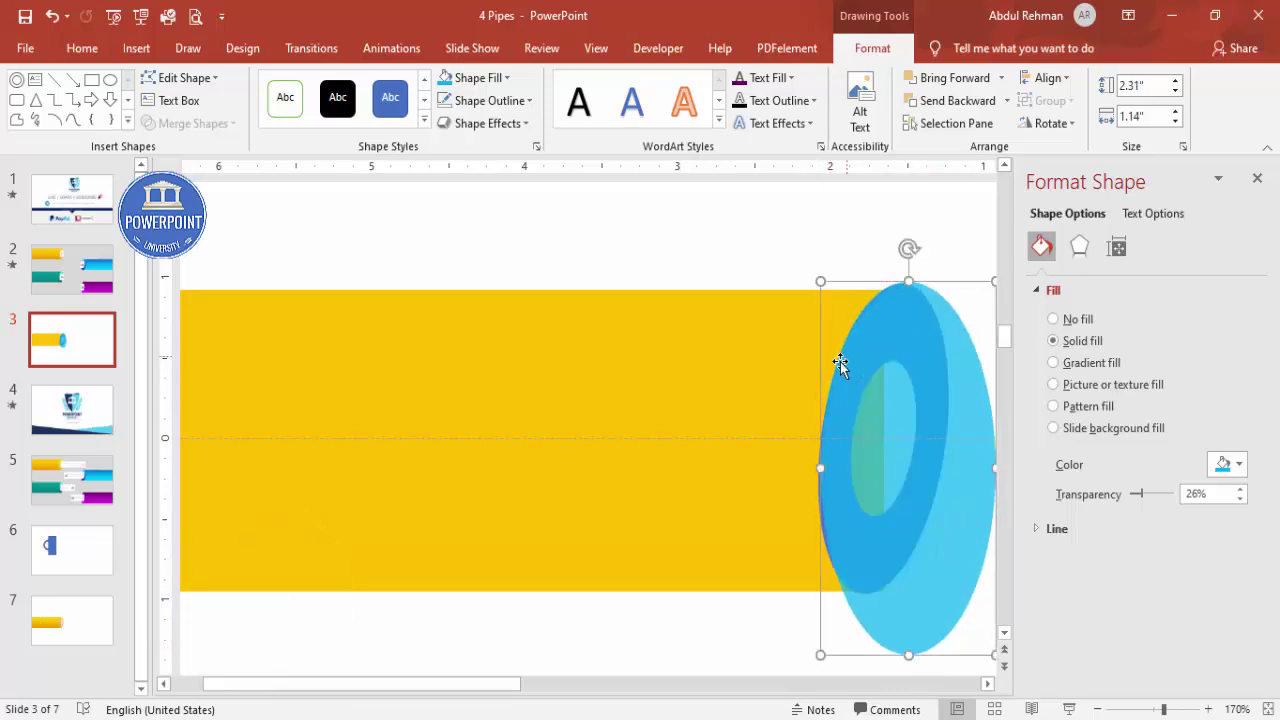
click(643, 418)
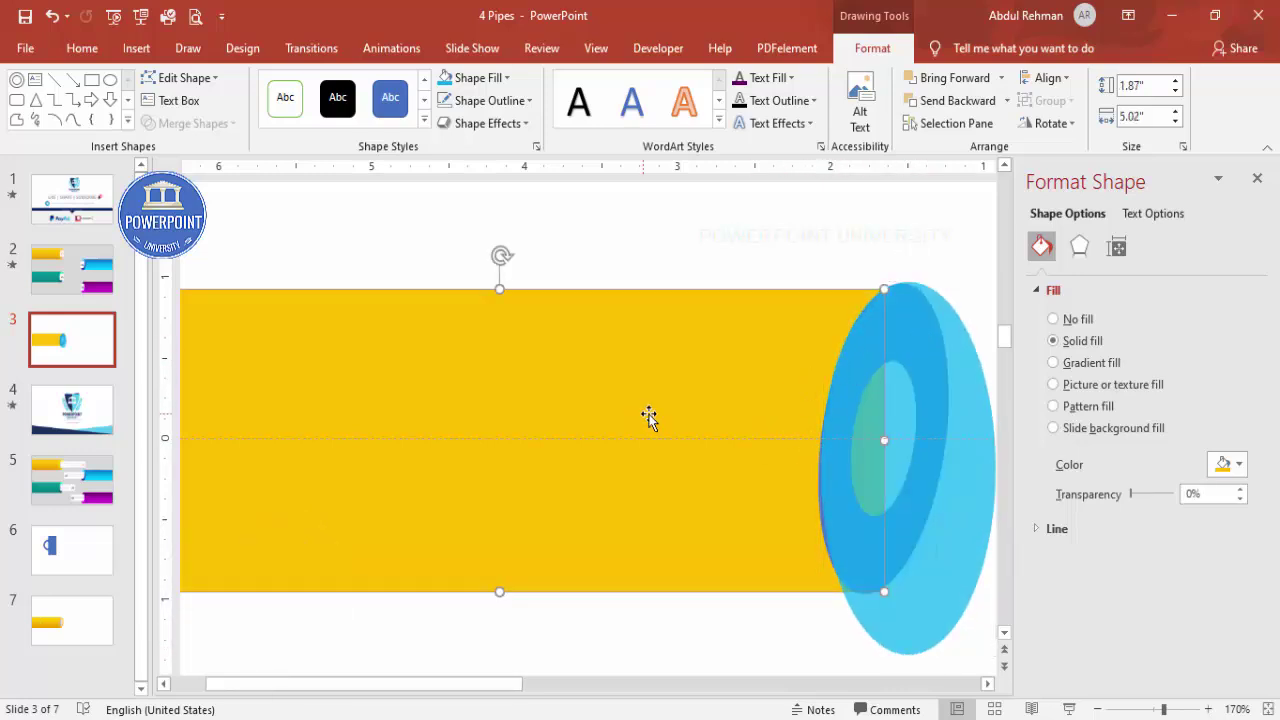
- Subtract the inner oval from the outer oval to form a ring at the pipe's end
shift+click(930, 336)
click(200, 124)
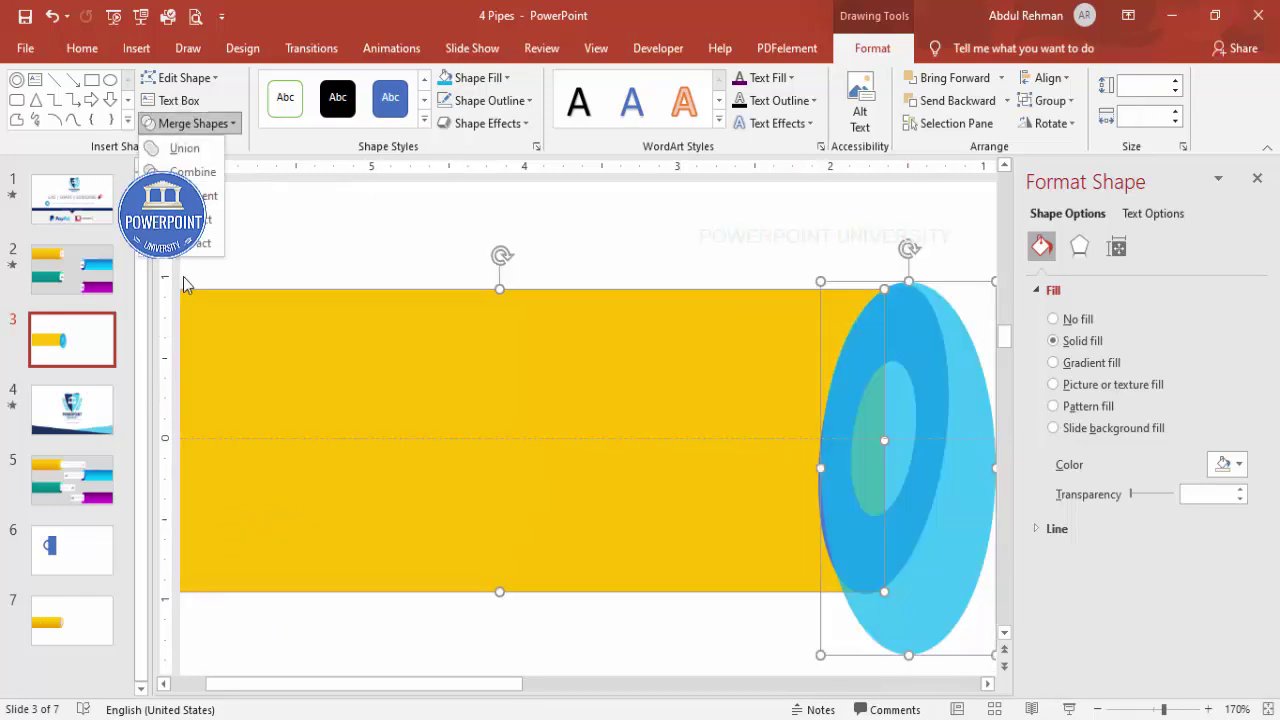
click(195, 243)
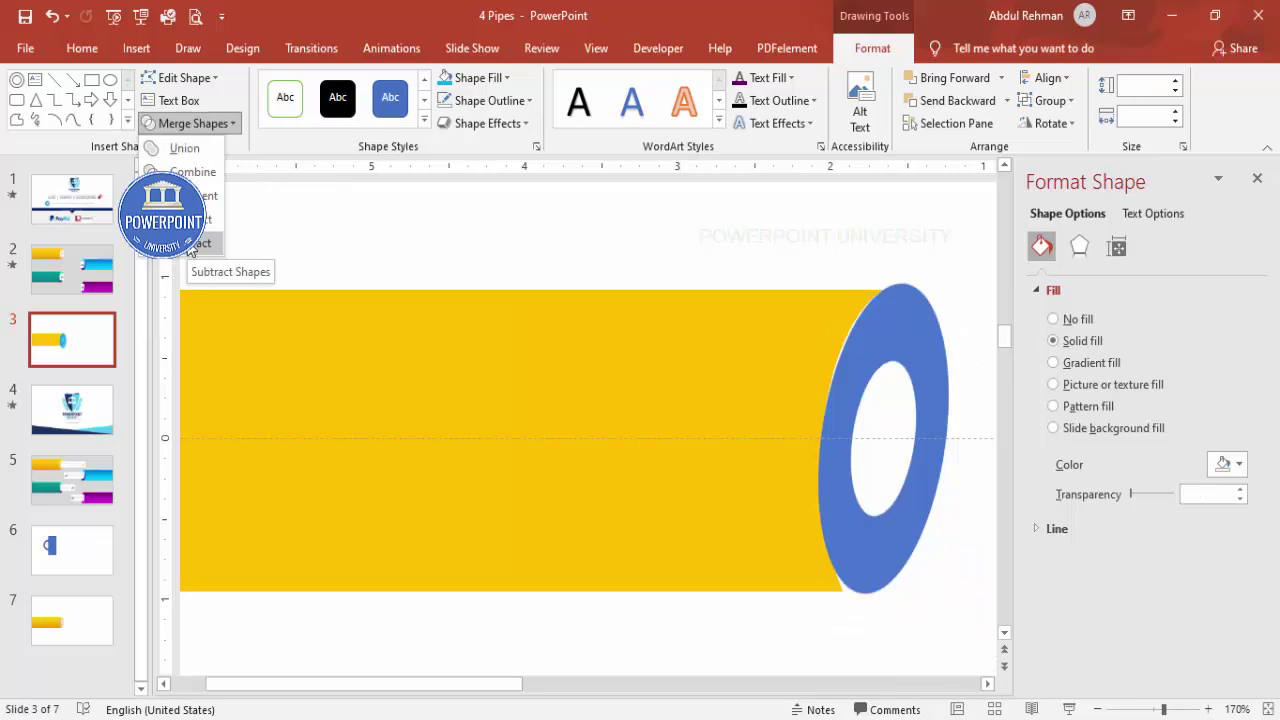
- Undo an accidental move of the yellow rectangle and enter Edit Points on it
click(400, 364)
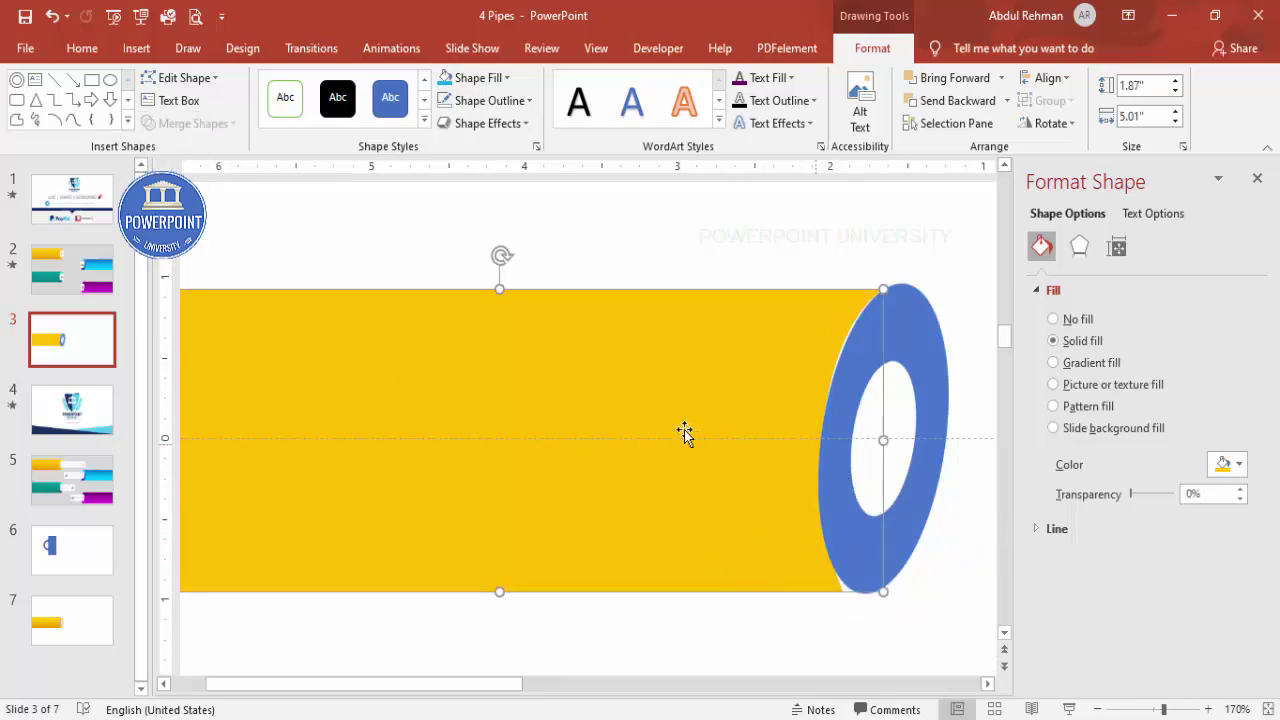
drag(684, 432, 592, 404)
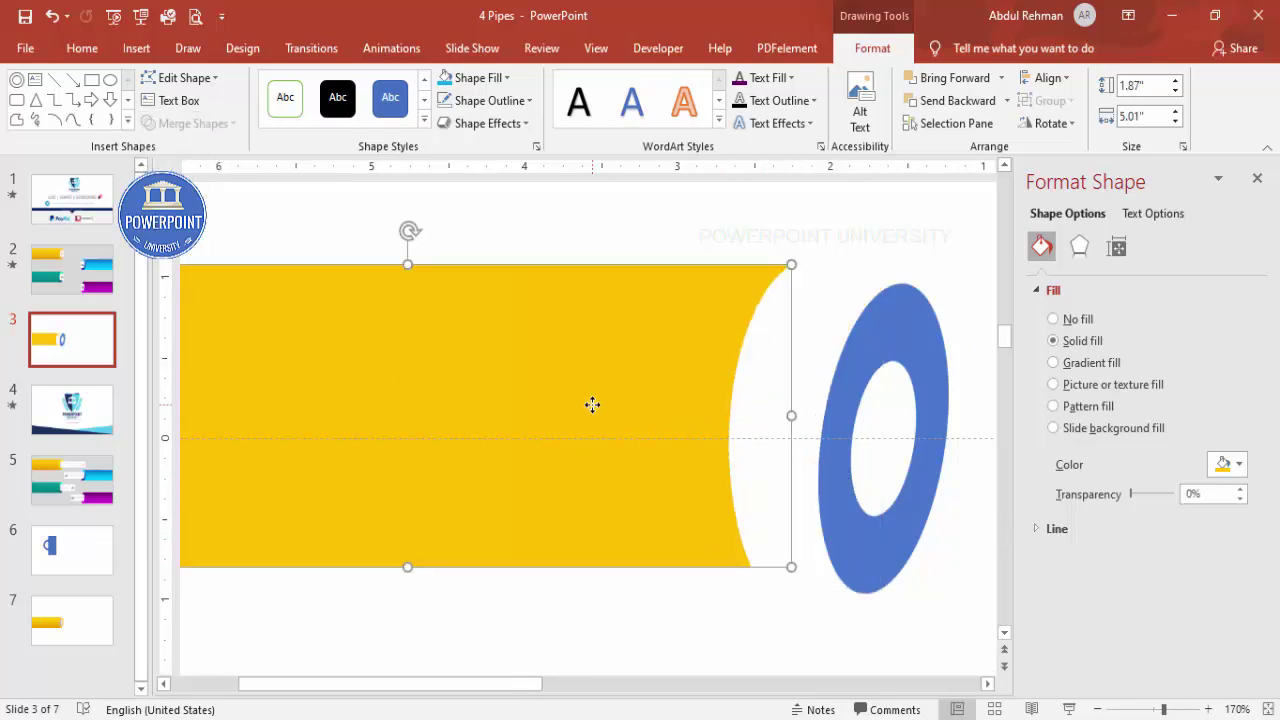
key(ctrl+z)
right_click(740, 530)
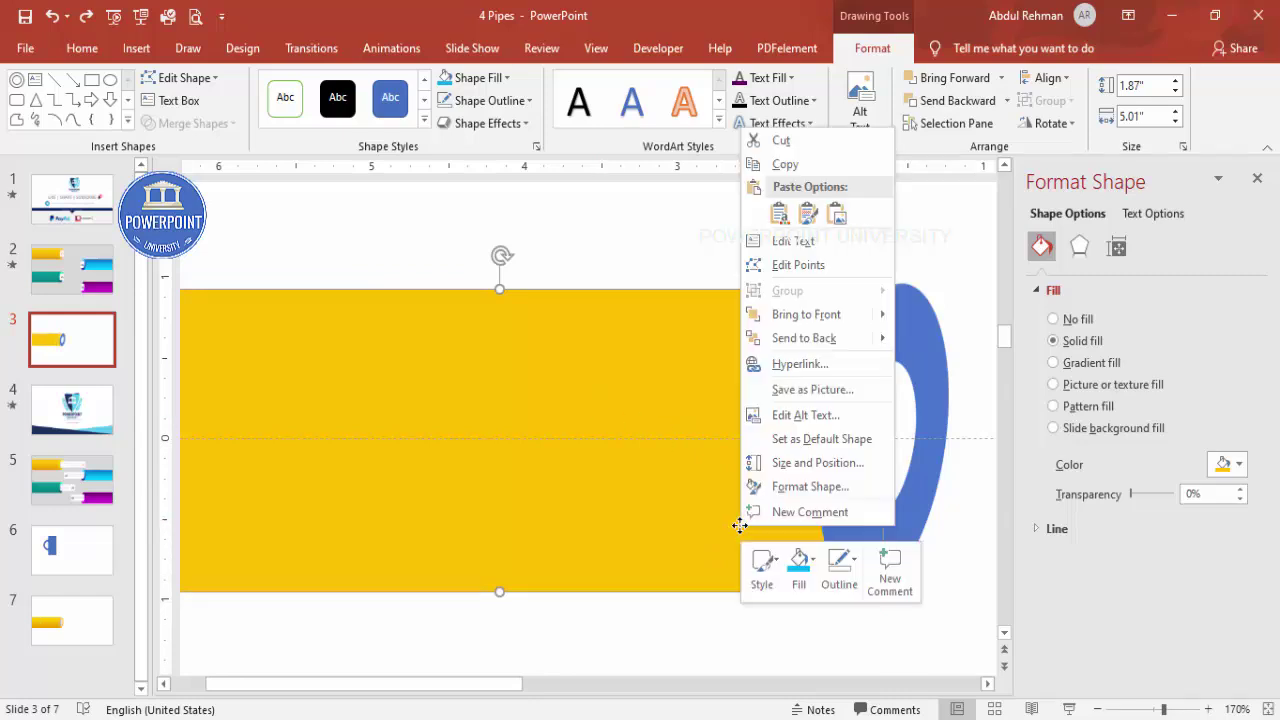
click(818, 266)
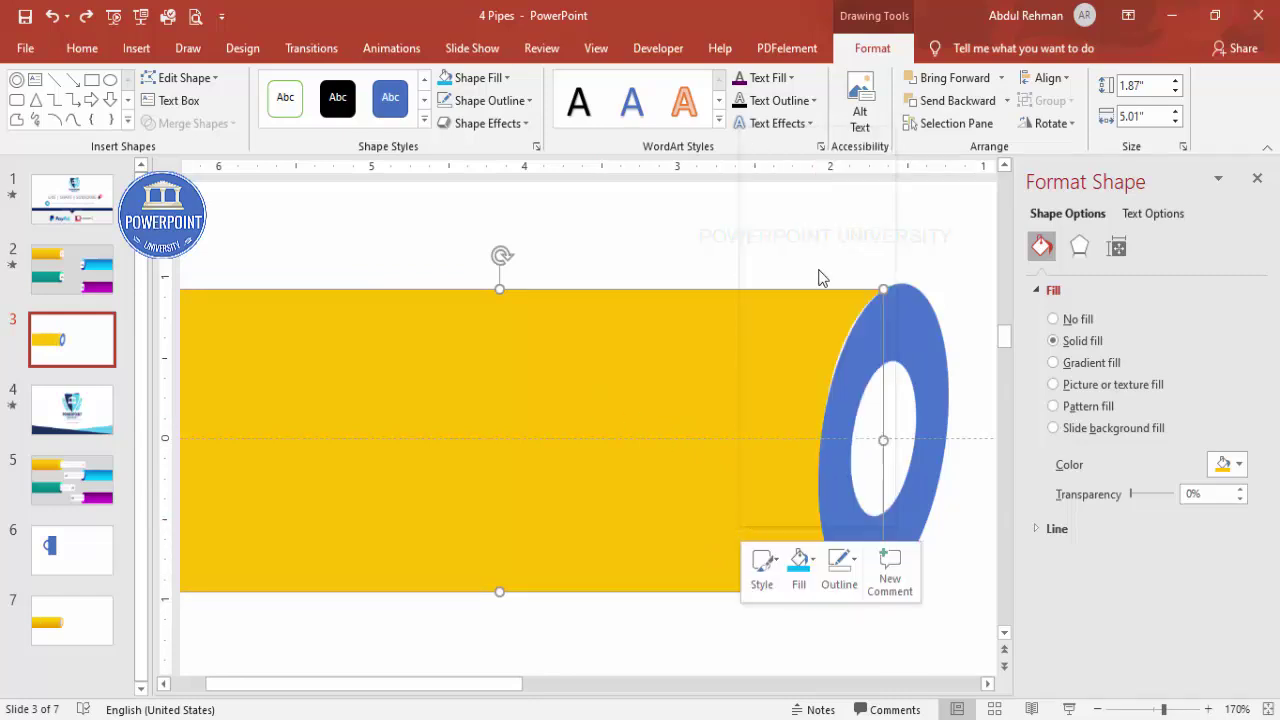
- Zoom in on the rectangle's right end and adjust its bottom-right point
click(1180, 710)
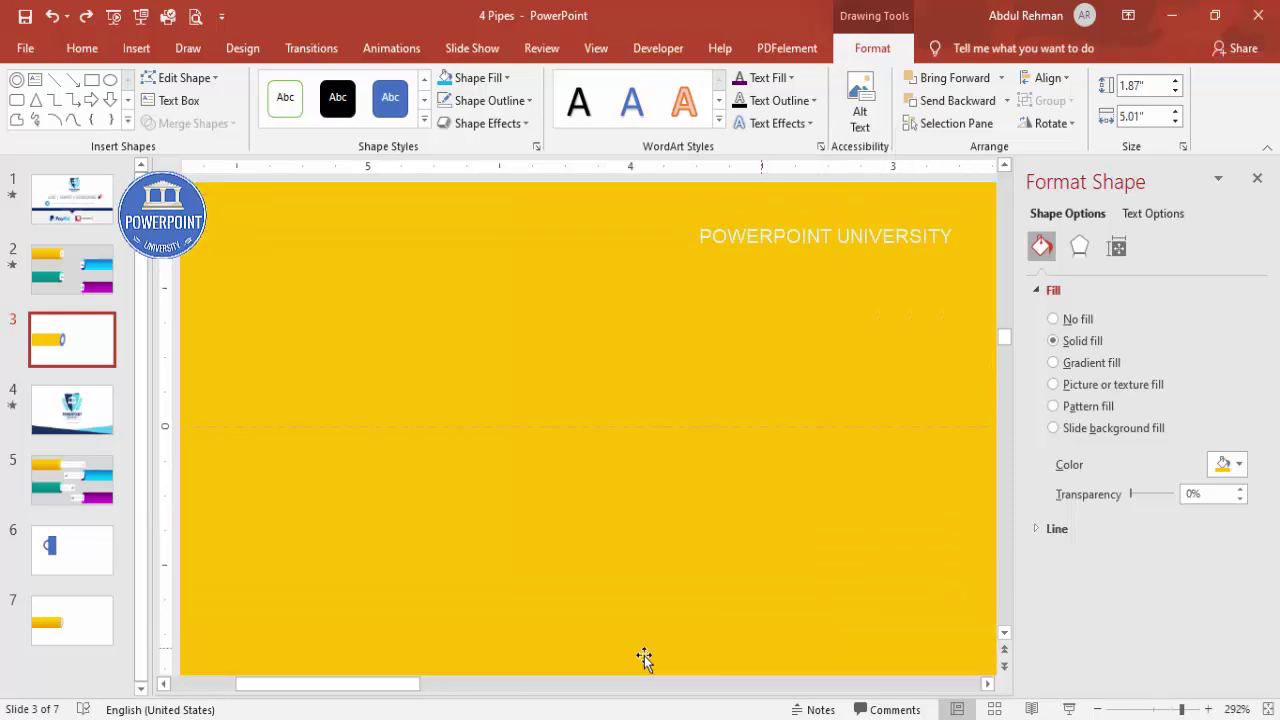
drag(385, 686, 480, 694)
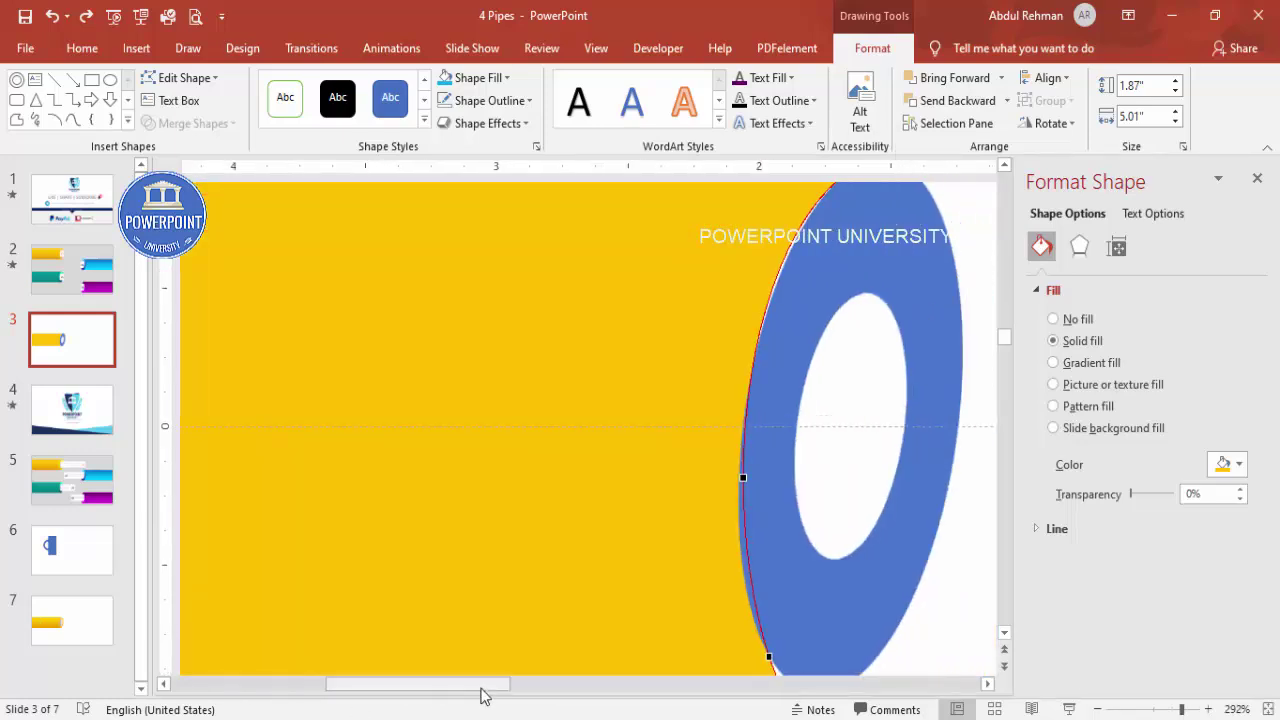
scroll(986, 609, down, 1)
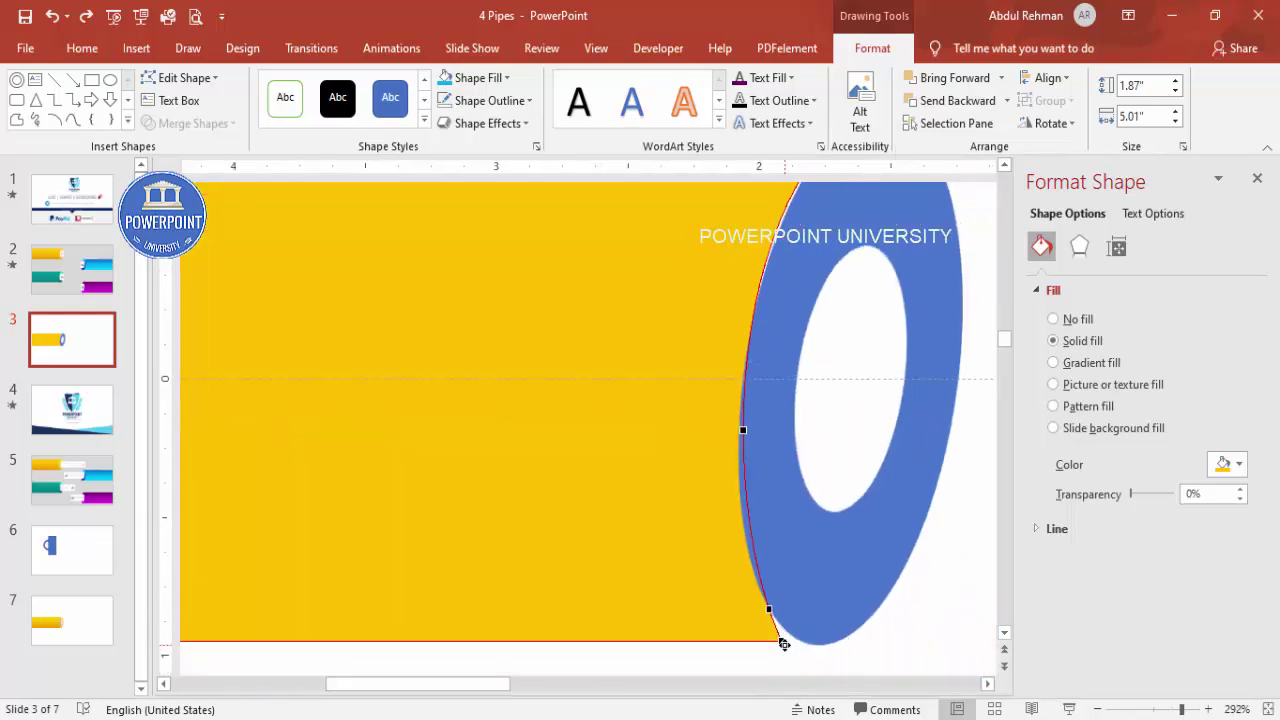
click(784, 642)
click(912, 612)
- Bend the rectangle's top-right corner along the ring's curve, then fit the slide to the window
scroll(914, 608, up, 3)
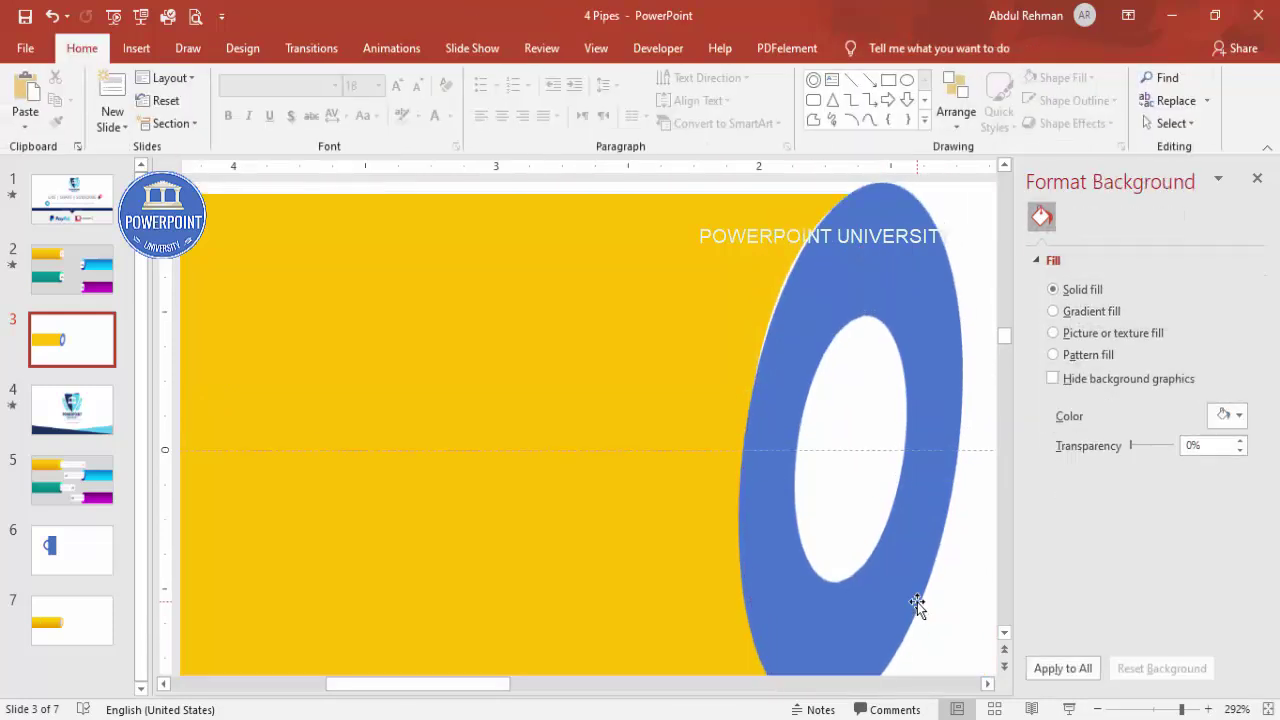
click(740, 434)
right_click(737, 401)
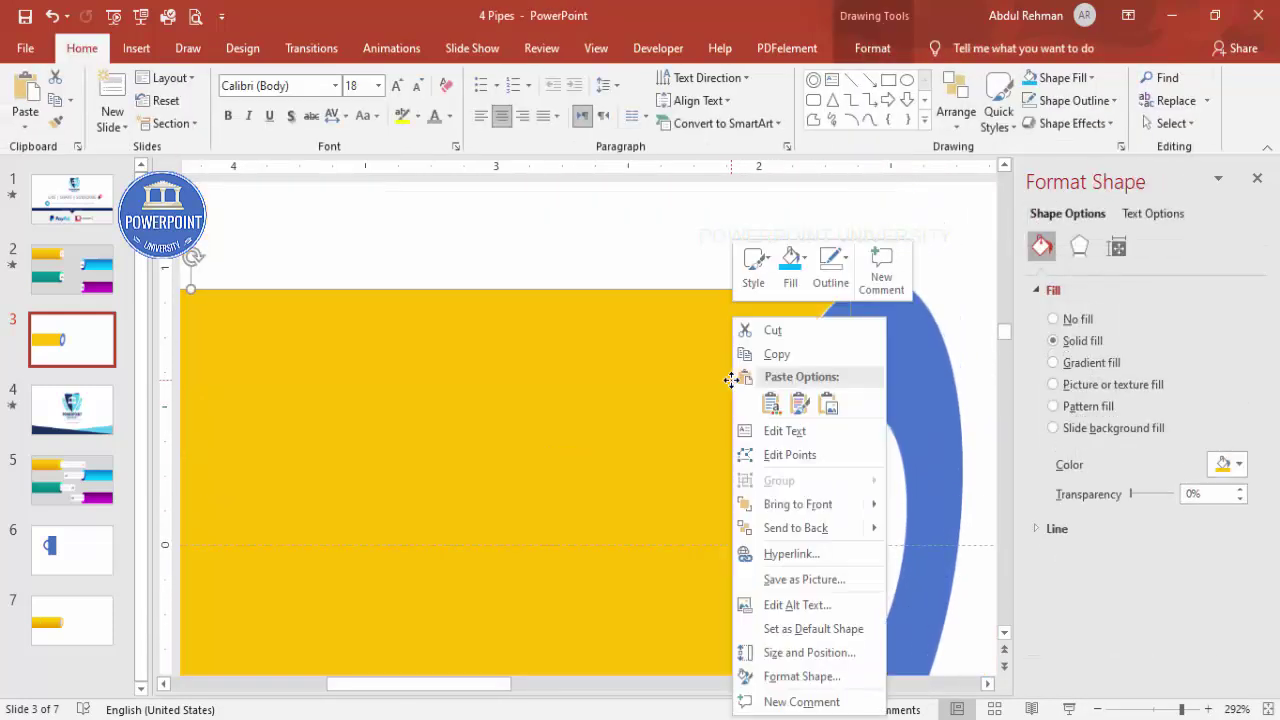
click(780, 451)
click(850, 290)
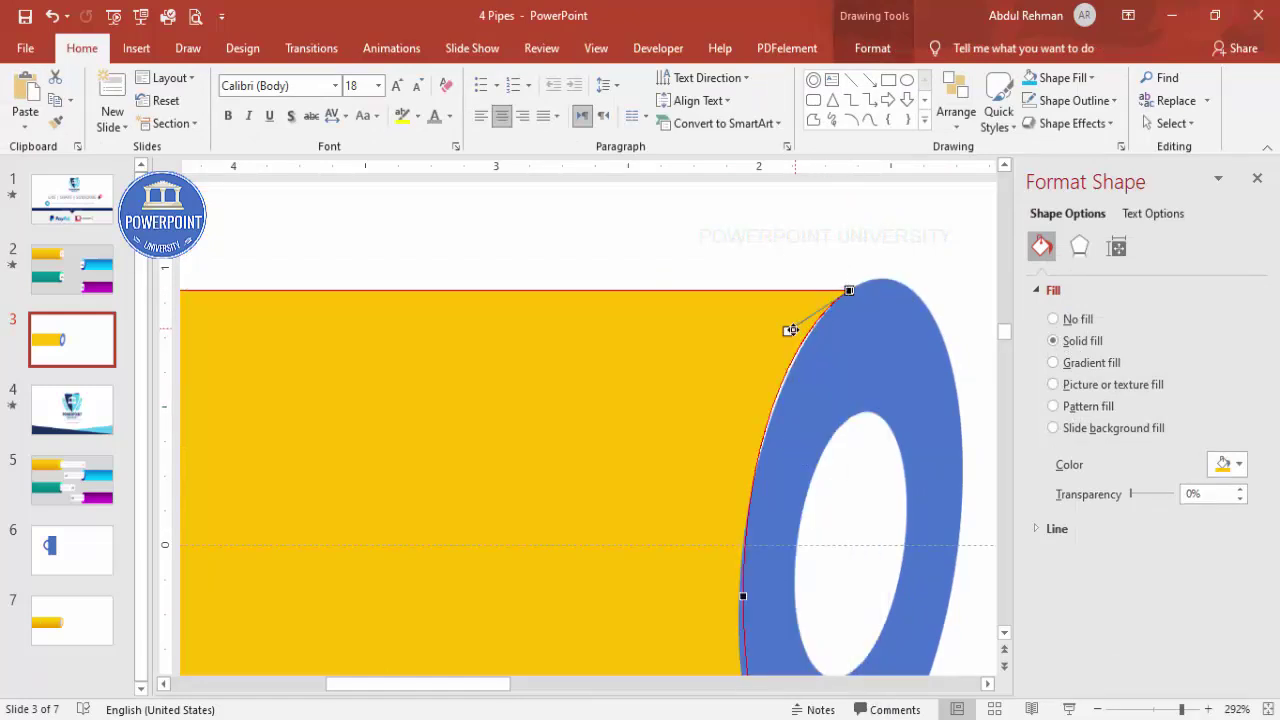
drag(790, 332, 798, 334)
click(837, 263)
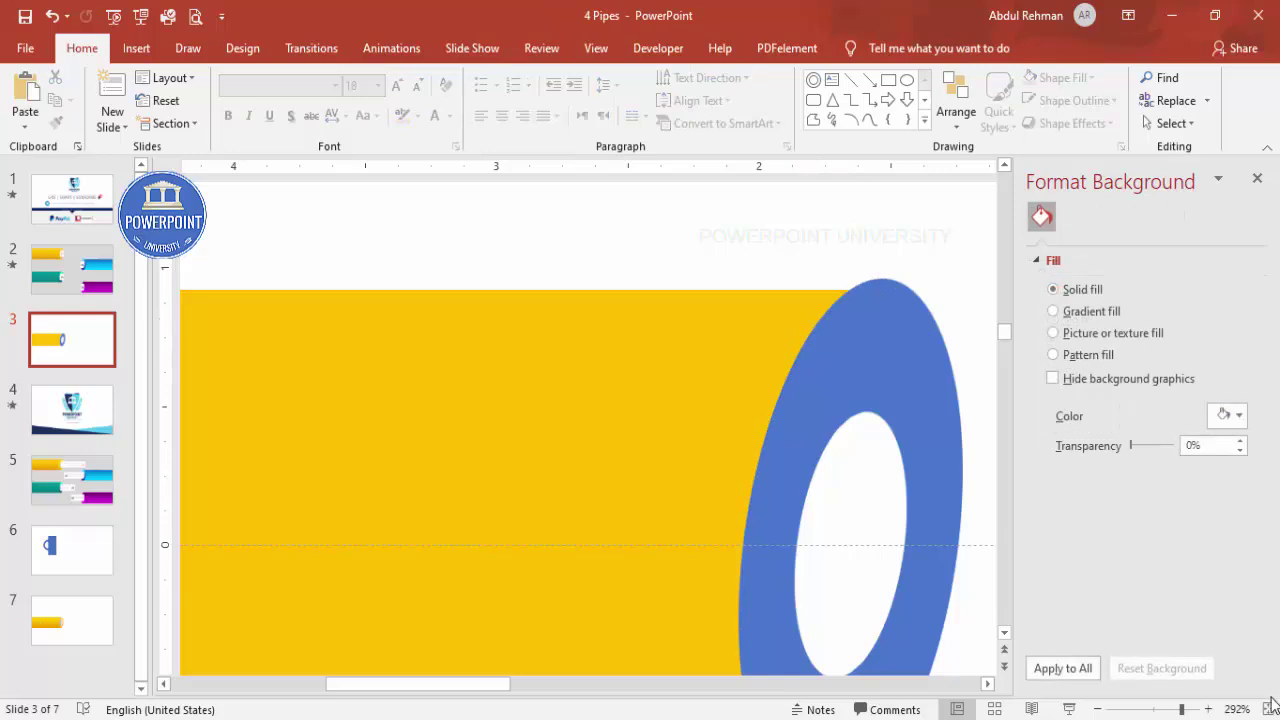
click(1272, 708)
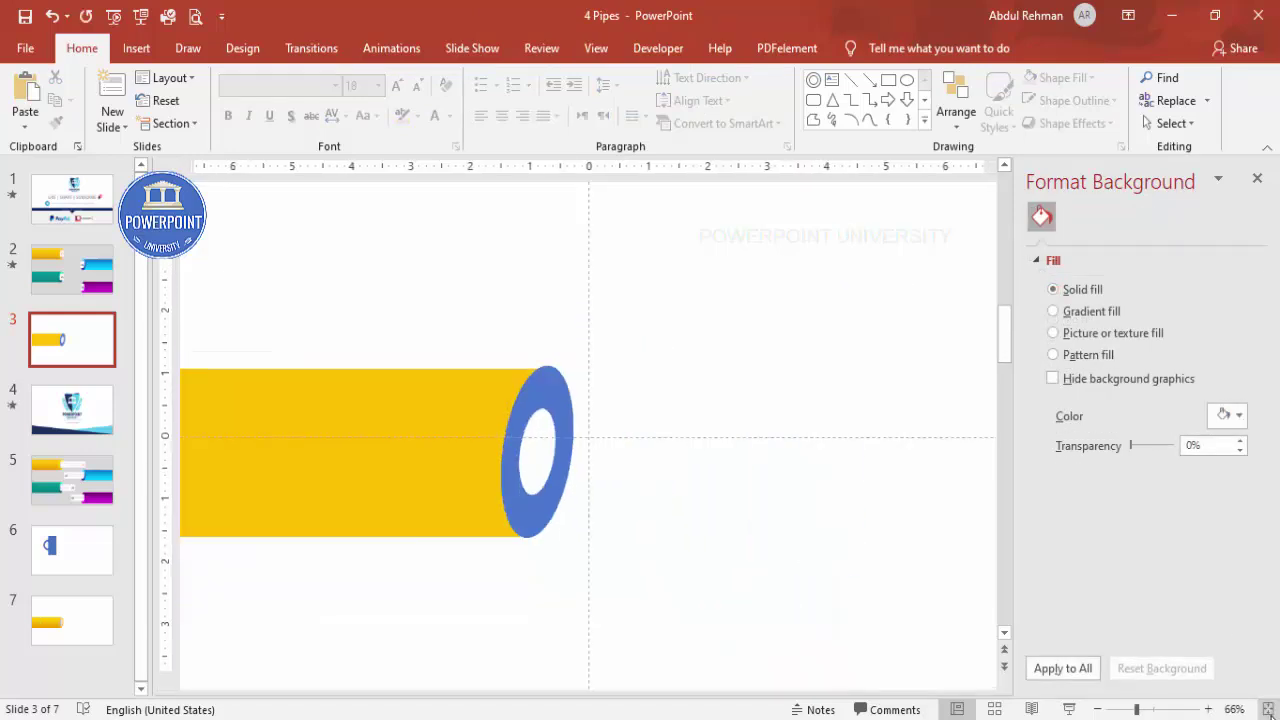
- Switch the pipe body to a gradient fill and remove the middle gradient stop
click(423, 416)
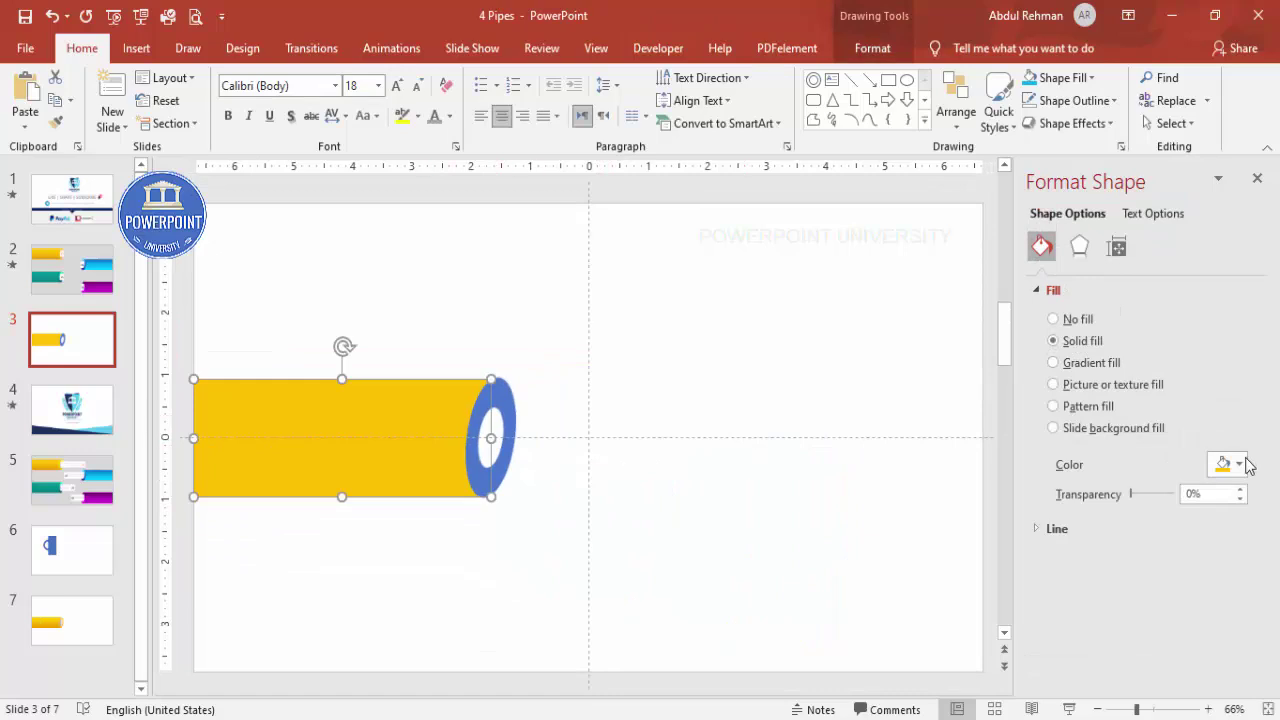
click(1104, 366)
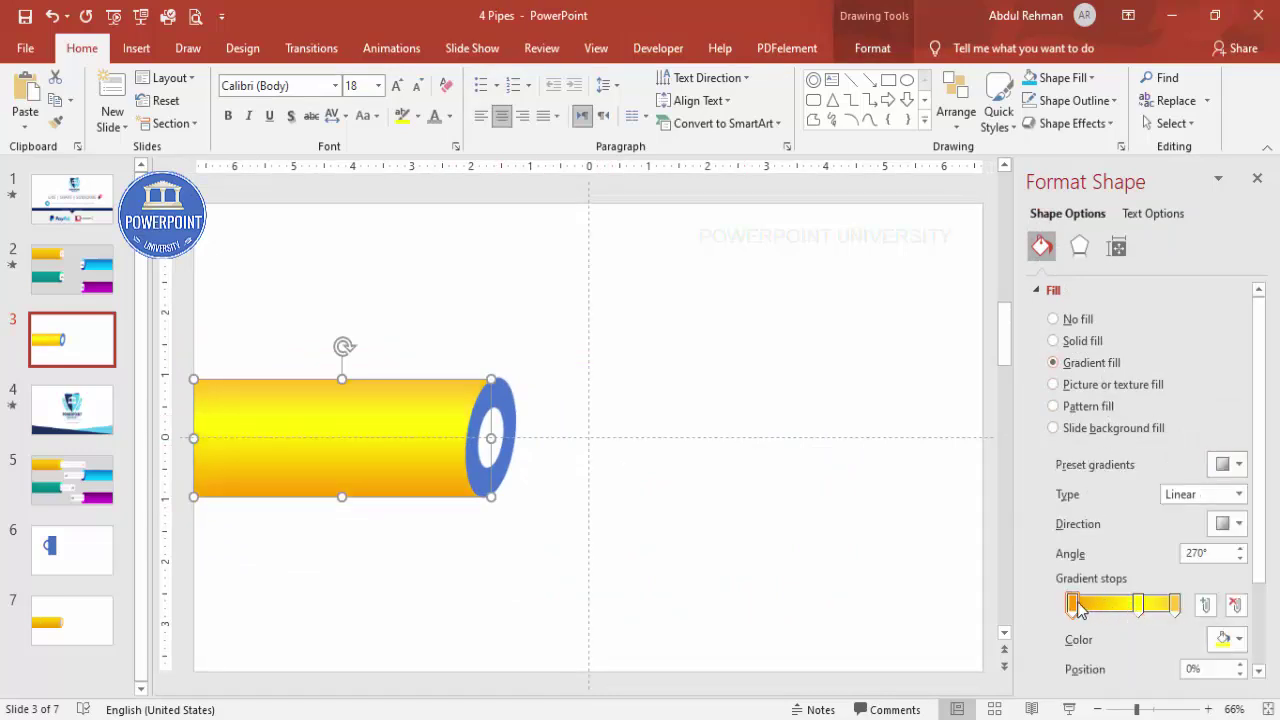
drag(1127, 608, 1177, 606)
click(1235, 605)
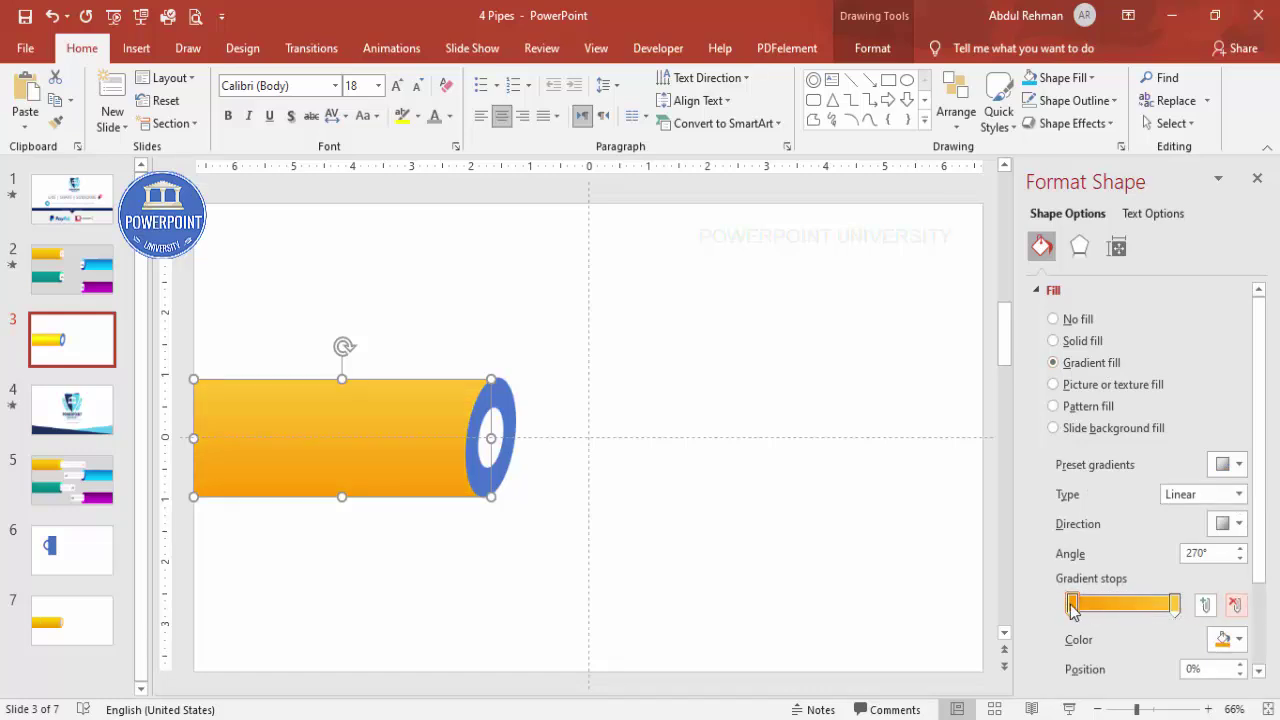
- Set the first gradient stop to a dark red-orange from the standard colours
click(1072, 605)
click(1228, 640)
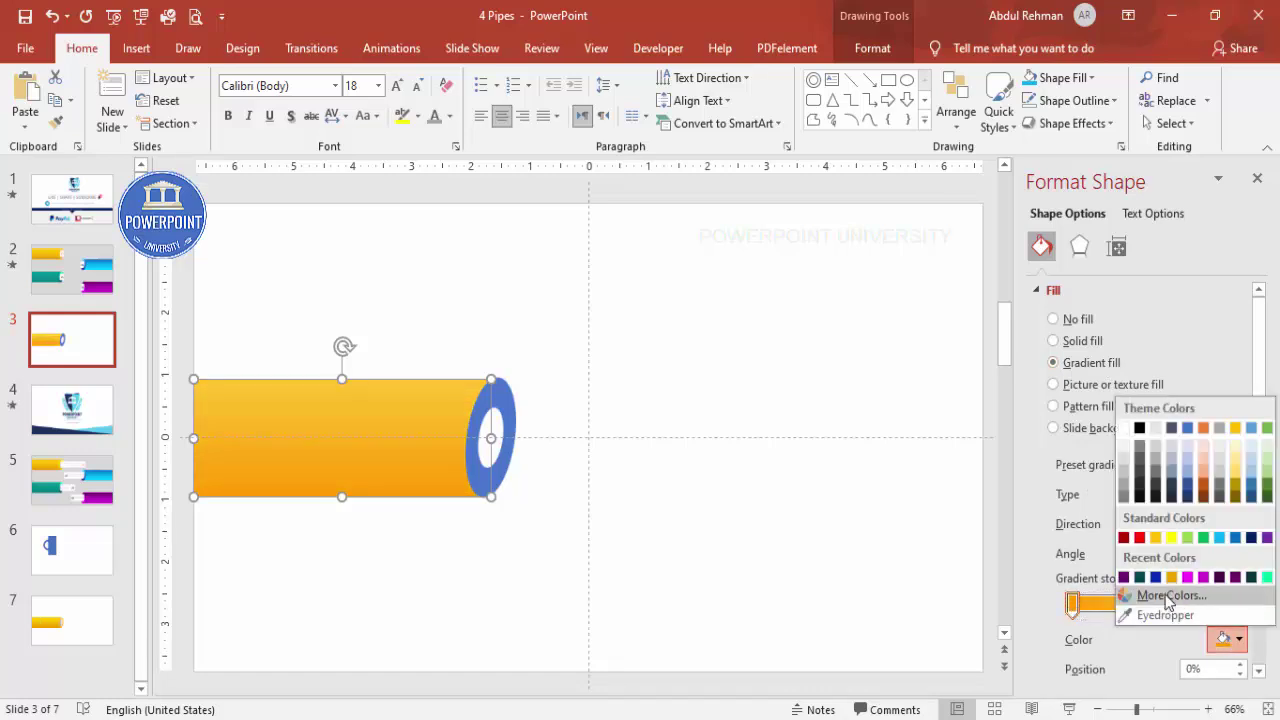
click(1158, 597)
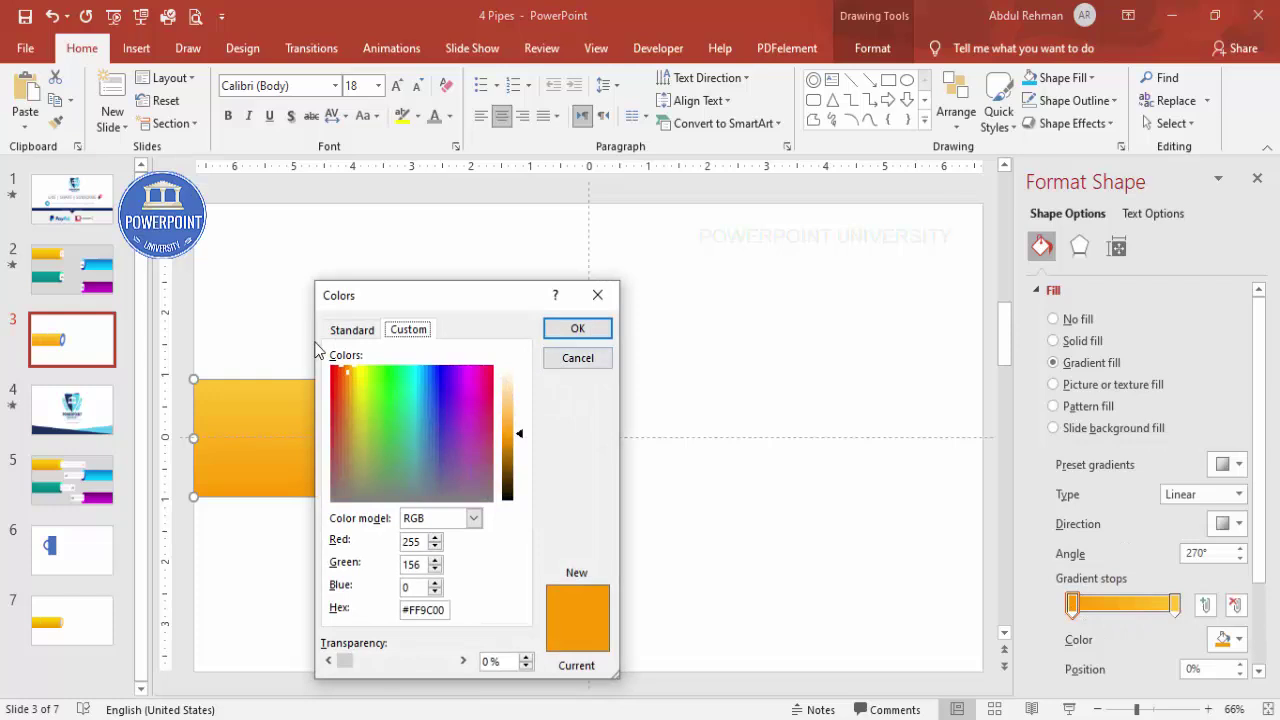
click(364, 331)
click(403, 518)
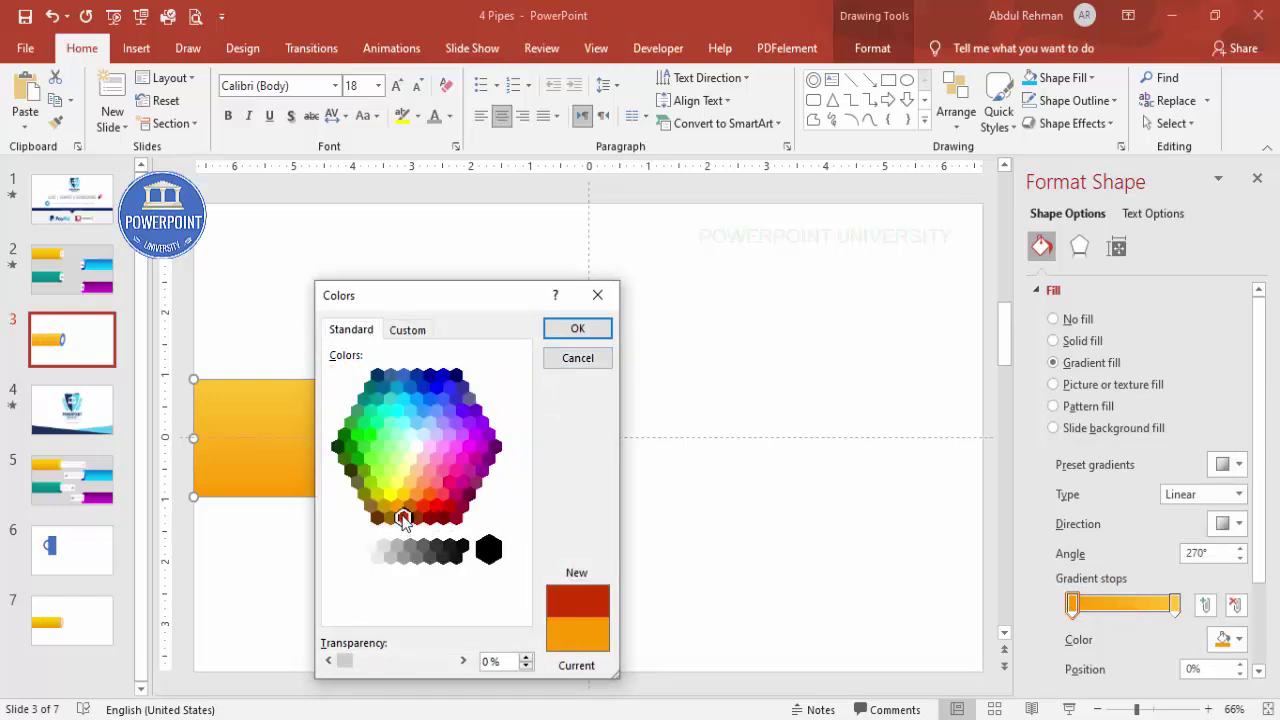
click(576, 329)
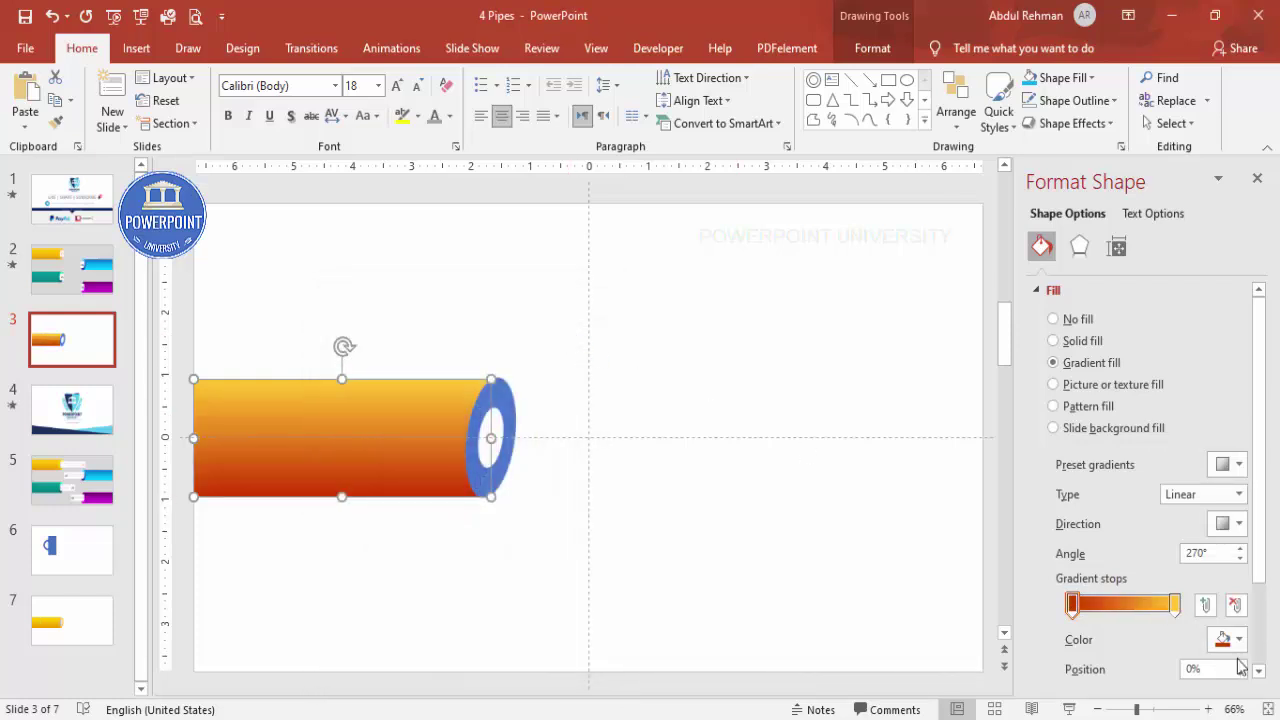
- Set the right gradient stop to orange from the standard colours
click(1175, 603)
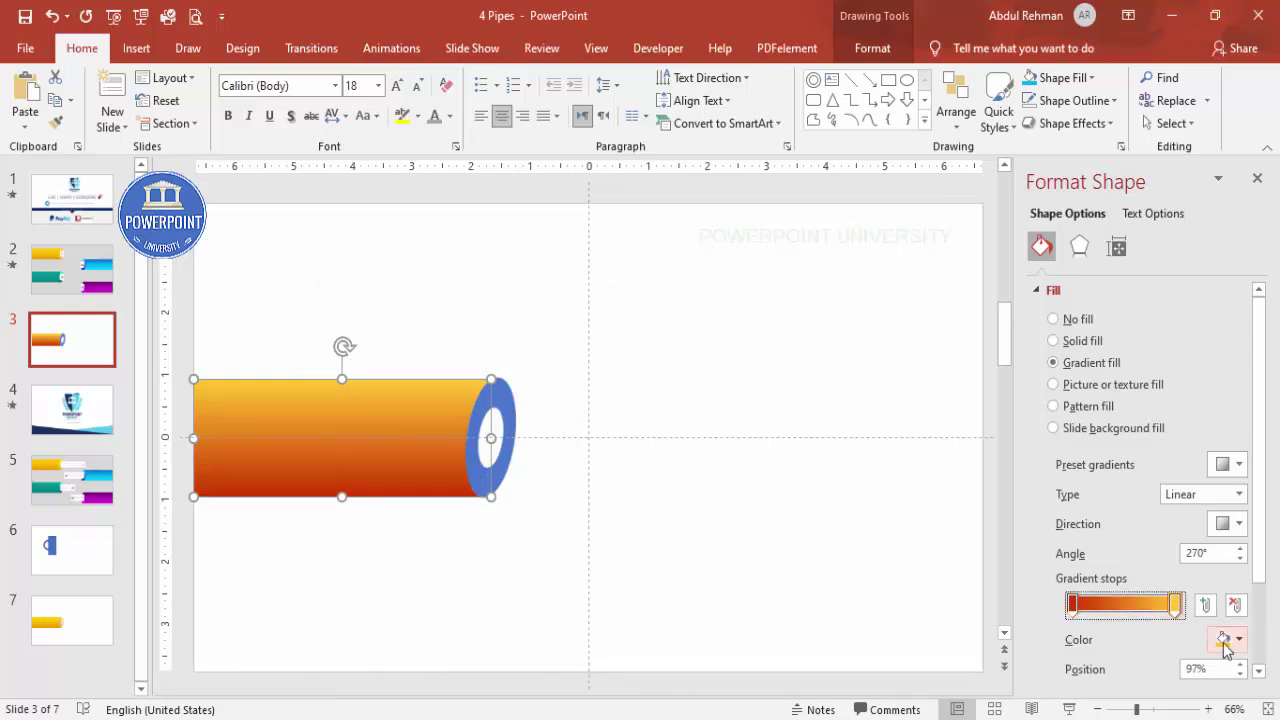
click(1227, 639)
click(1165, 596)
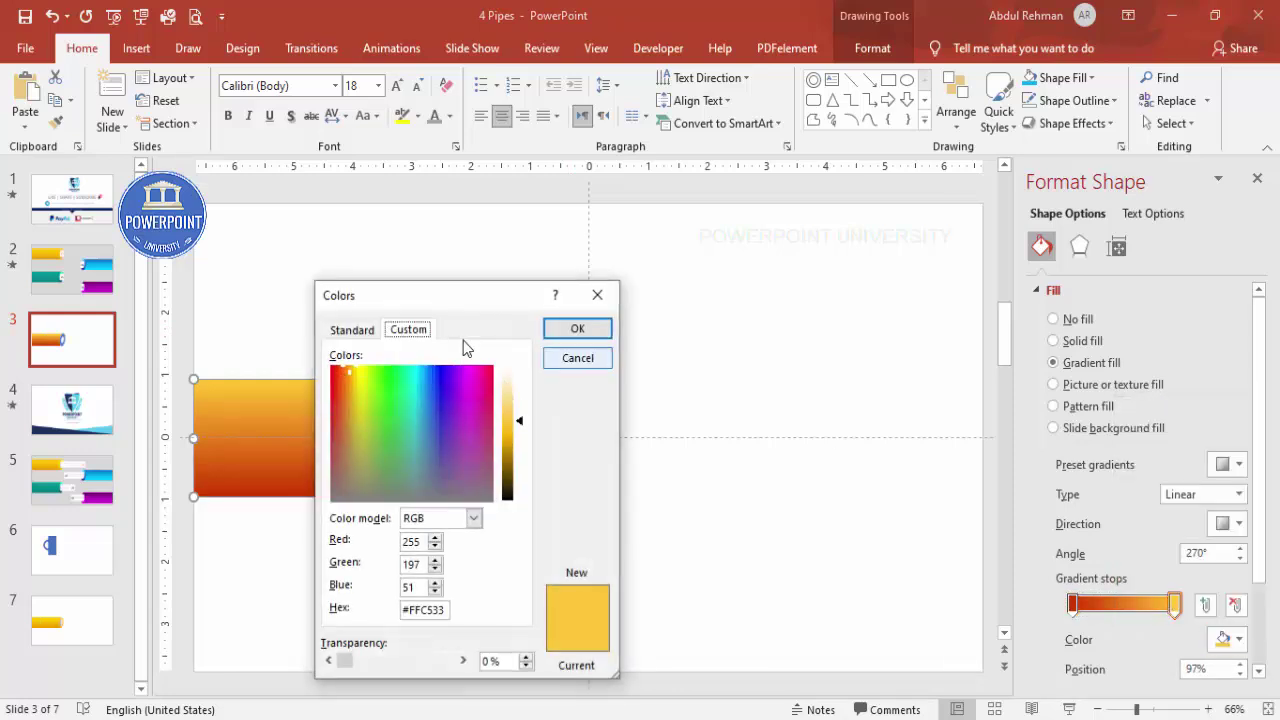
click(352, 330)
click(397, 507)
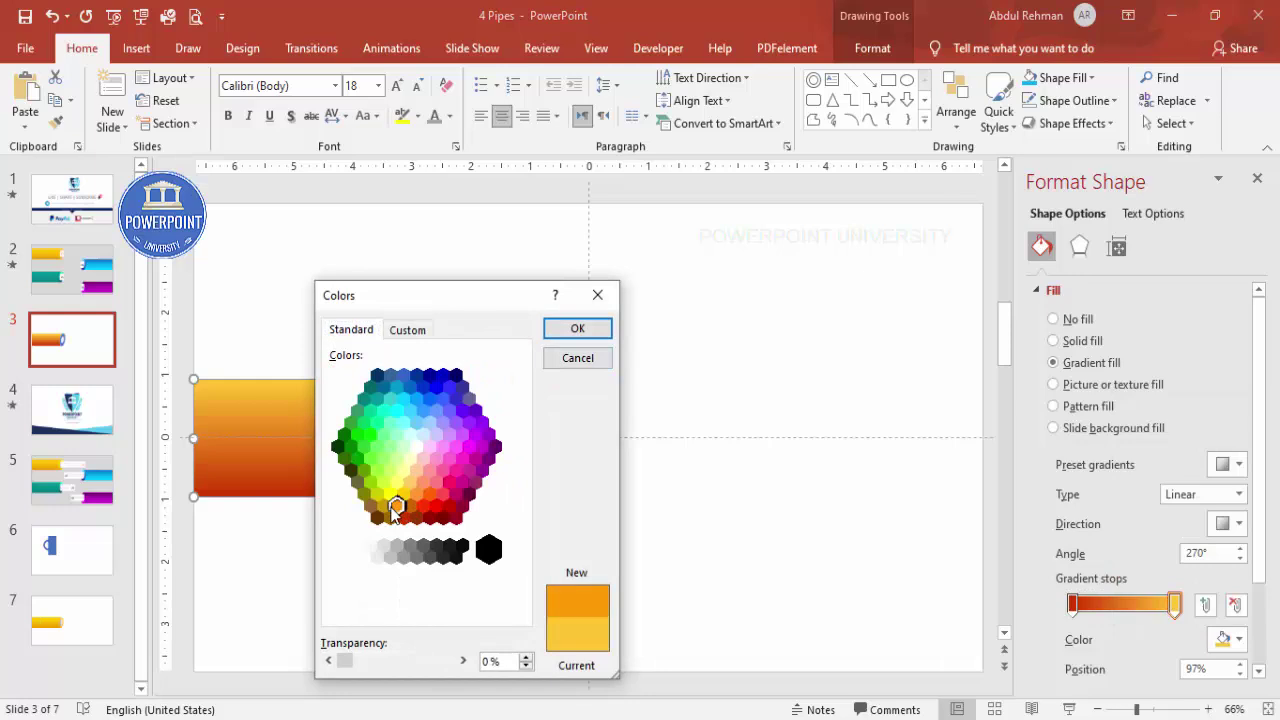
click(572, 327)
click(694, 357)
click(495, 405)
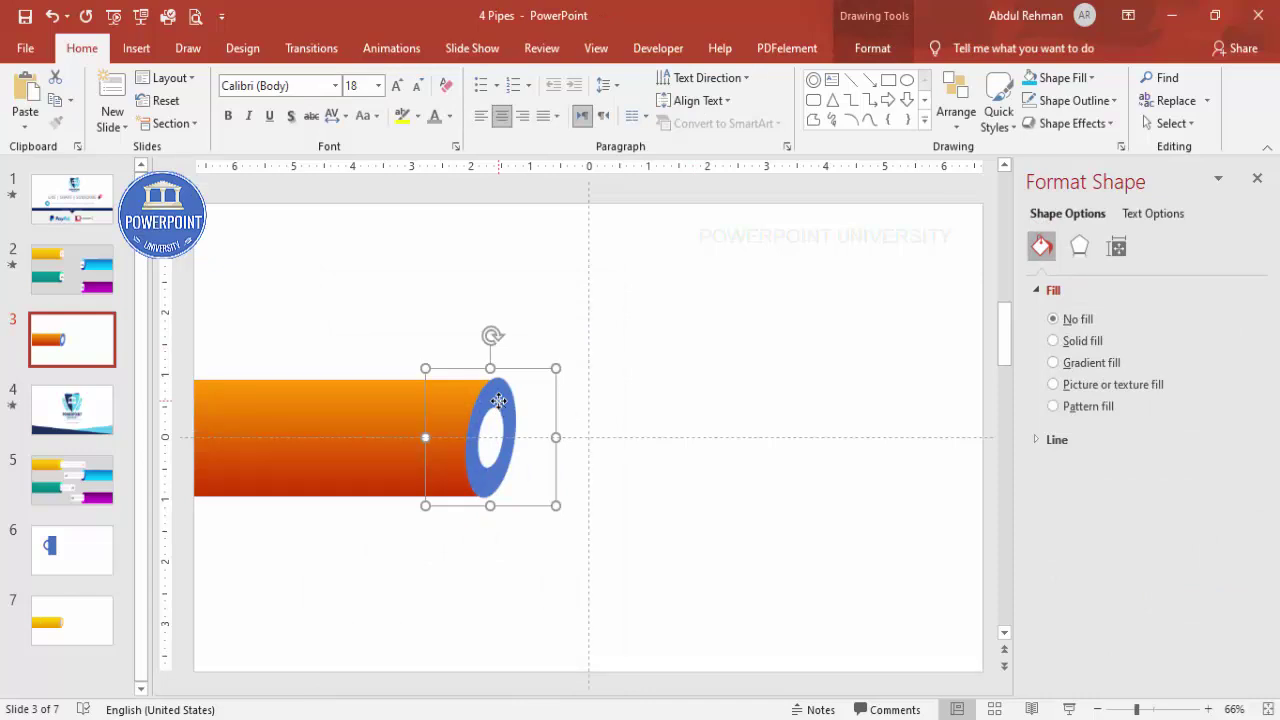
- Ungroup the blue ring and move its left half onto the pipe end
right_click(498, 401)
mouse_move(615, 200)
click(700, 240)
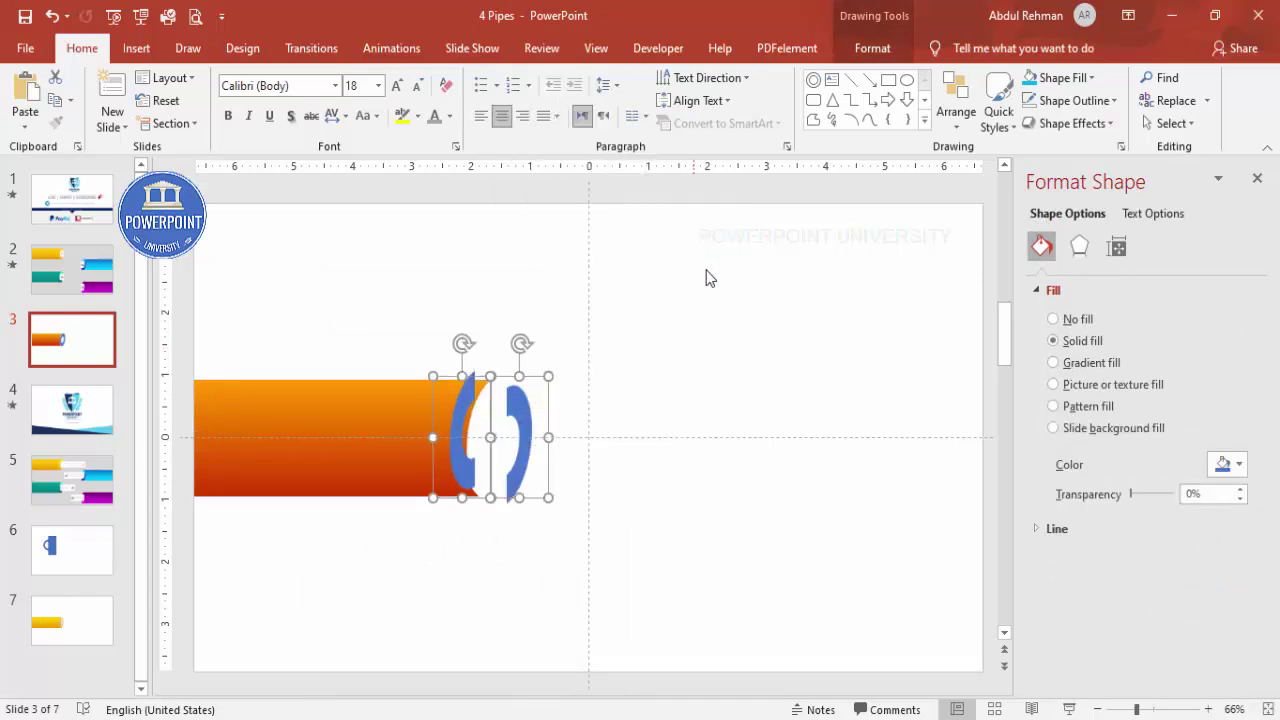
click(724, 314)
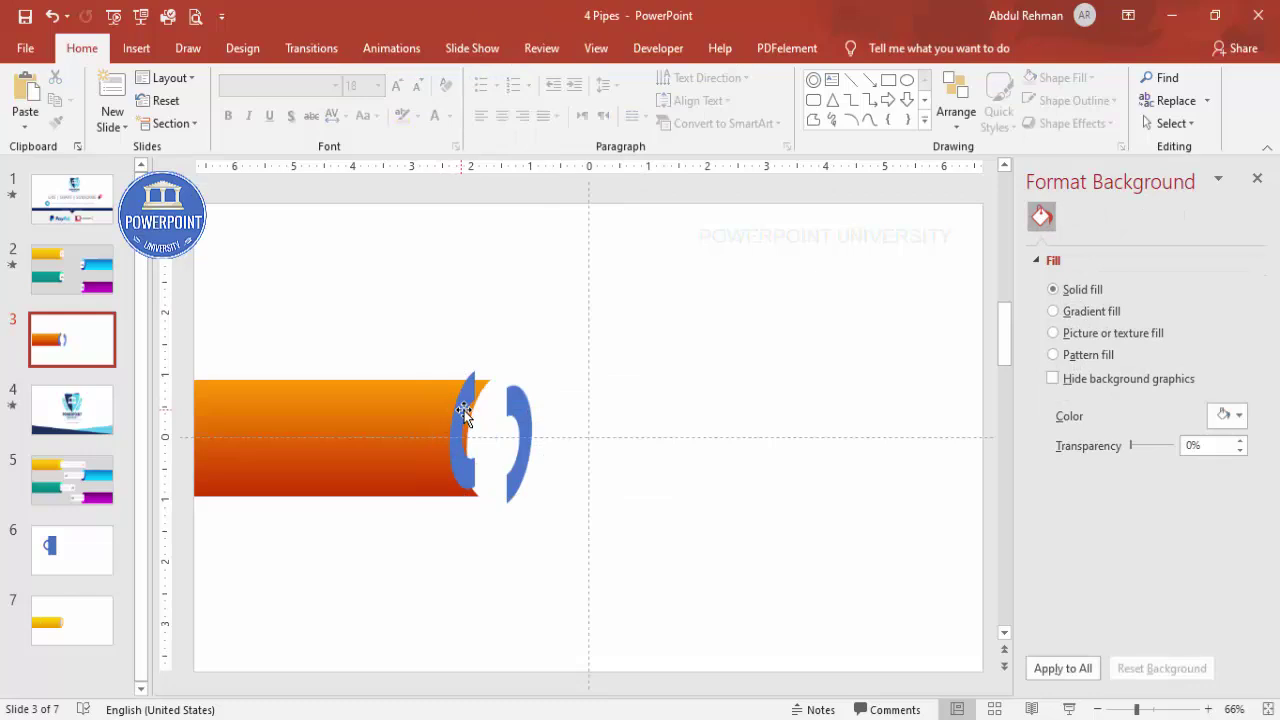
drag(463, 410, 480, 426)
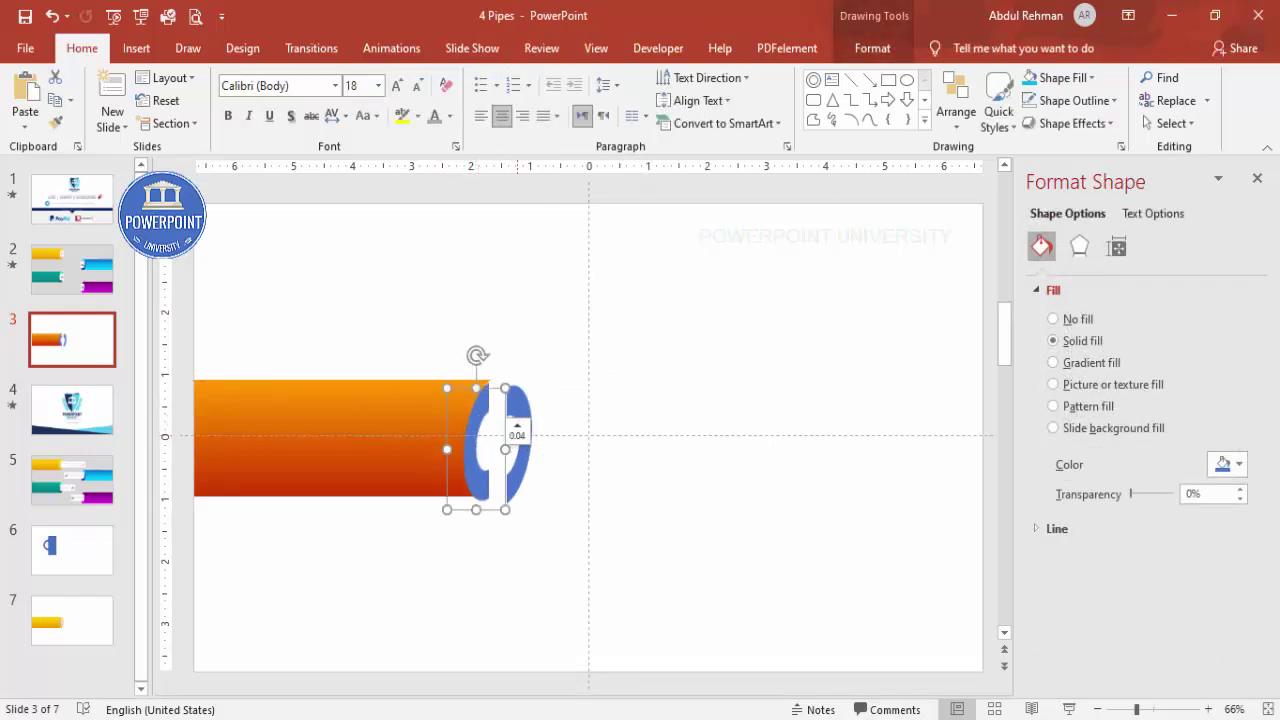
click(524, 434)
- Slide the right half left to close the gap and align the halves against the pipe end
click(530, 418)
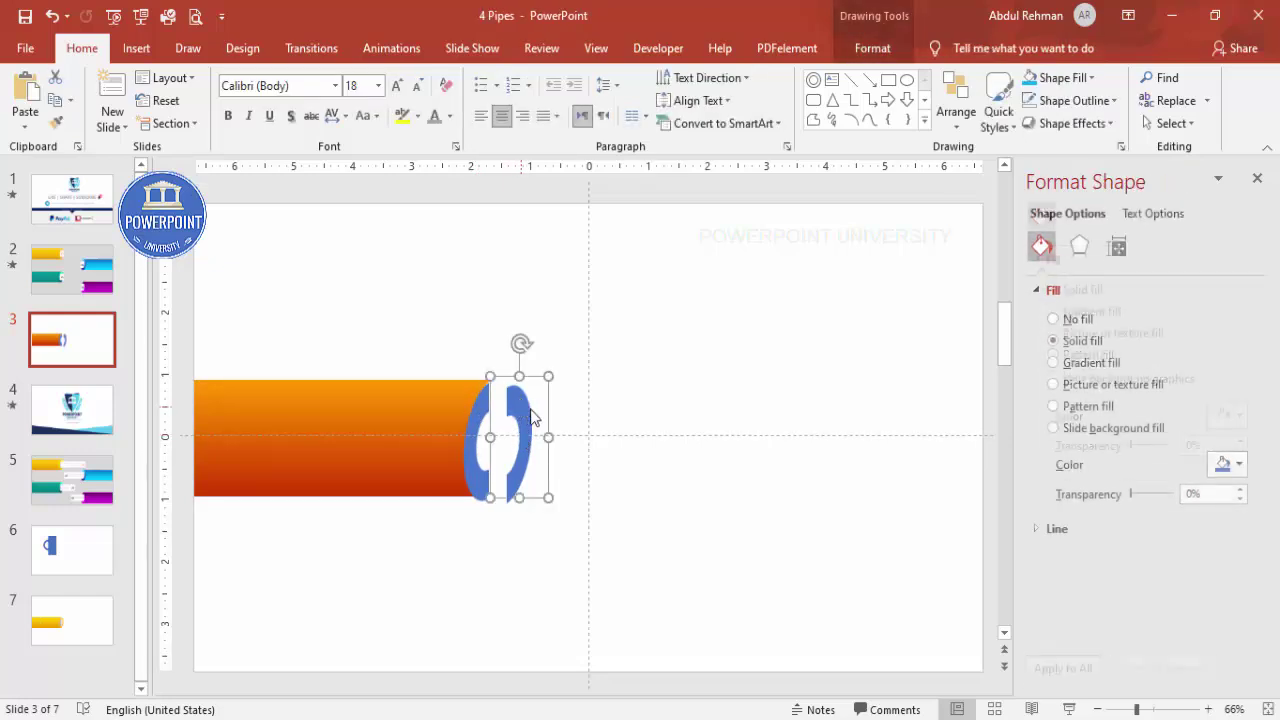
click(1176, 711)
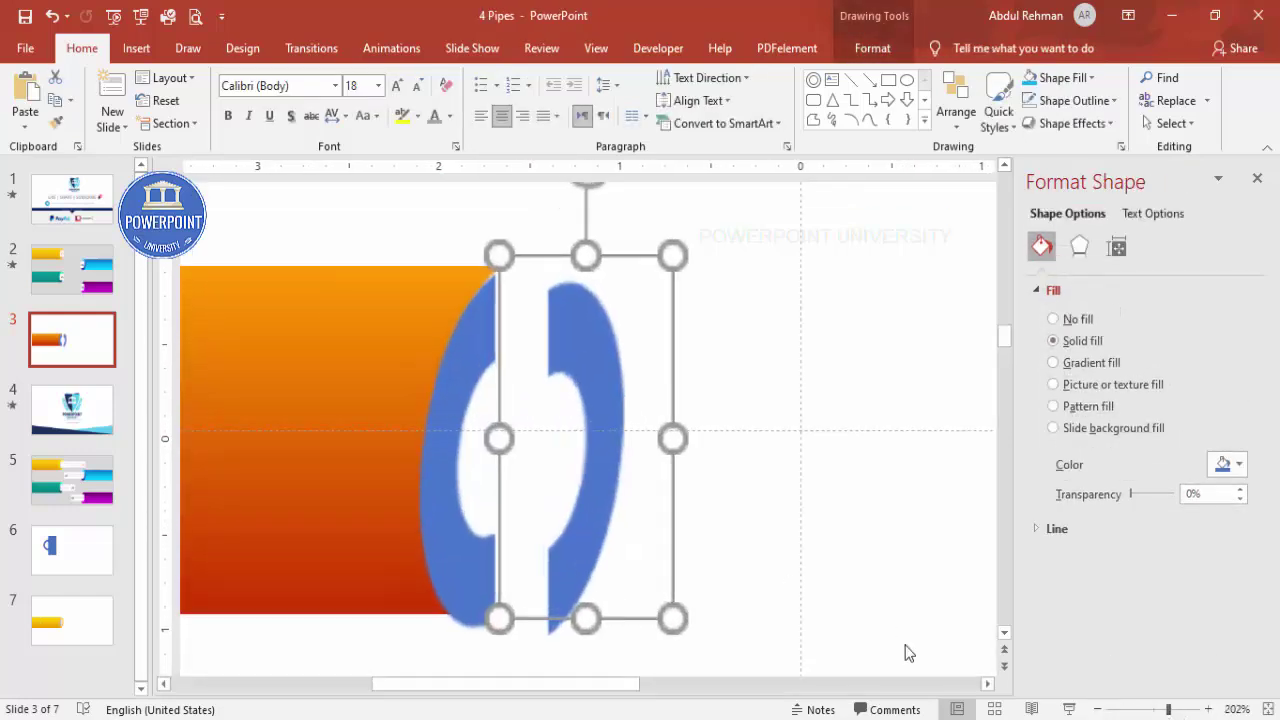
click(627, 412)
mouse_move(578, 352)
mouse_down()
mouse_move(586, 314)
mouse_move(566, 286)
mouse_move(537, 277)
mouse_move(502, 345)
mouse_up()
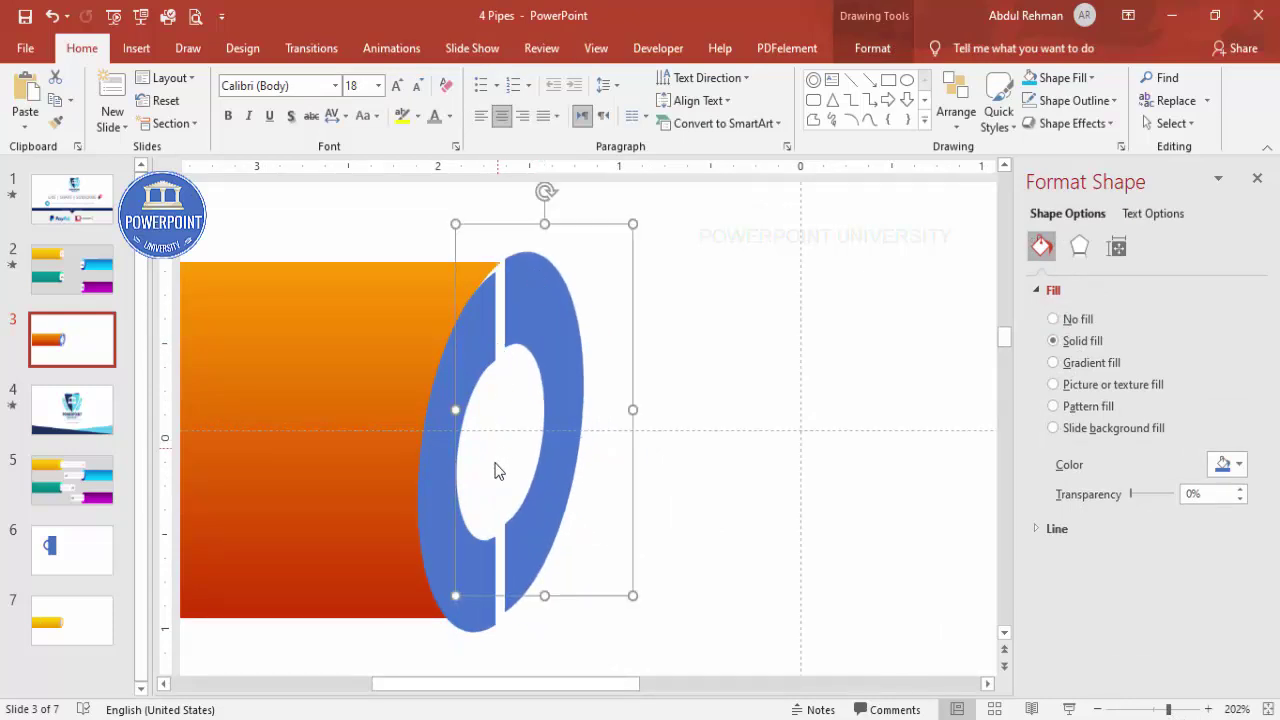
click(430, 566)
drag(437, 569, 446, 551)
- Nudge the right ring half left and up to close the seam
click(580, 393)
drag(551, 329, 549, 308)
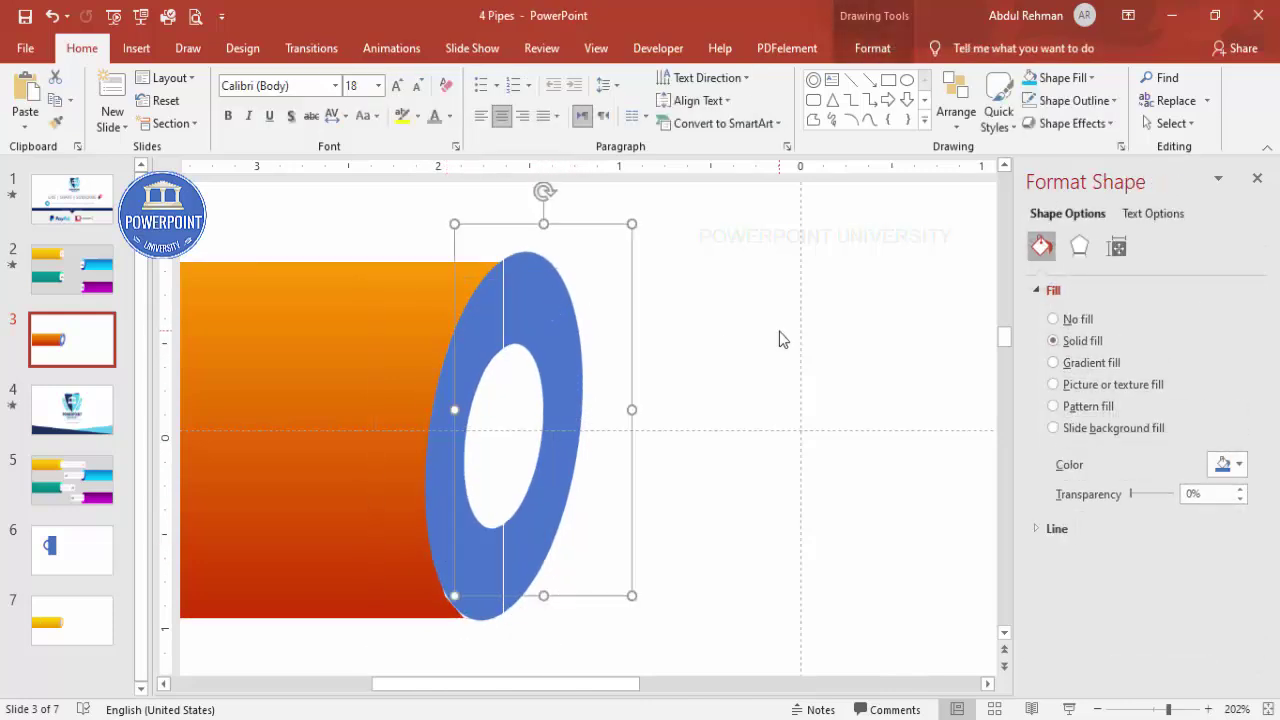
key(ctrl+Left)
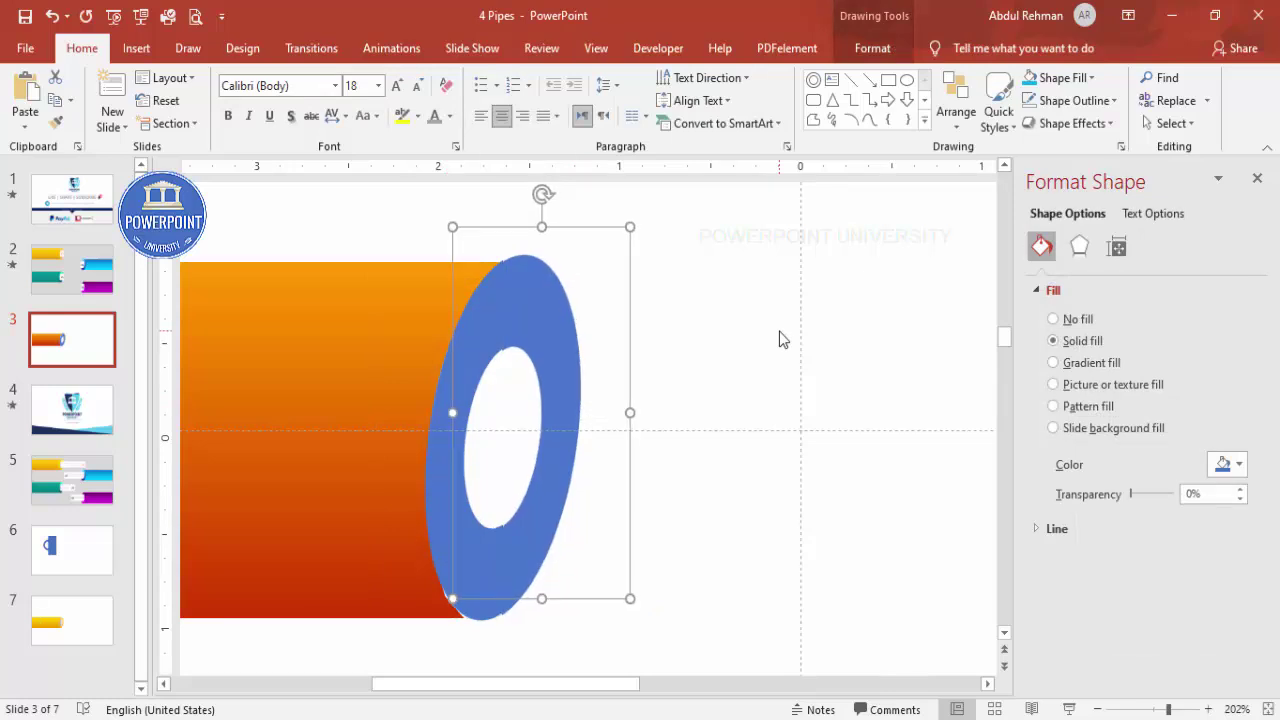
key(ctrl+Up)
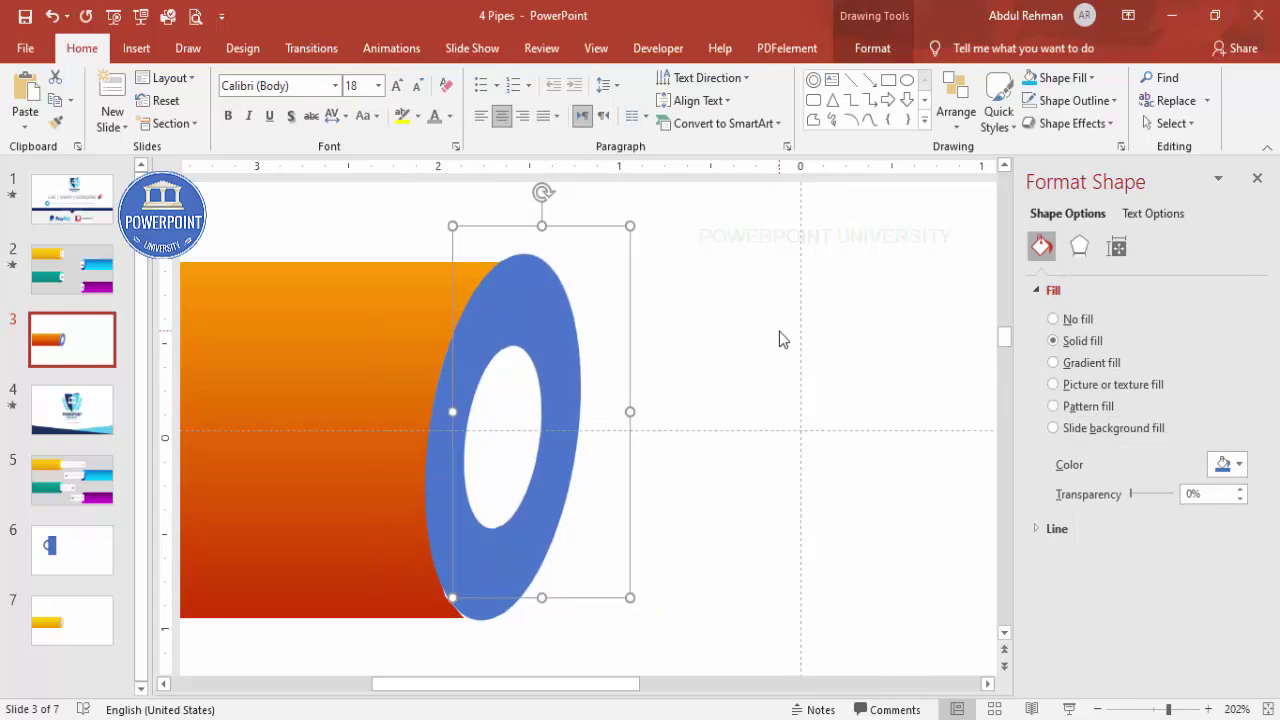
- Give both ring halves a gradient fill with an added orange stop at 34%
shift+click(438, 481)
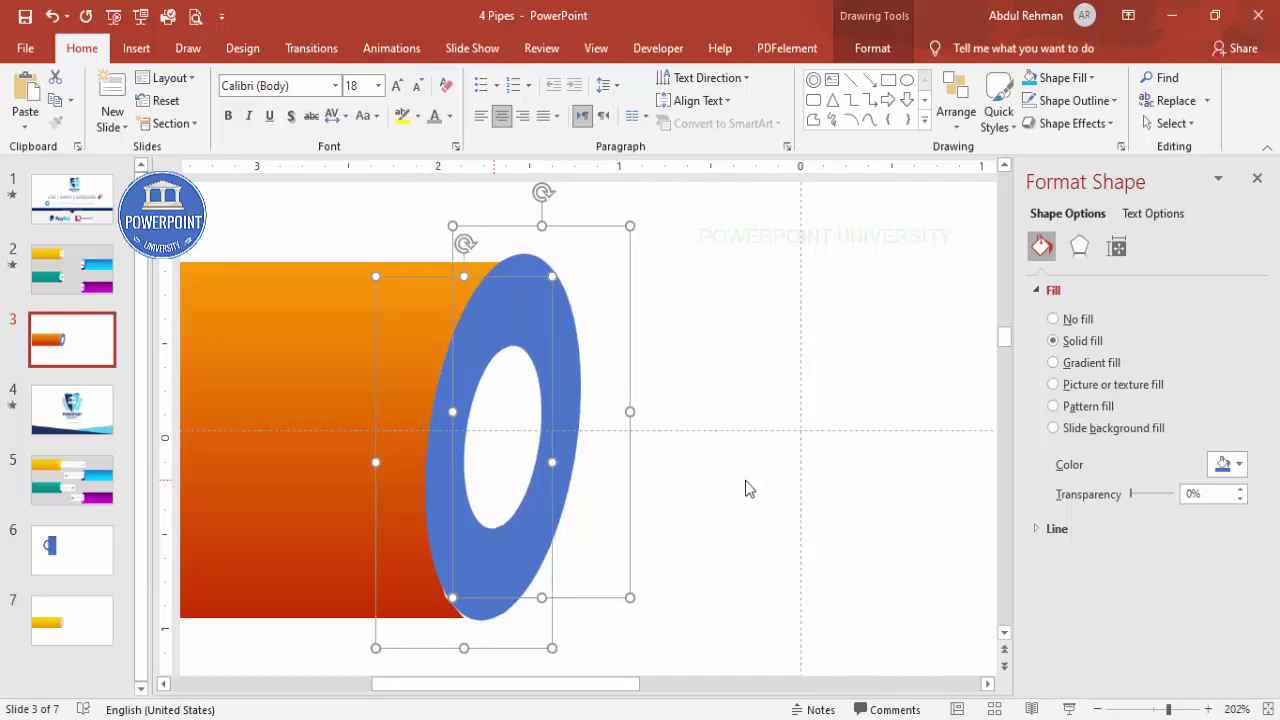
click(1103, 364)
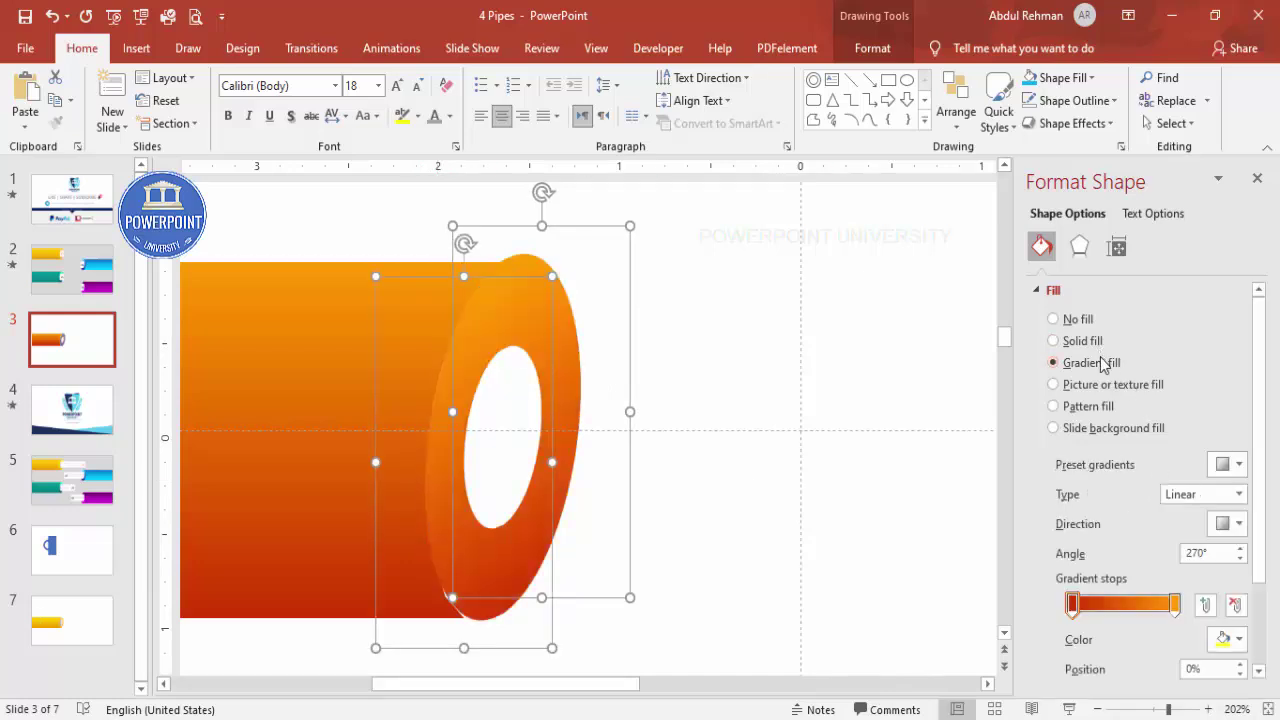
click(1113, 603)
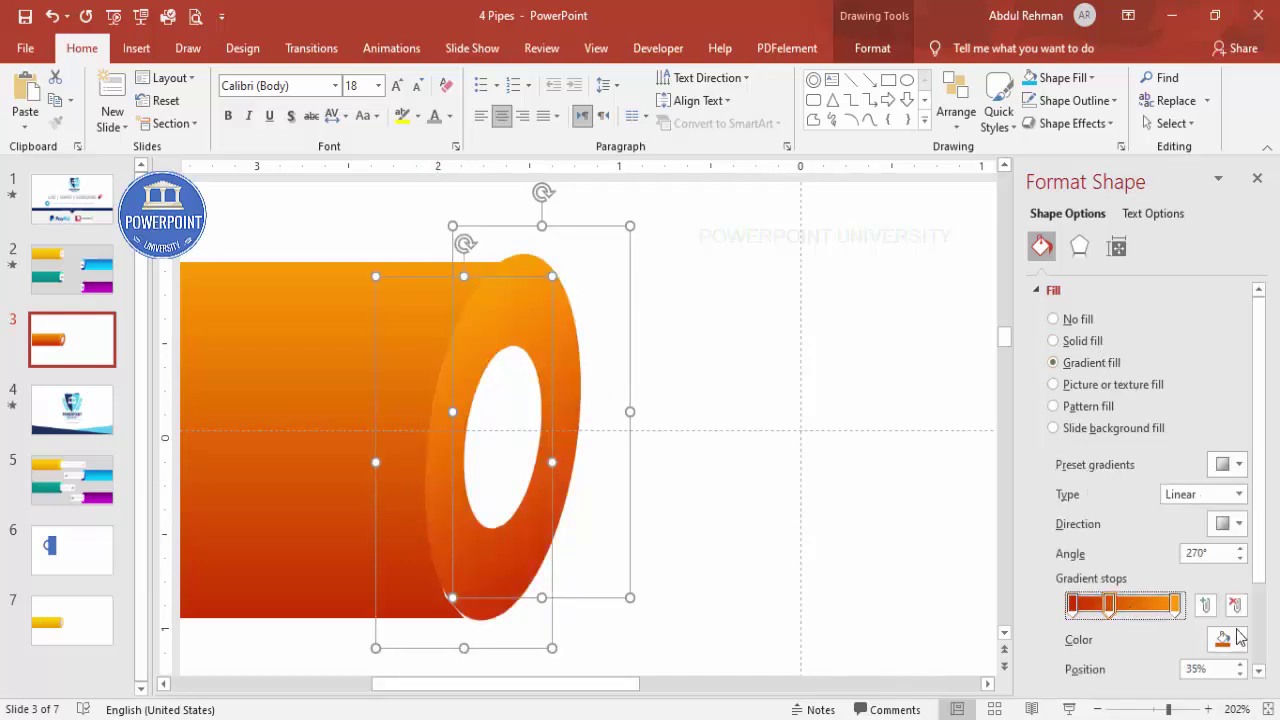
click(1239, 639)
click(1125, 578)
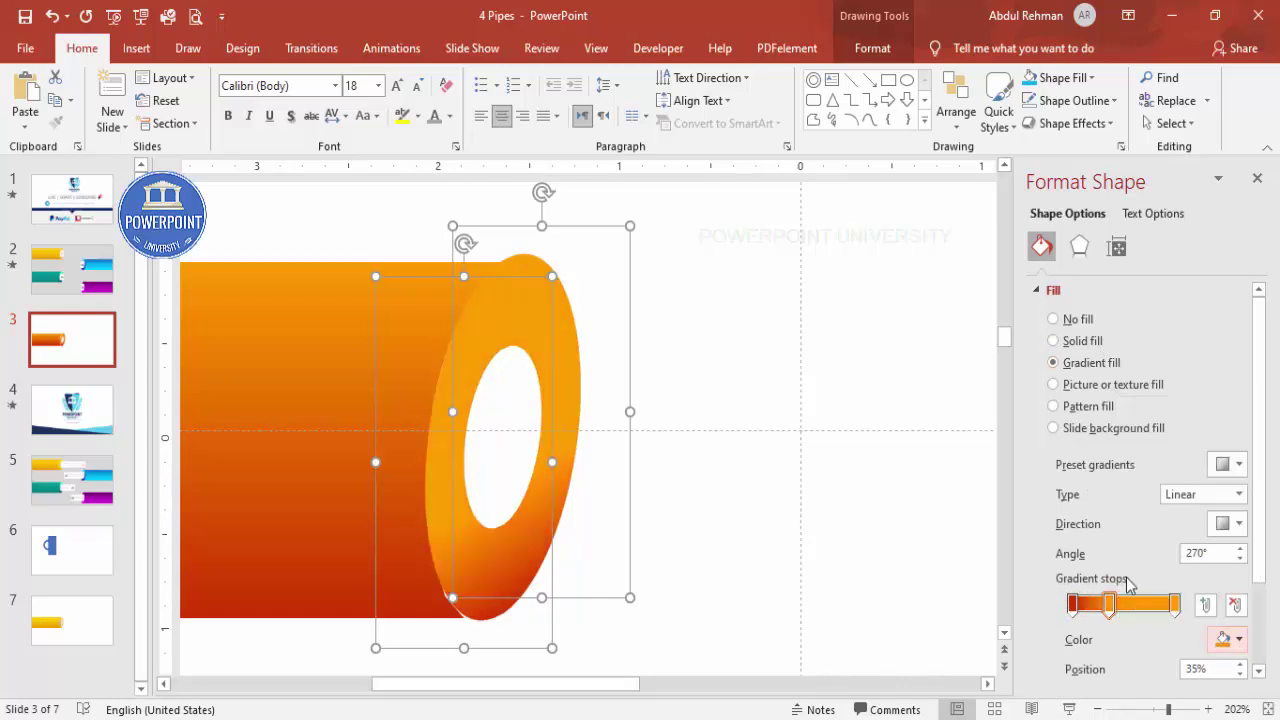
key(shift+Tab)
key(shift+Tab)
key(shift+Tab)
key(Left)
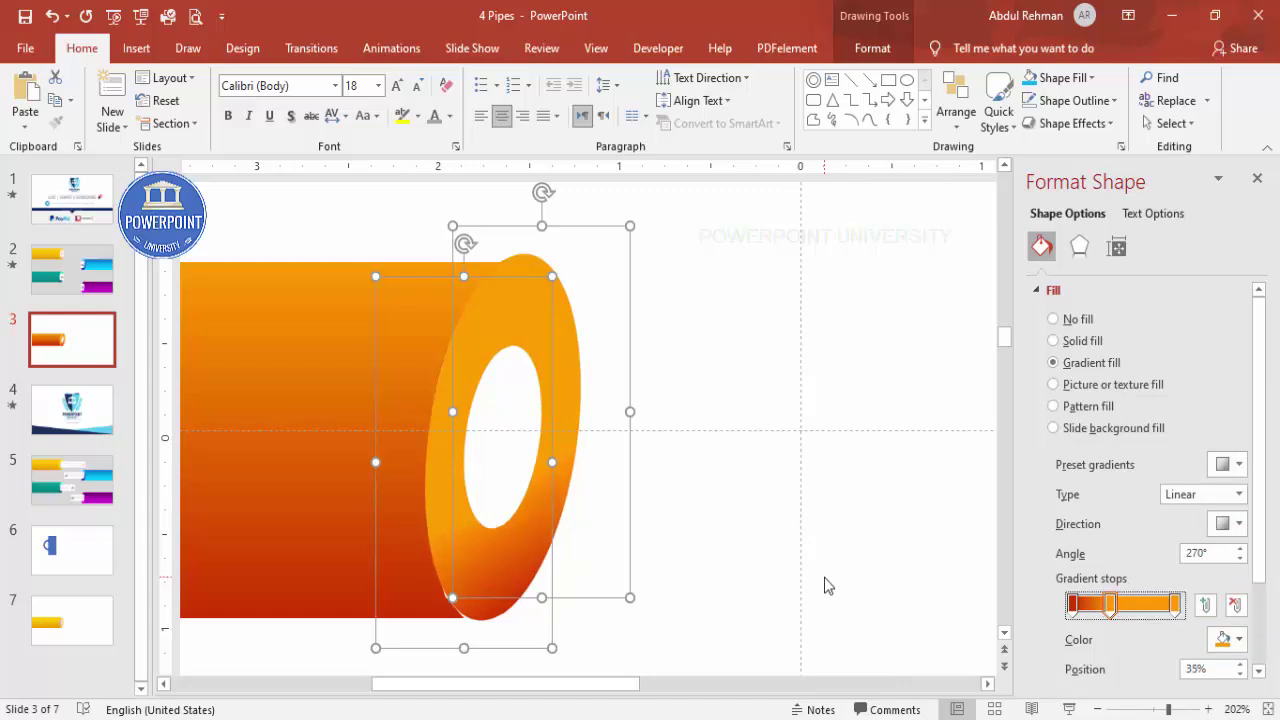
key(Left)
key(Left)
click(764, 406)
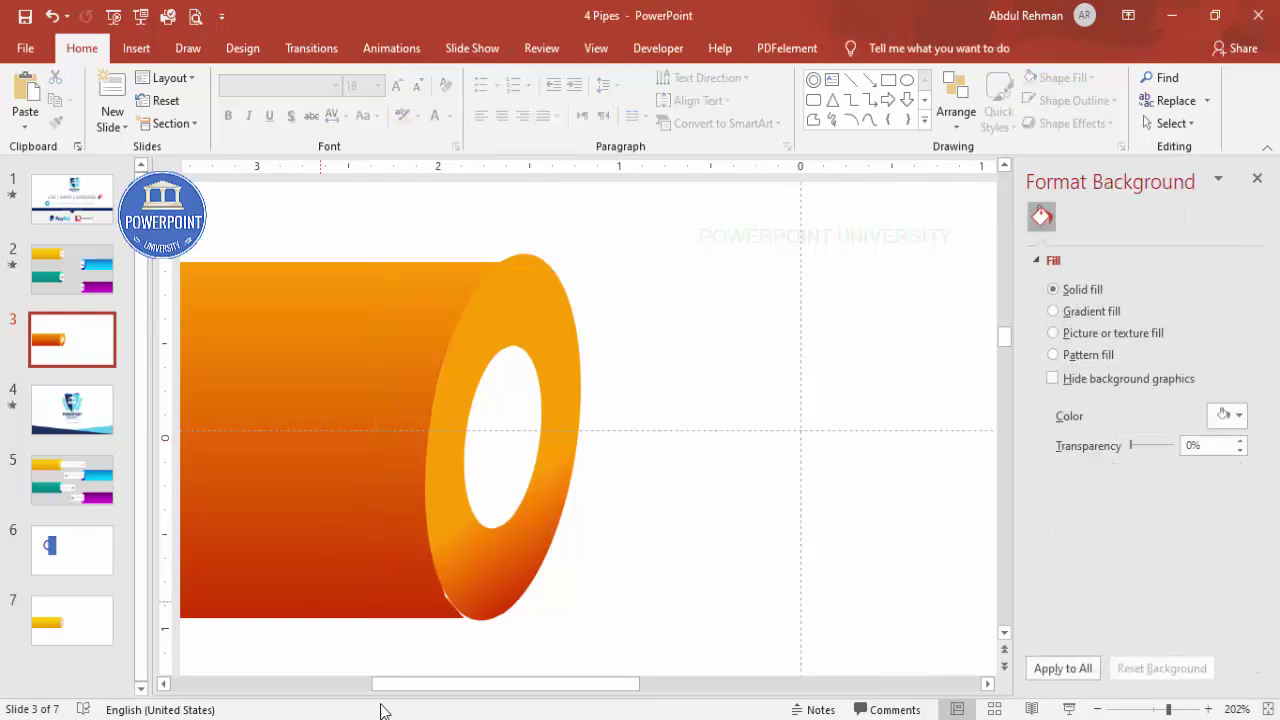
click(344, 574)
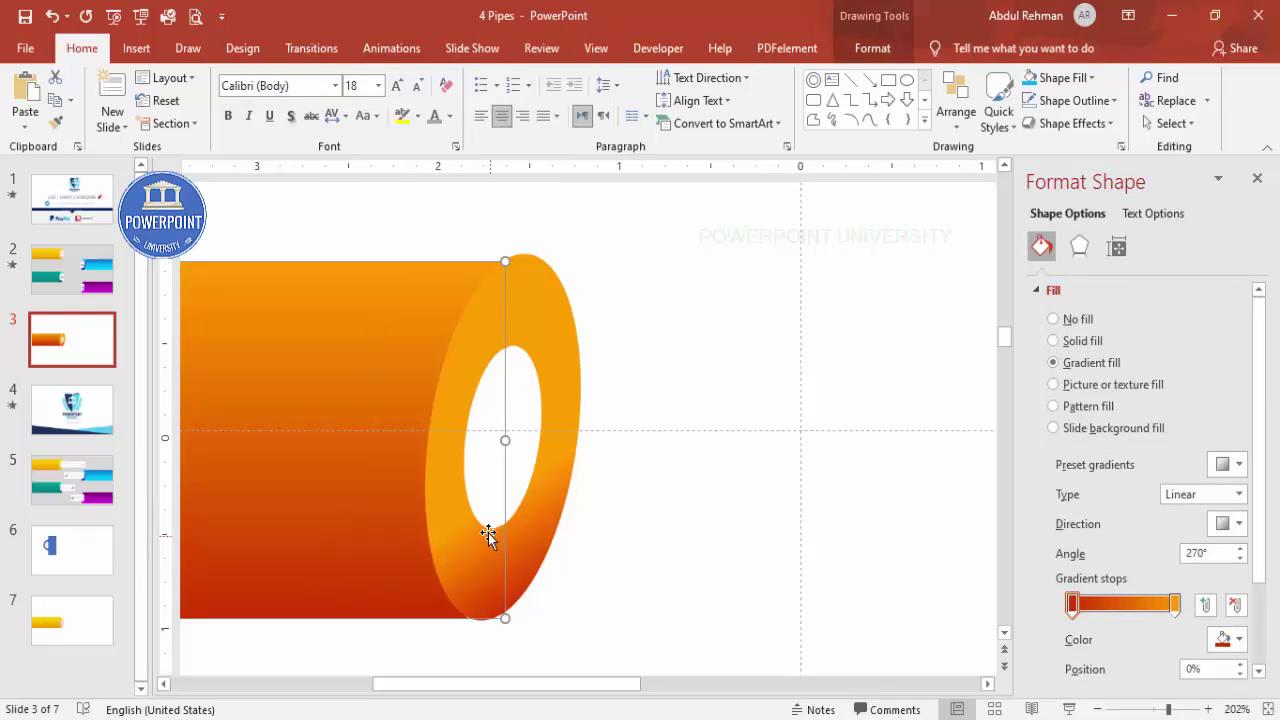
click(631, 296)
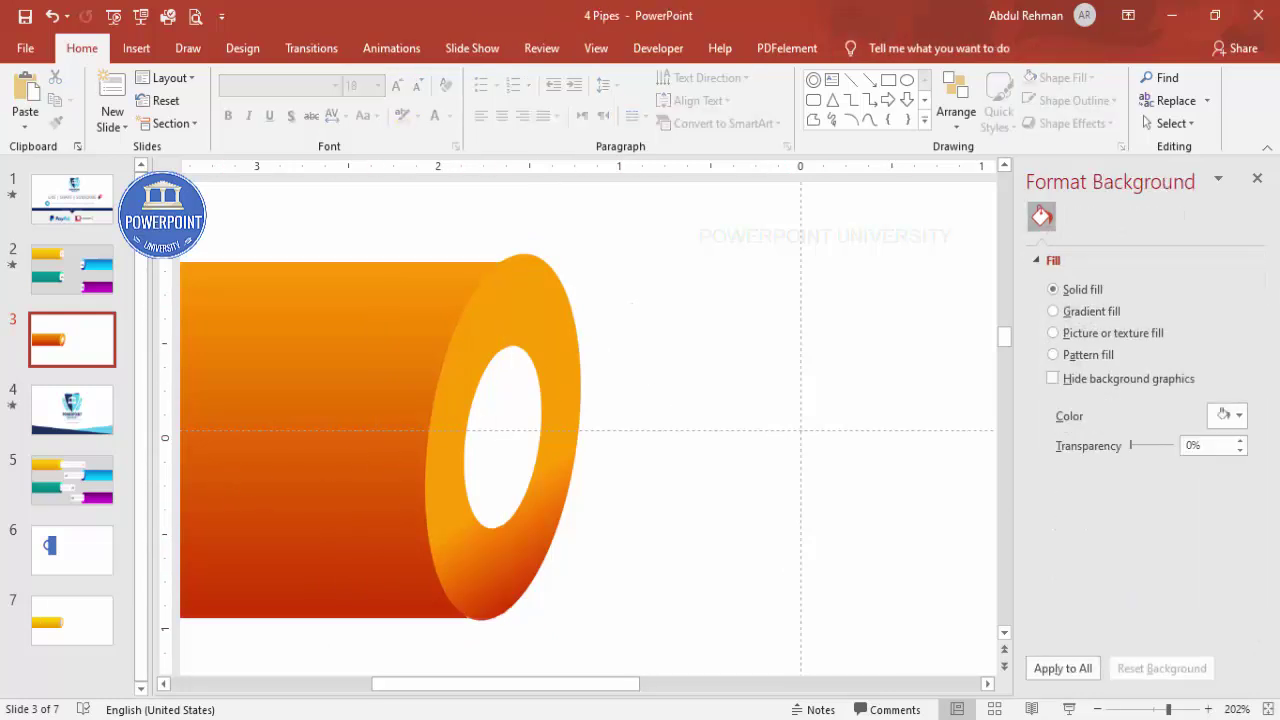
- Fit the slide to the window and turn off the guides
click(1268, 709)
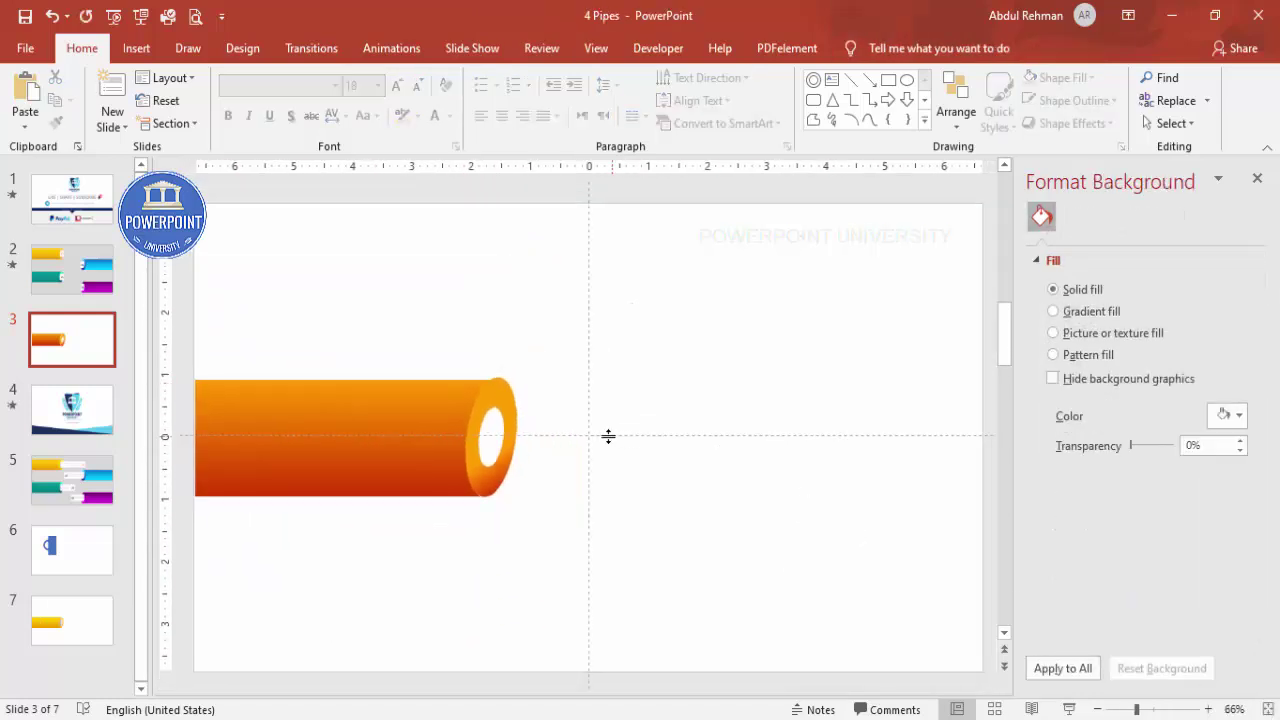
click(594, 49)
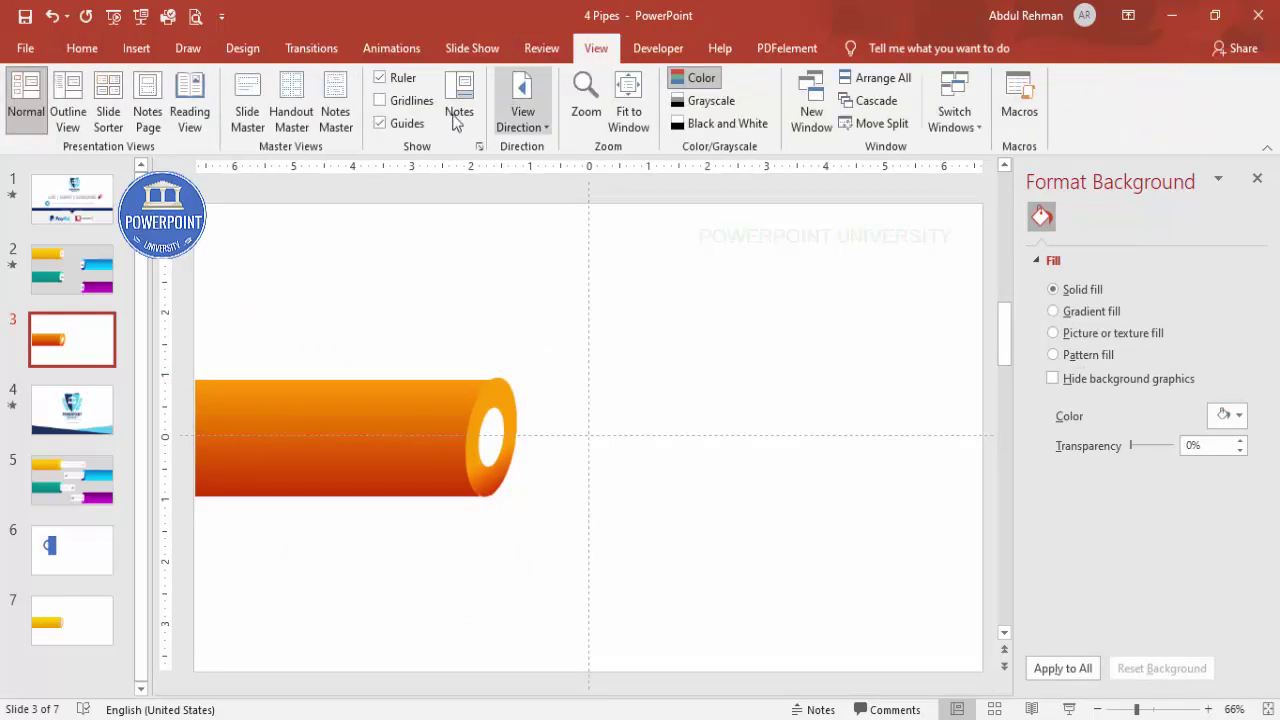
click(380, 123)
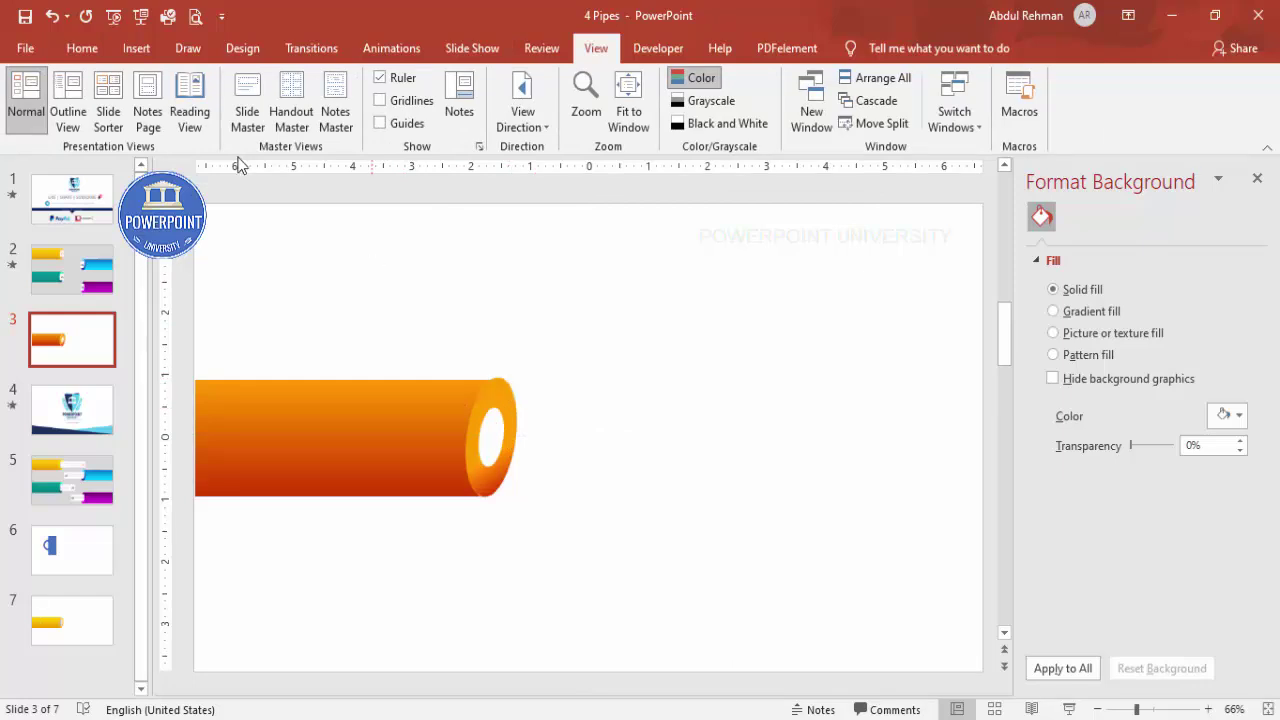
- Draw an oval over the pipe's open end
click(130, 50)
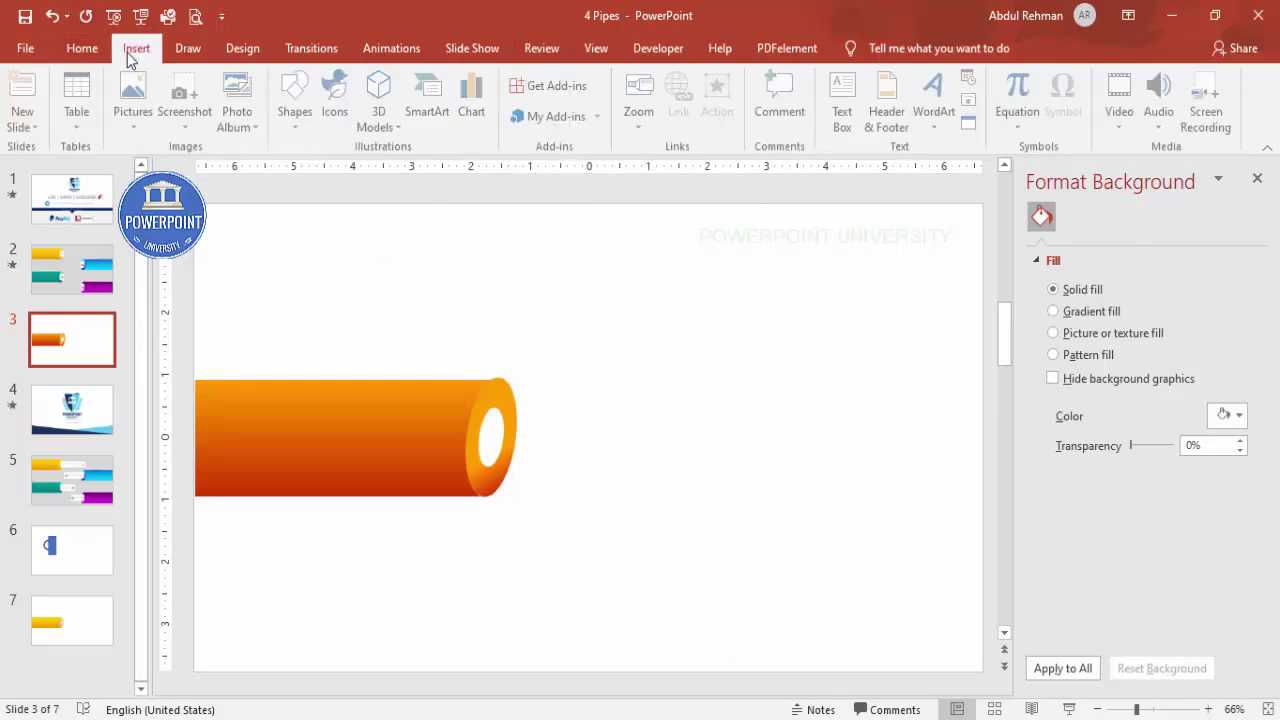
click(294, 122)
click(308, 314)
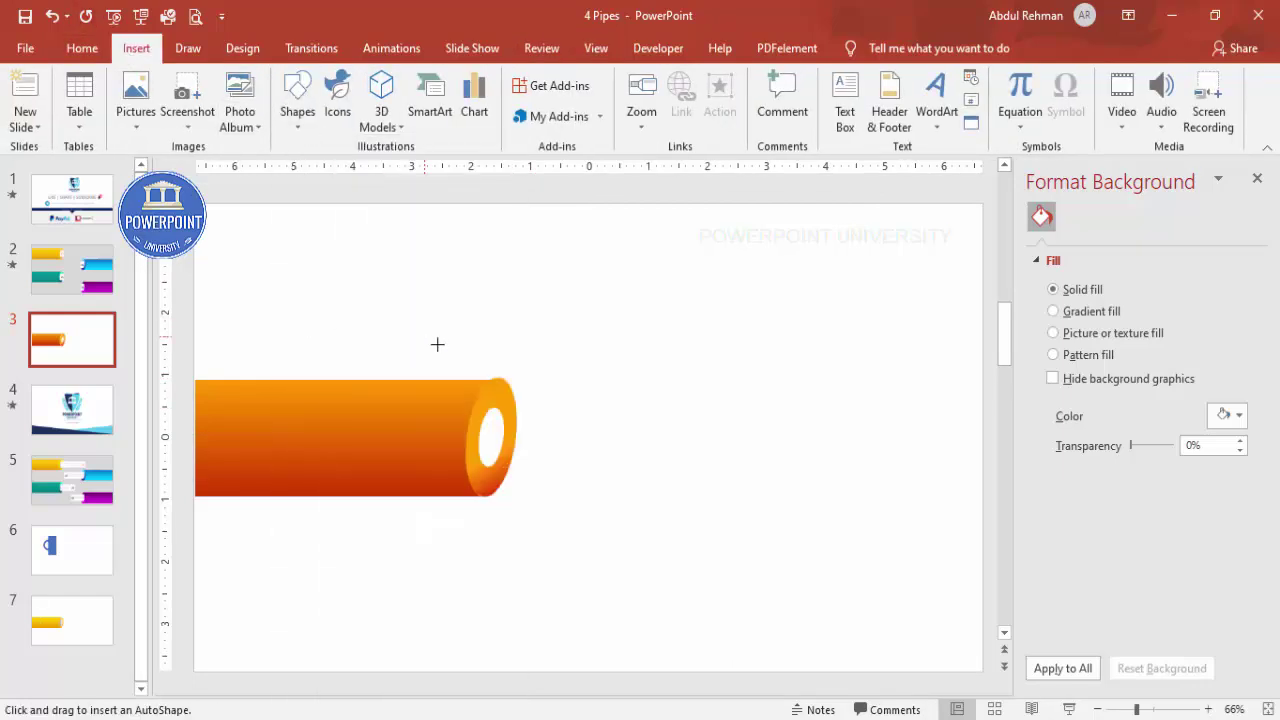
drag(479, 398, 508, 478)
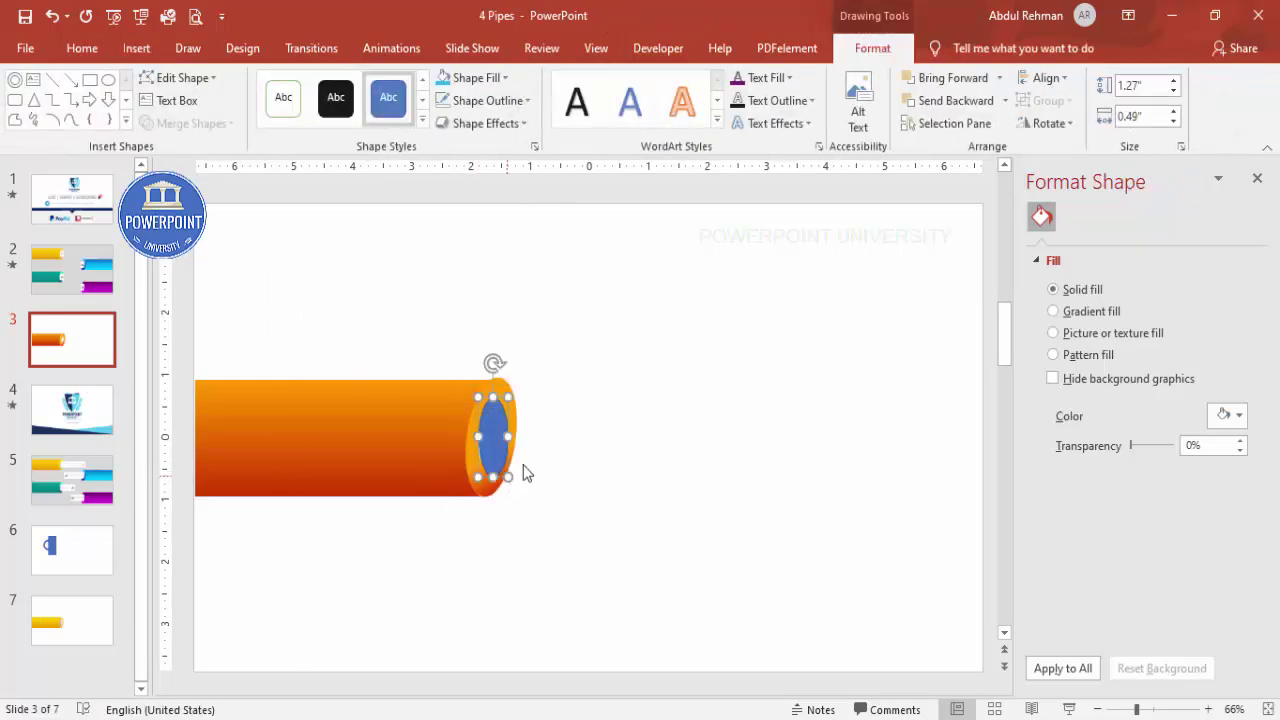
- Remove the oval's outline and give it a 0° gradient starting from black
click(523, 100)
click(500, 314)
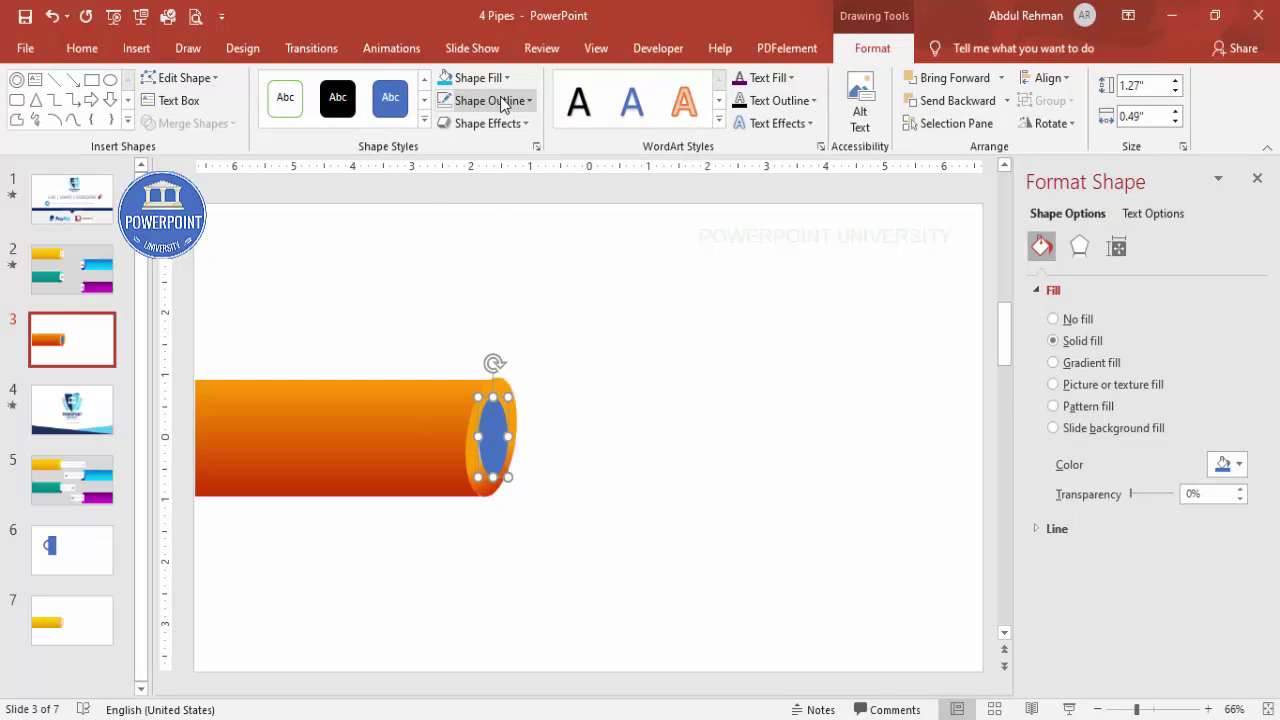
click(1104, 368)
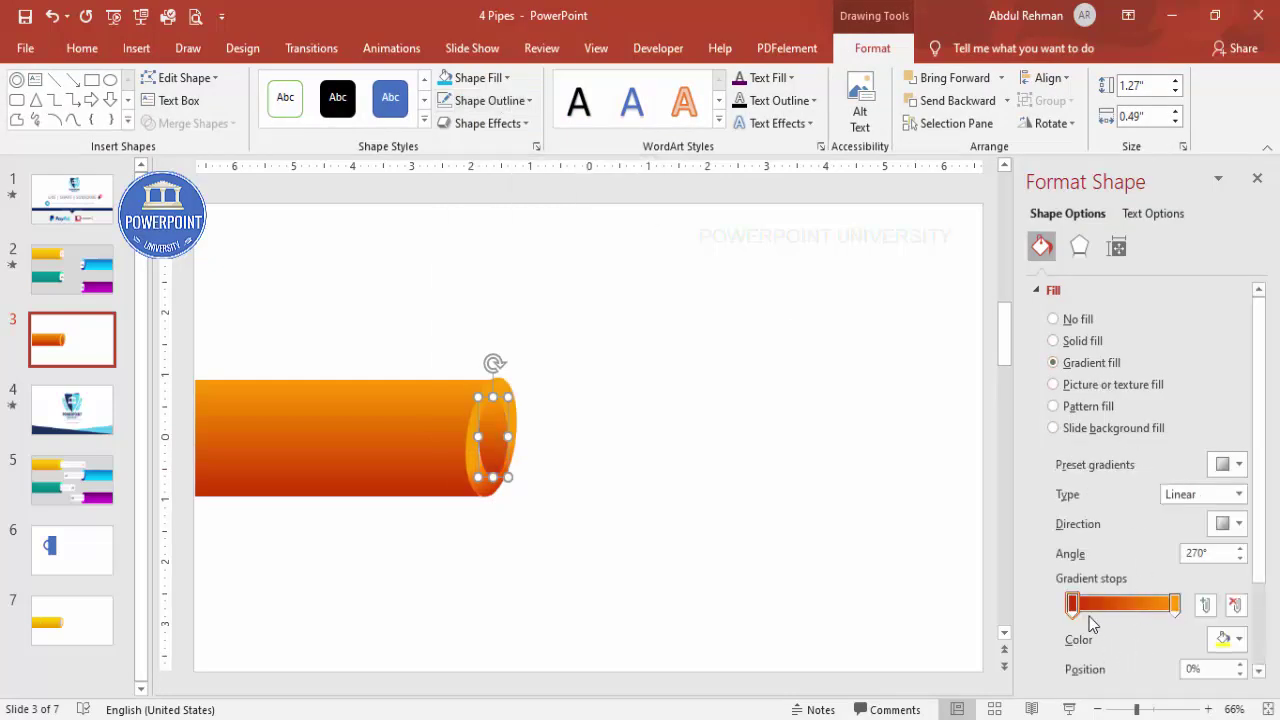
click(1228, 639)
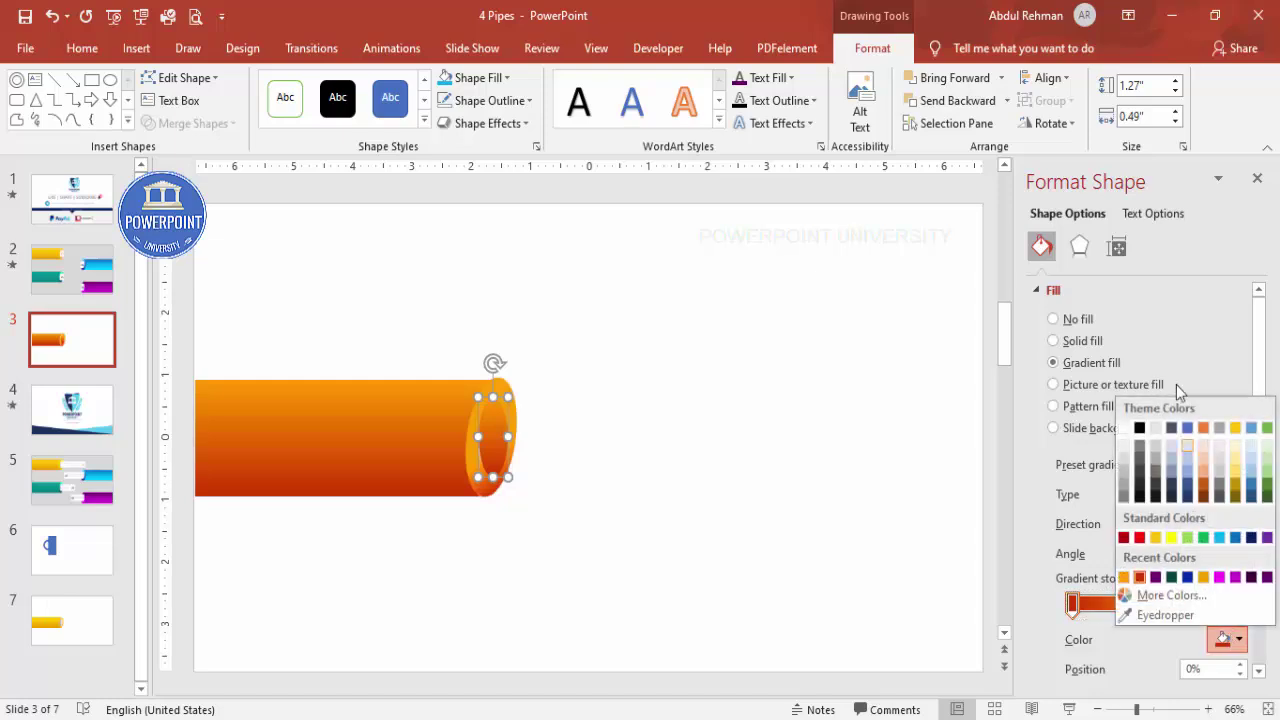
click(1142, 427)
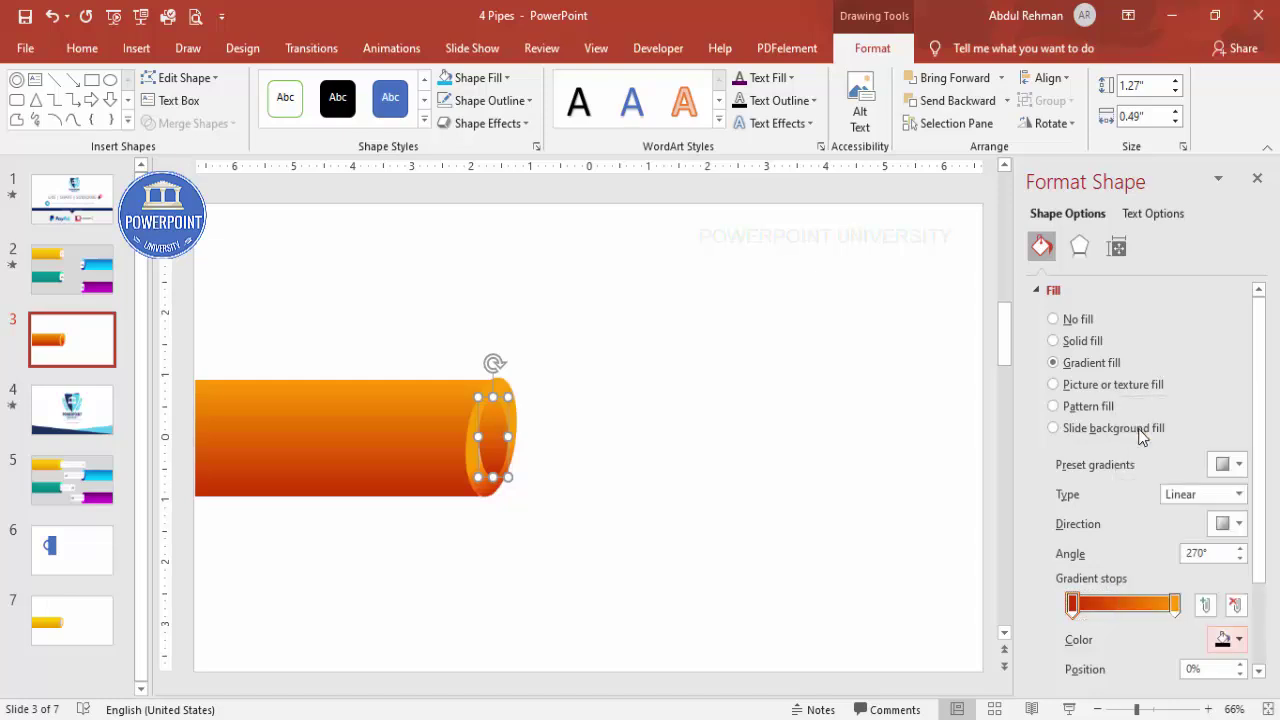
click(1221, 526)
click(1220, 565)
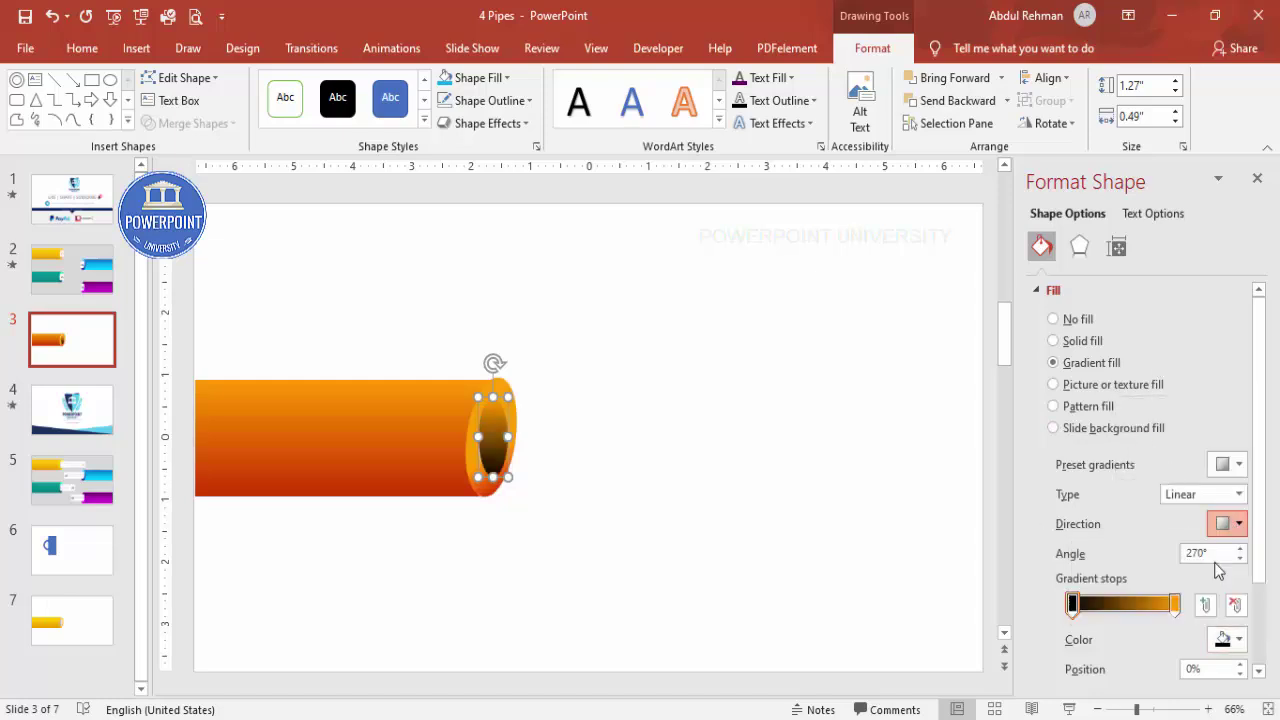
- Make the right stop white at 100% transparency and narrow the oval to 0.28 inches
click(1176, 603)
click(1228, 639)
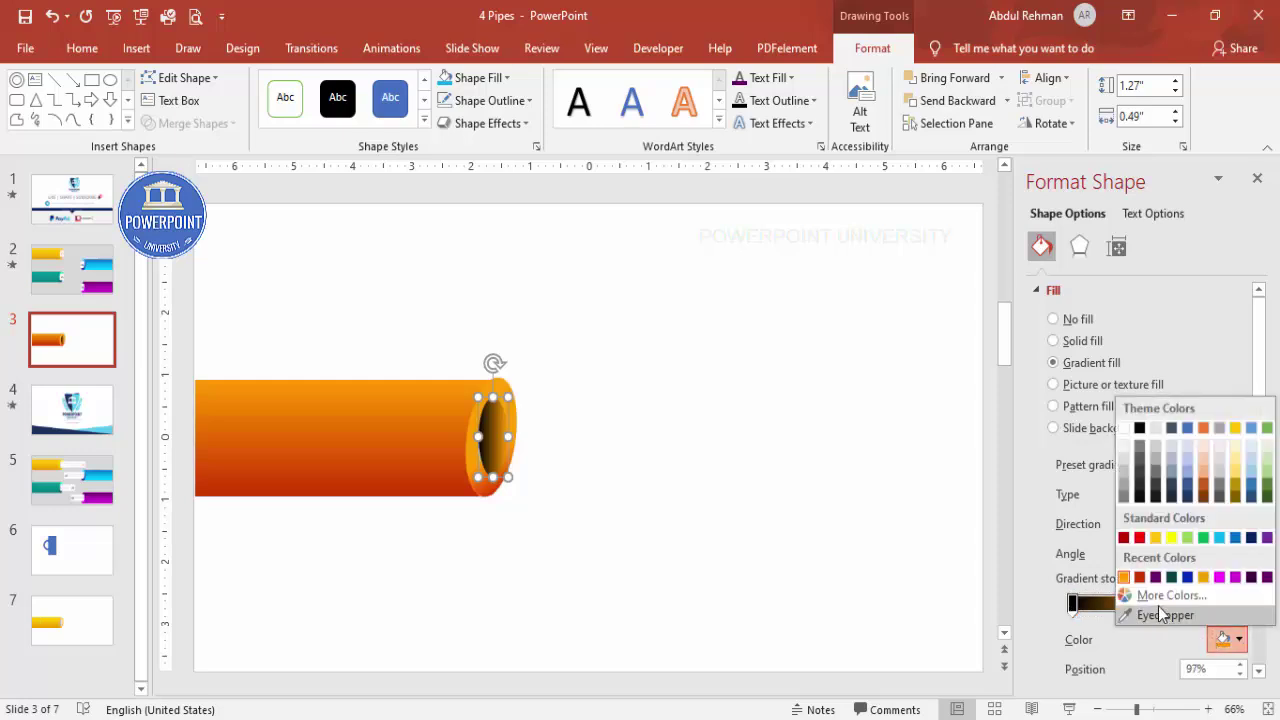
click(1128, 428)
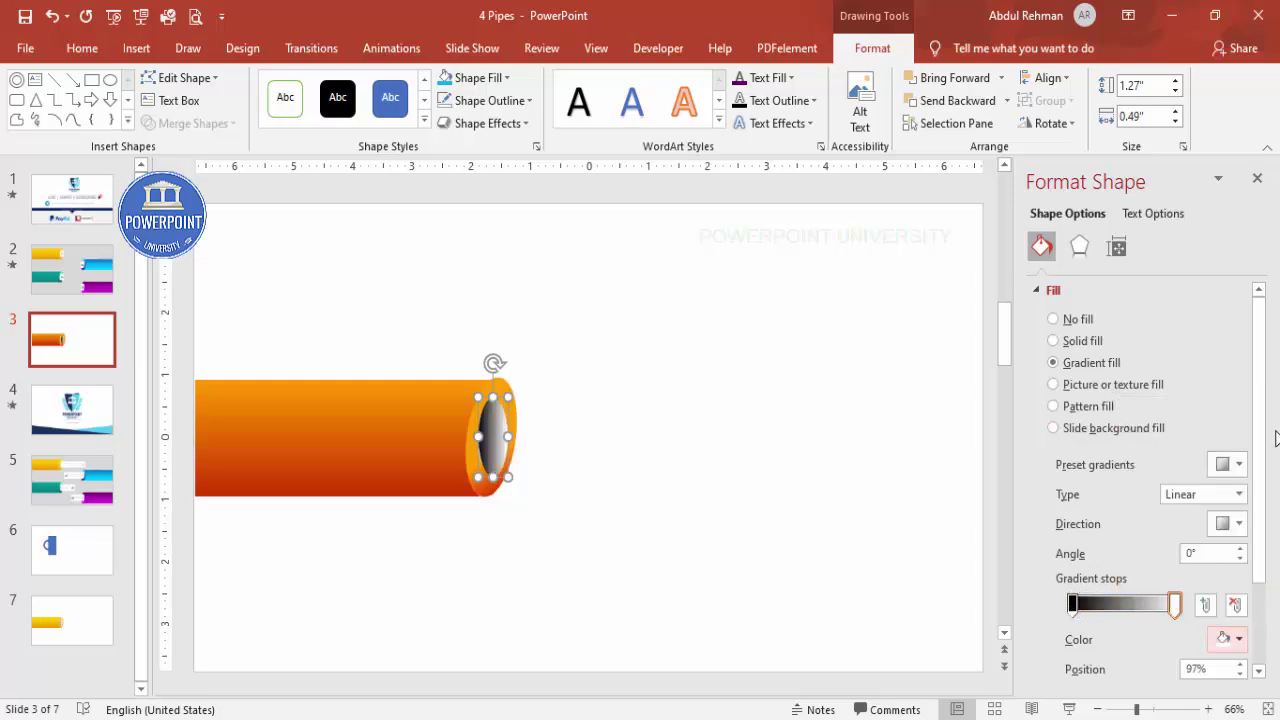
scroll(1165, 590, down, 3)
drag(1137, 590, 1200, 590)
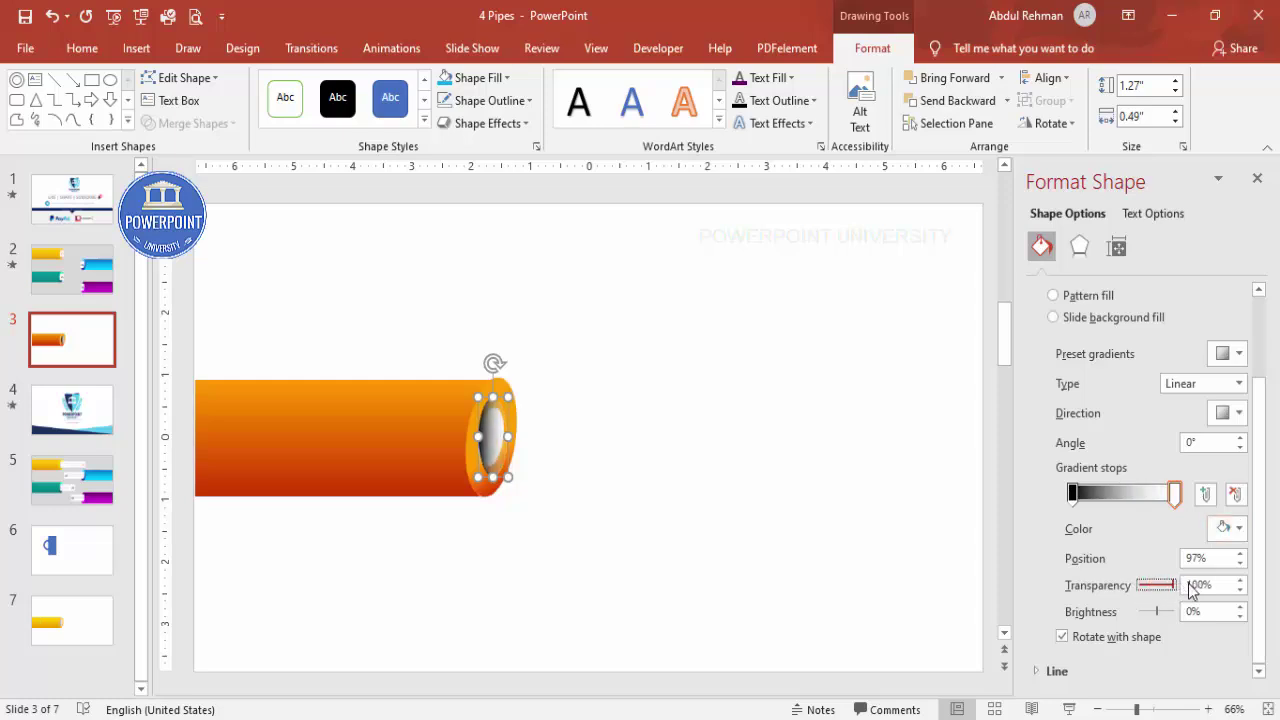
click(1165, 710)
drag(630, 437, 595, 437)
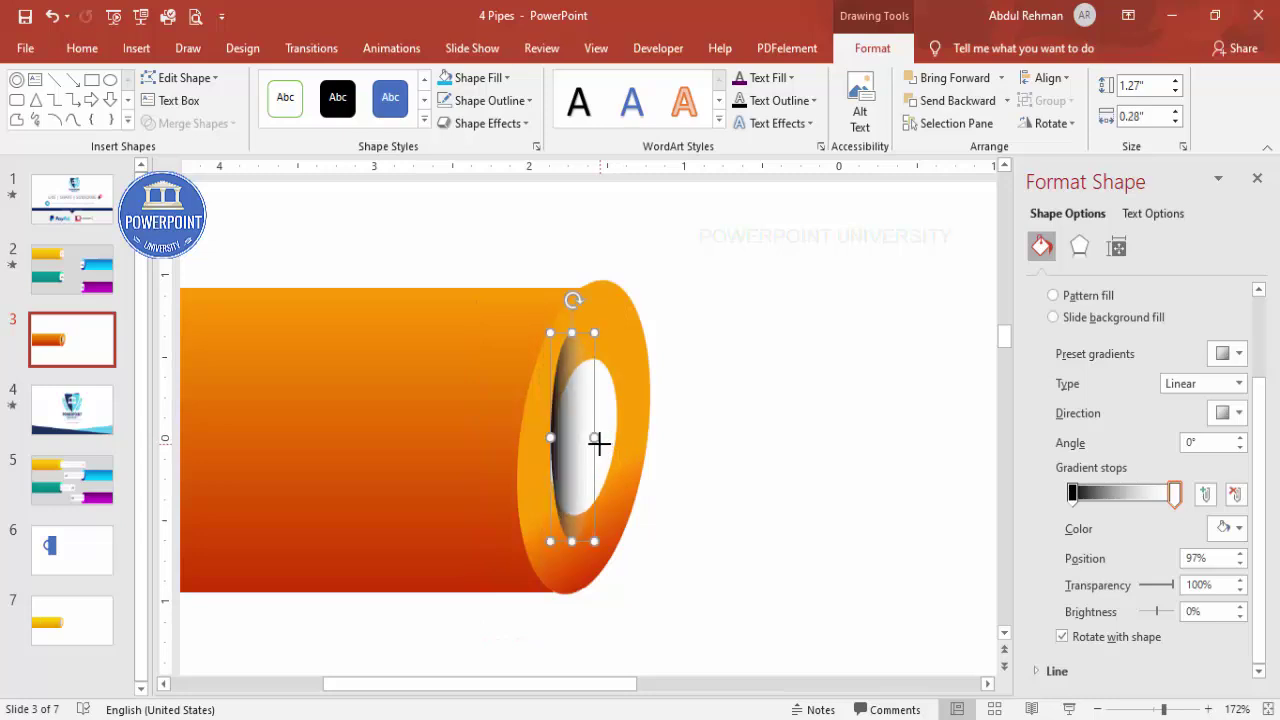
- Set the black stop to 20% transparency and fit the 0.89 × 0.29-inch oval inside the pipe's hole
click(1072, 493)
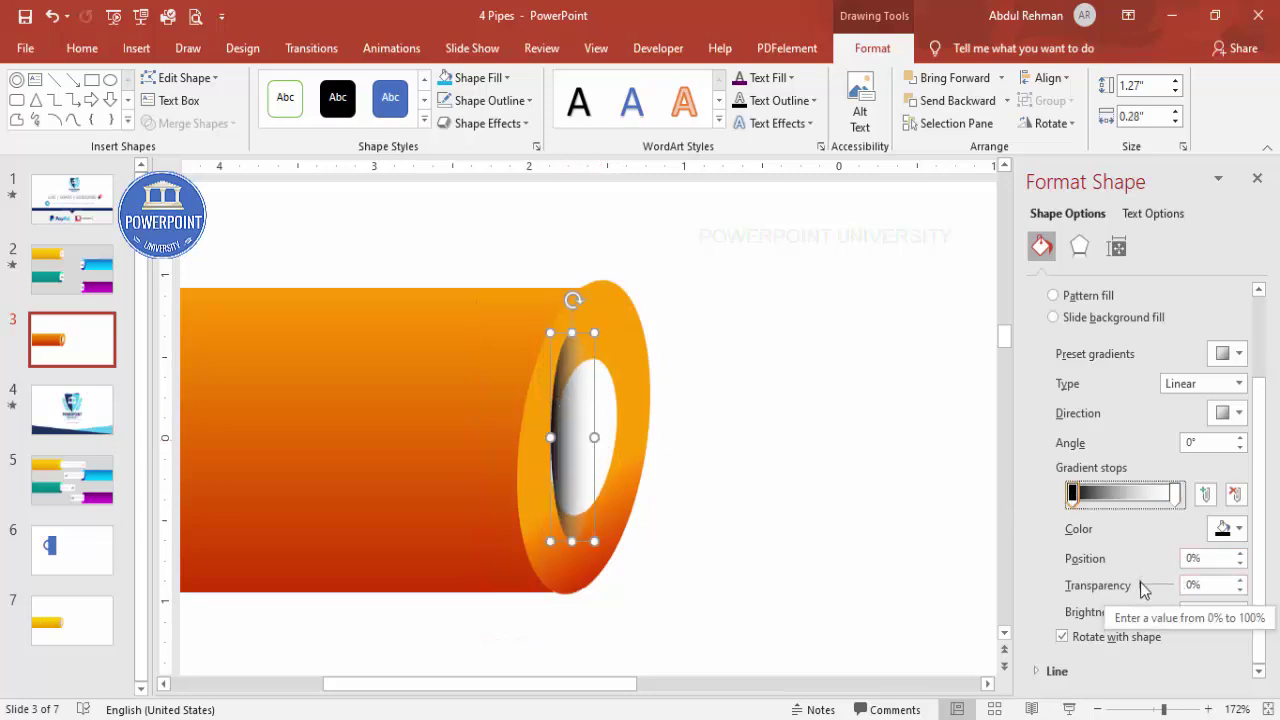
drag(1139, 584, 1145, 585)
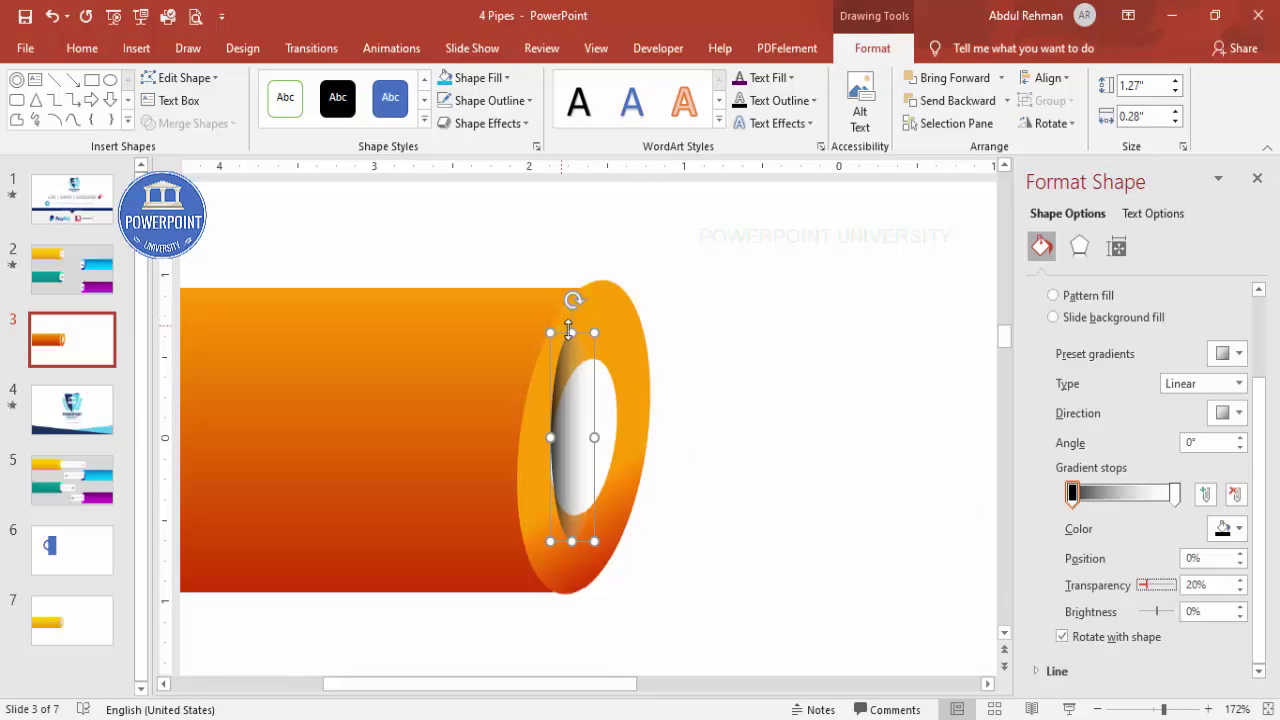
drag(594, 333, 600, 348)
mouse_move(603, 367)
mouse_down()
mouse_move(550, 541)
mouse_move(577, 513)
mouse_up()
drag(563, 412, 563, 418)
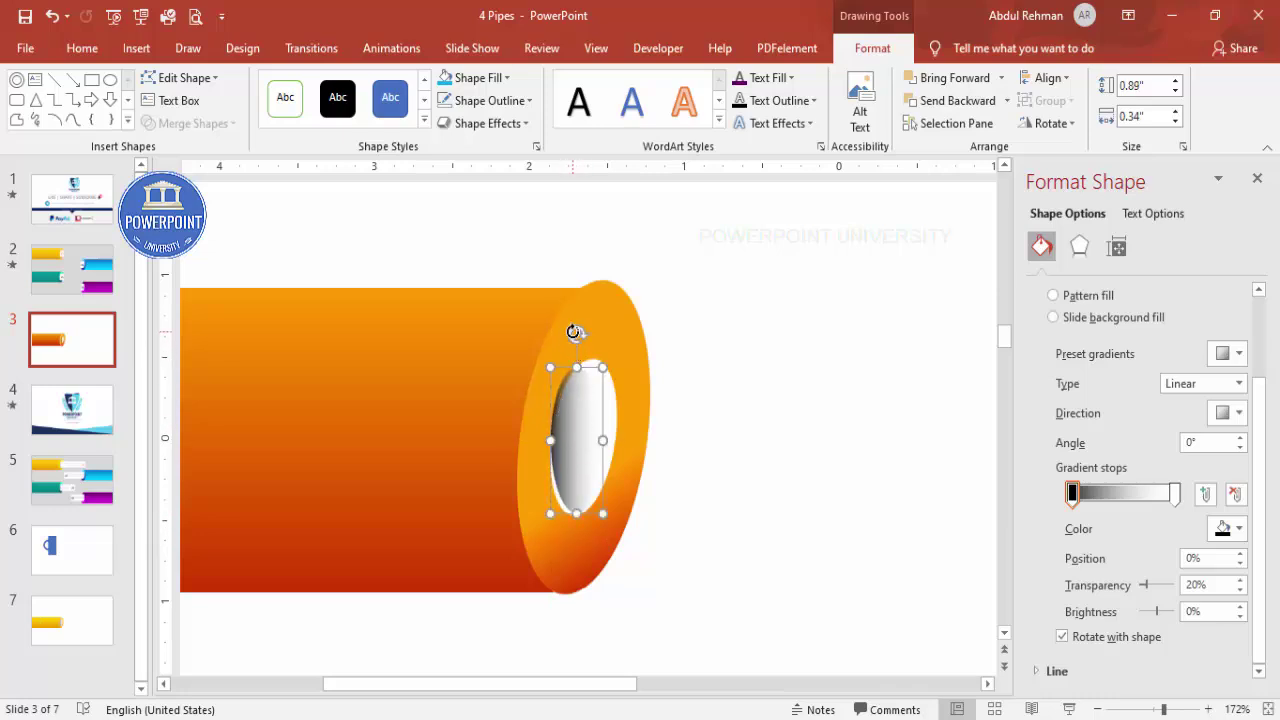
drag(575, 332, 580, 331)
mouse_move(577, 418)
mouse_down()
mouse_move(594, 443)
mouse_move(582, 421)
mouse_up()
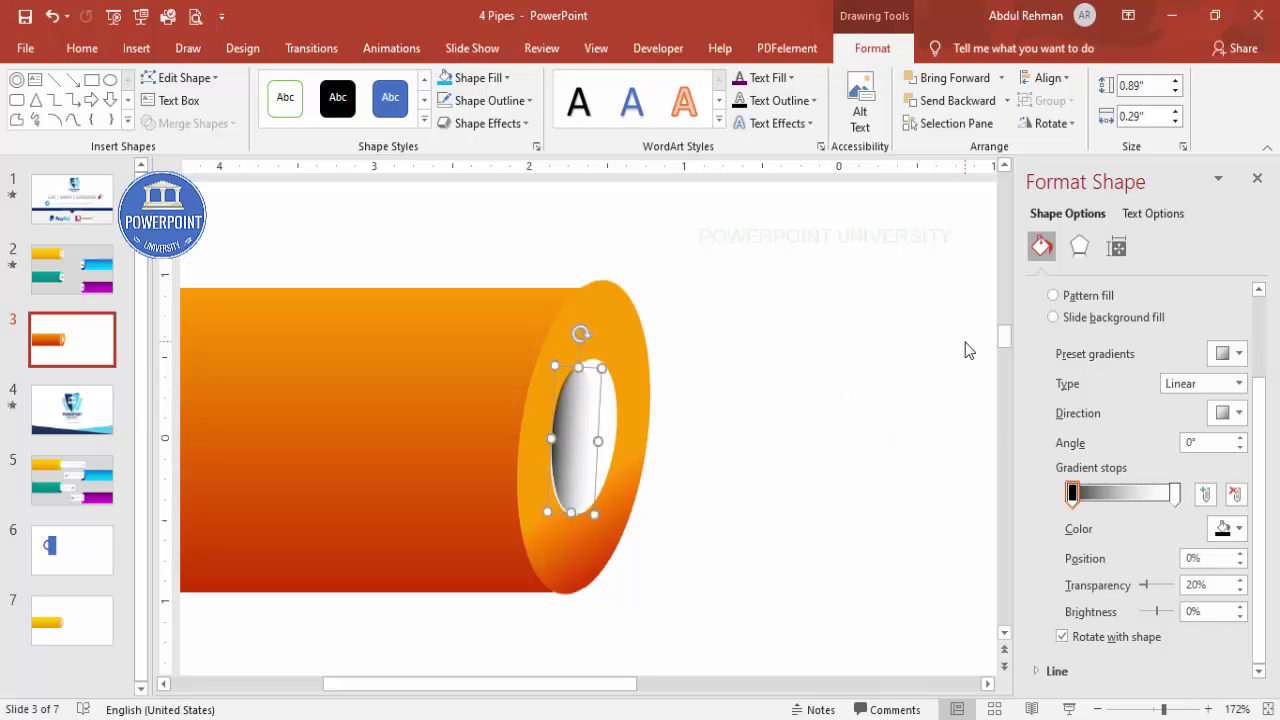
key(ctrl+Down)
key(ctrl+Down)
key(ctrl+Down)
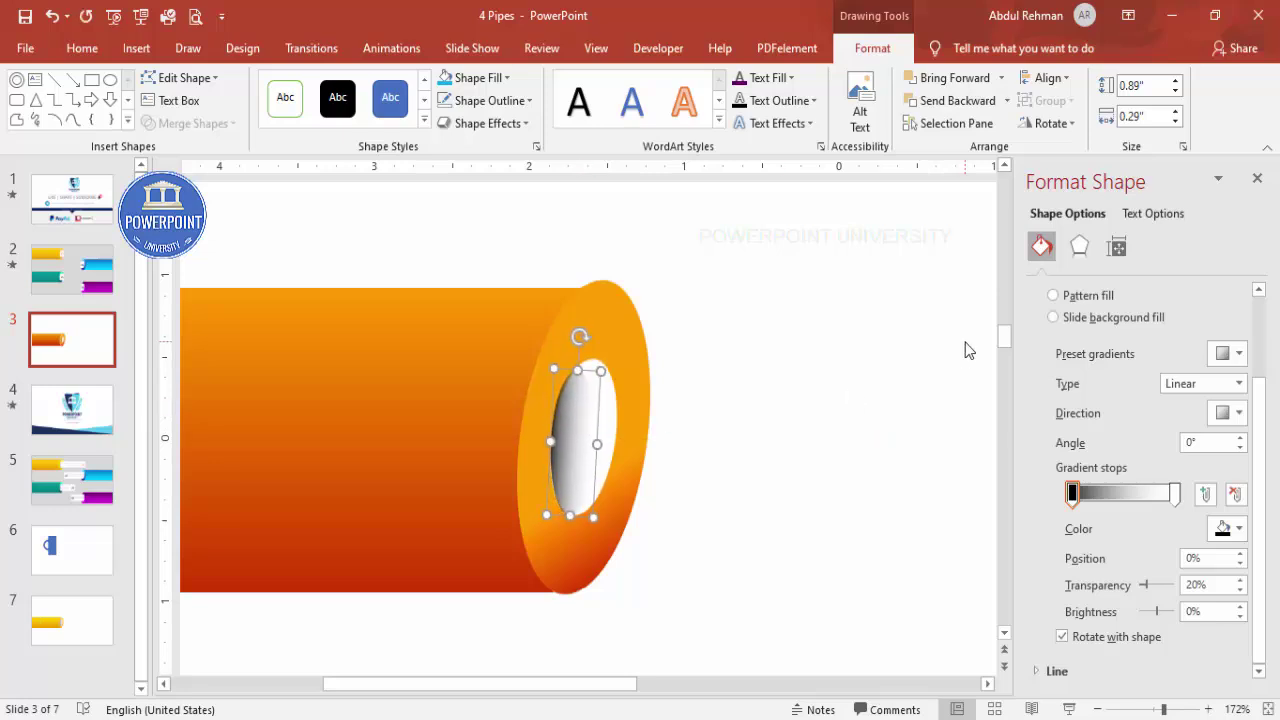
click(888, 432)
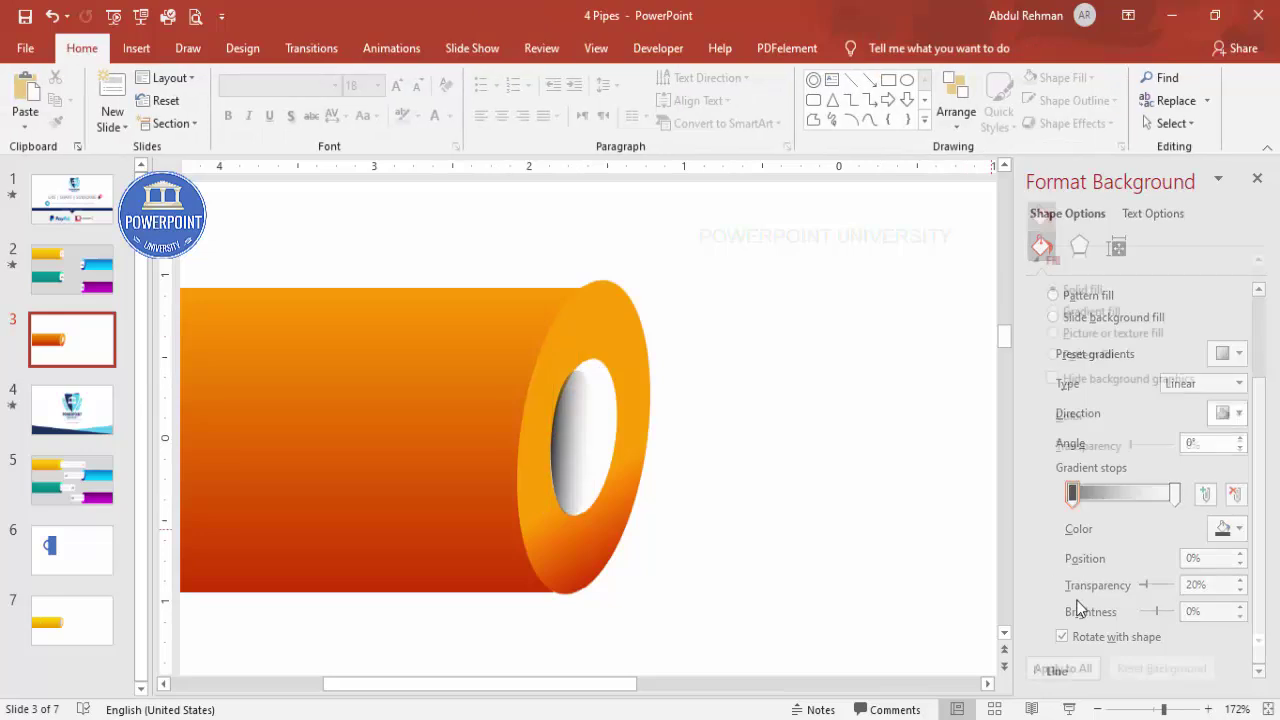
- Draw a rectangle across the pipe's open end
click(1238, 709)
click(708, 451)
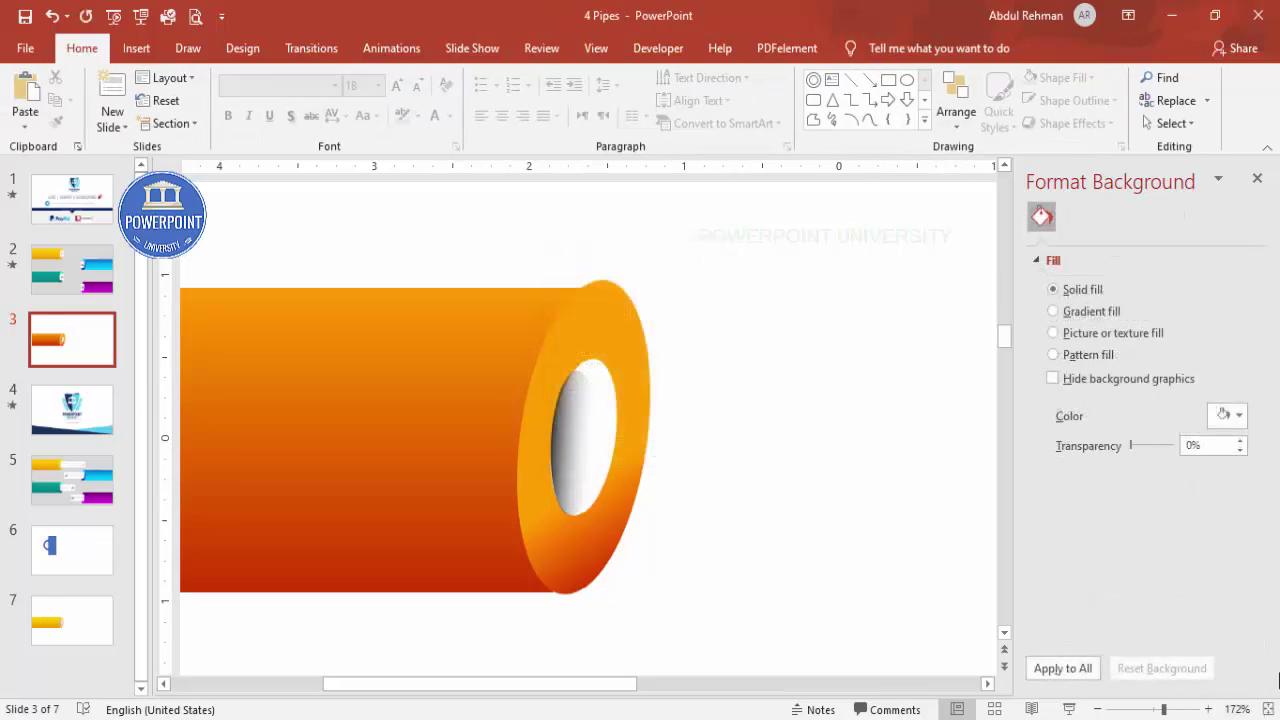
click(1267, 709)
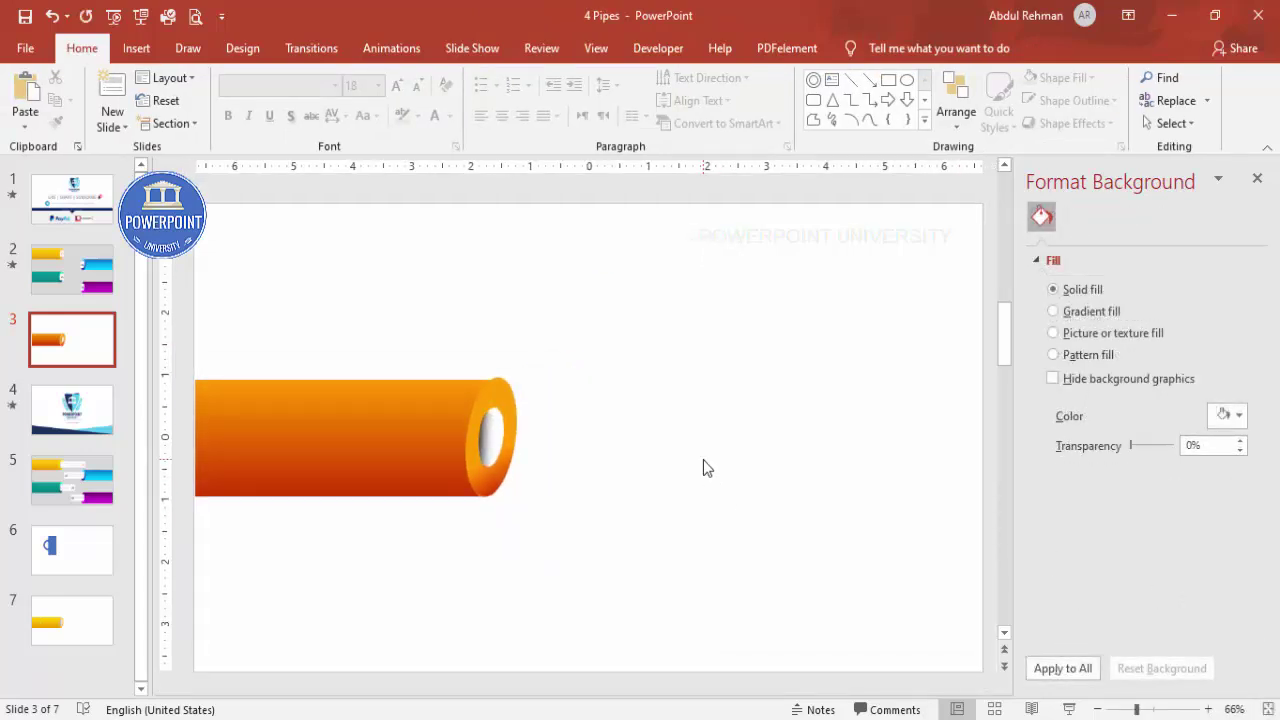
click(140, 50)
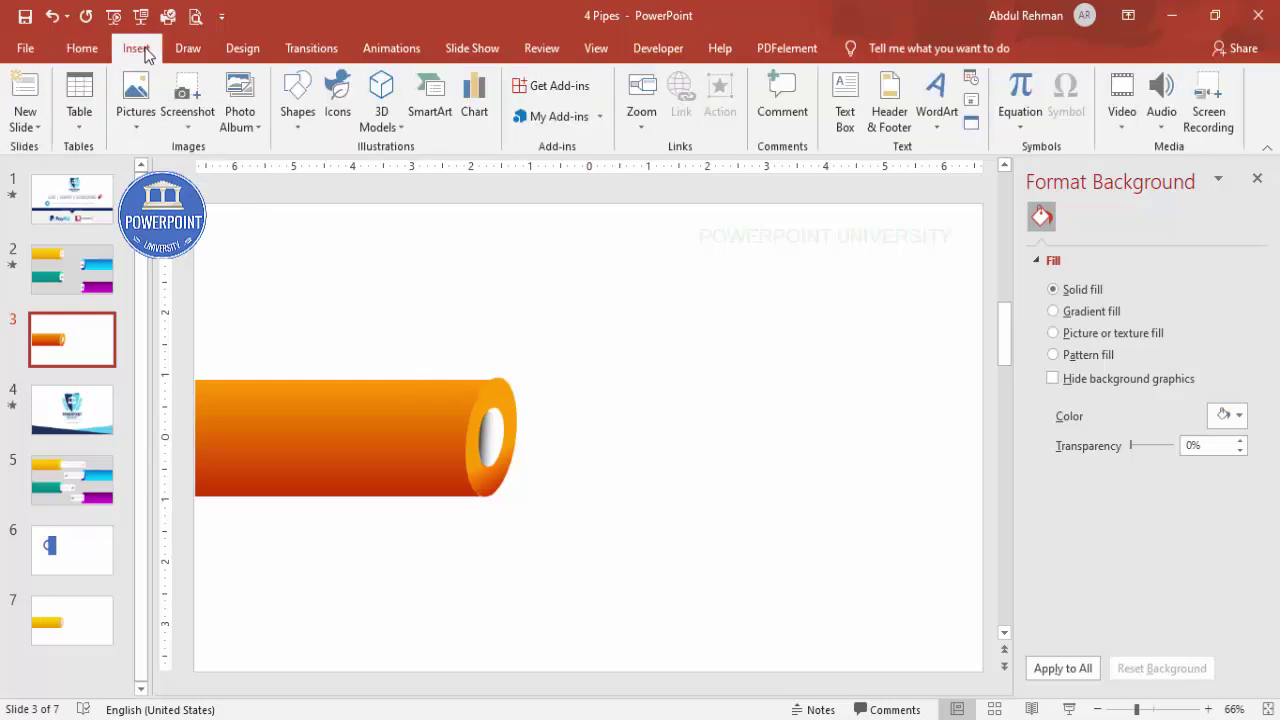
click(296, 118)
click(300, 280)
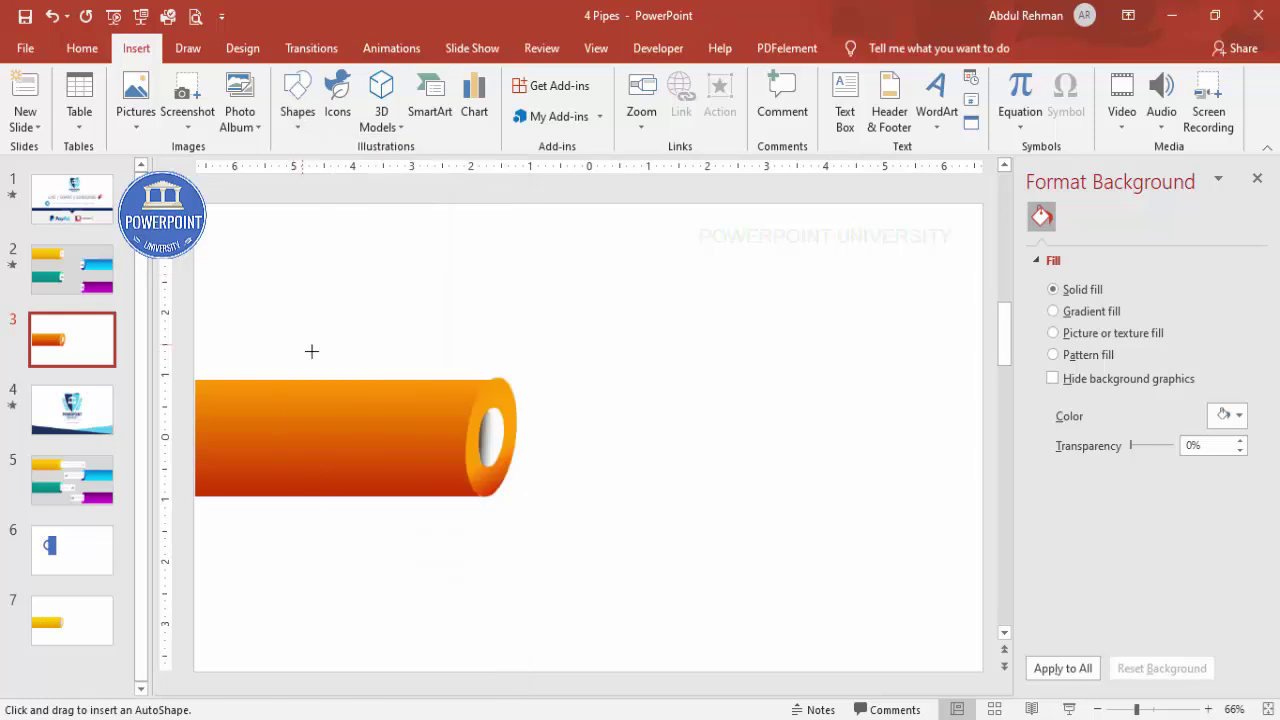
drag(321, 411, 652, 476)
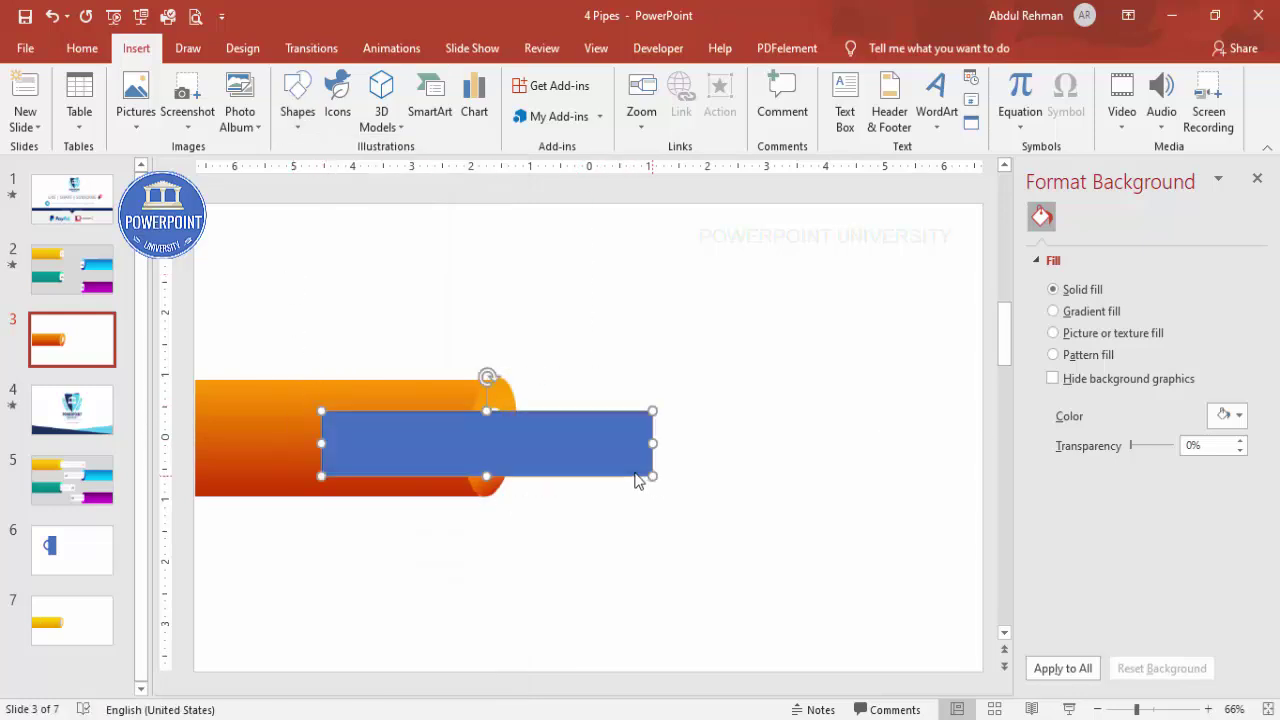
- Remove the rectangle's outline and fill it yellow
click(490, 100)
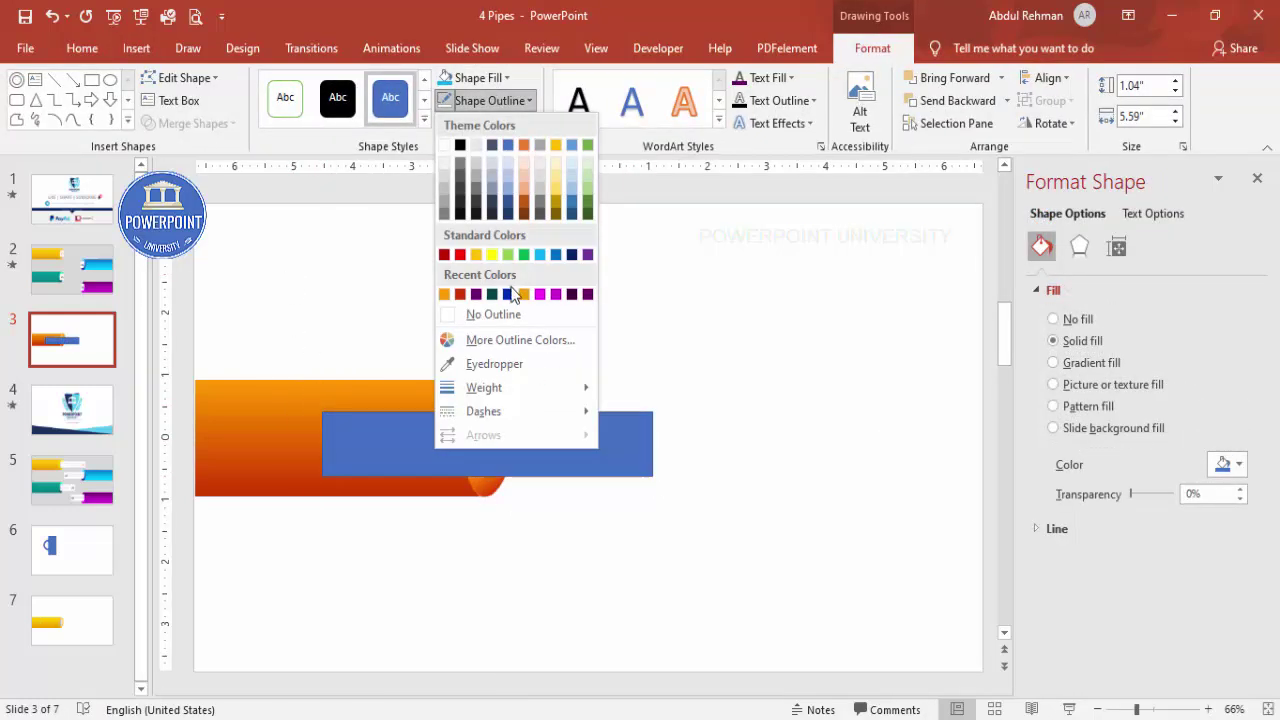
click(493, 314)
click(476, 78)
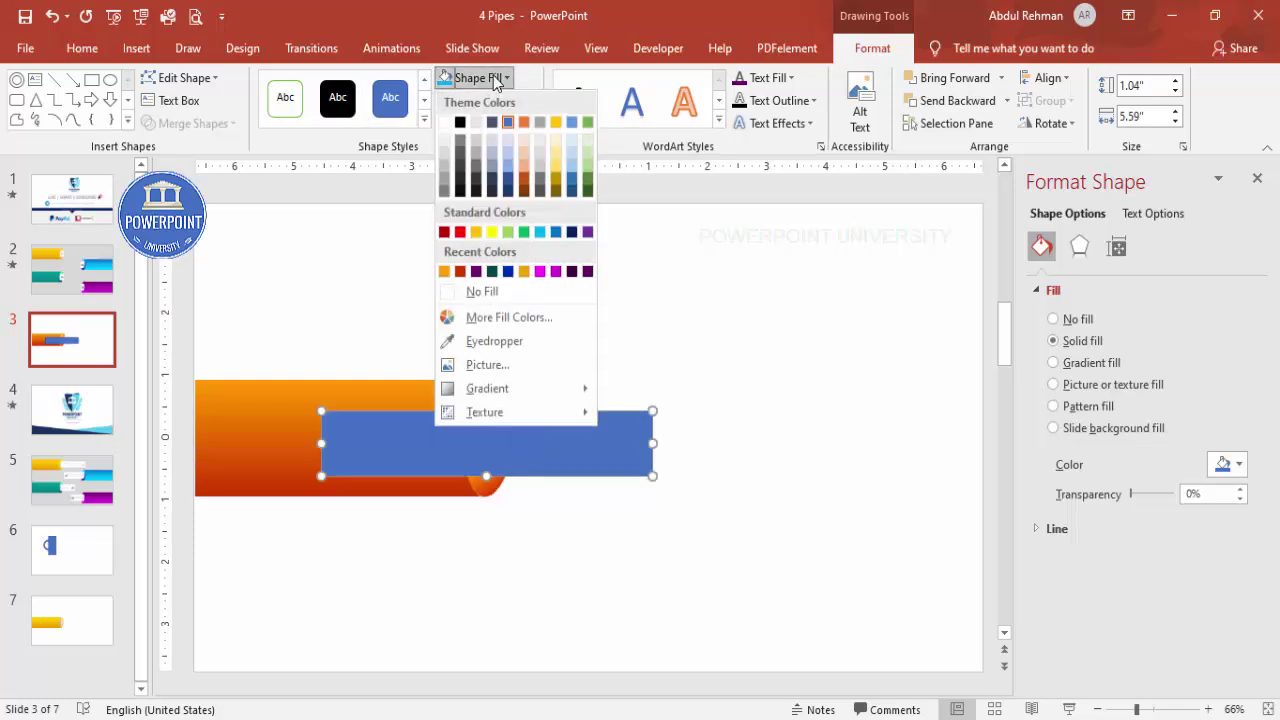
click(491, 234)
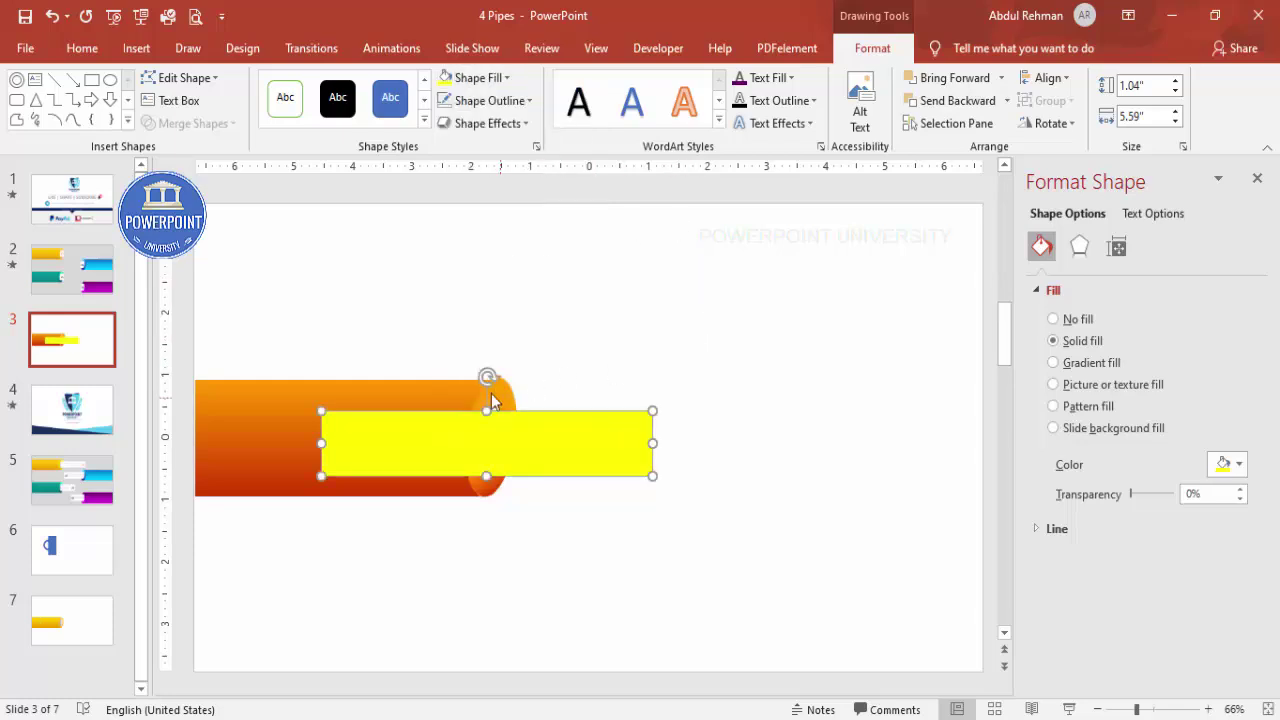
click(1158, 710)
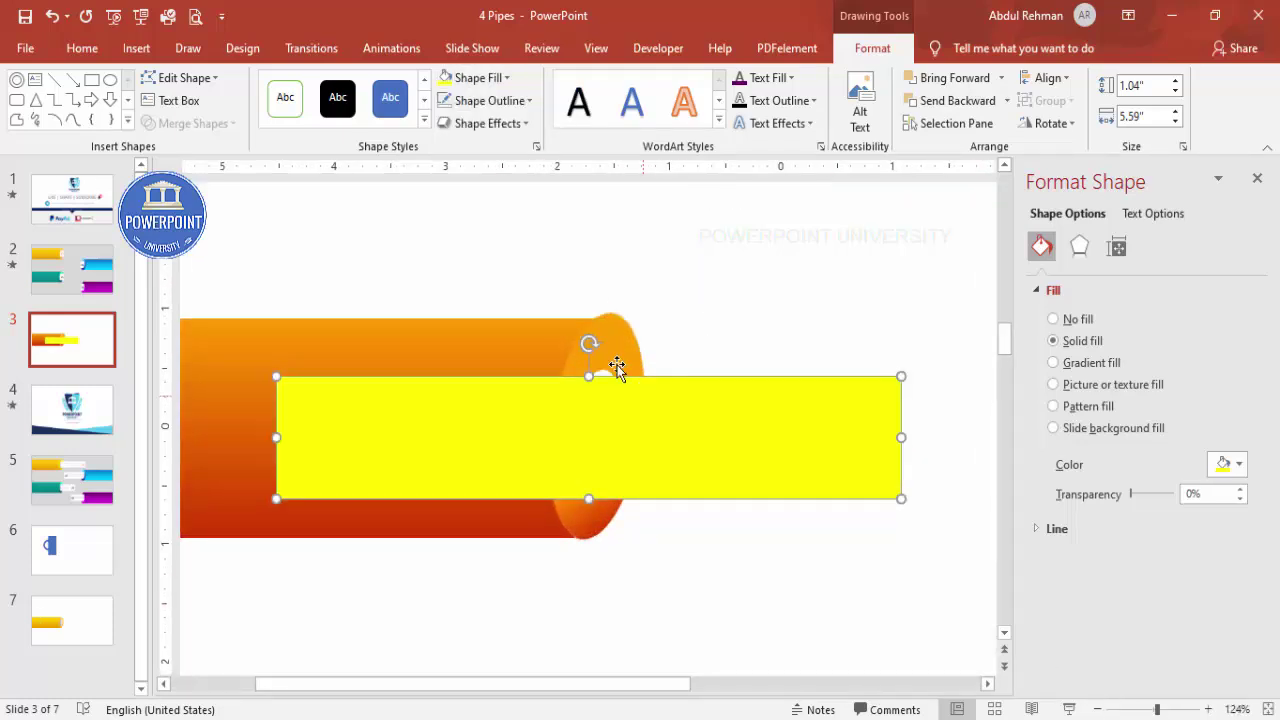
click(597, 322)
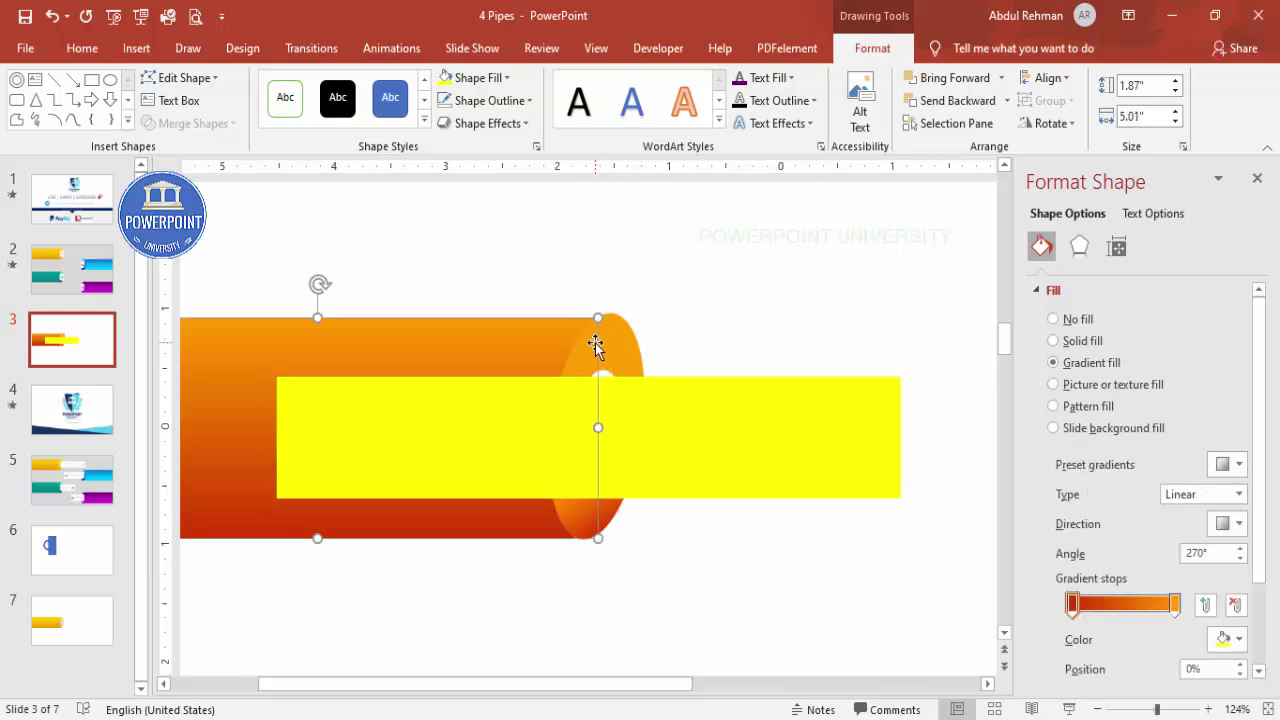
- Bring the pipe body and end cap in front of the yellow bar
shift+click(590, 352)
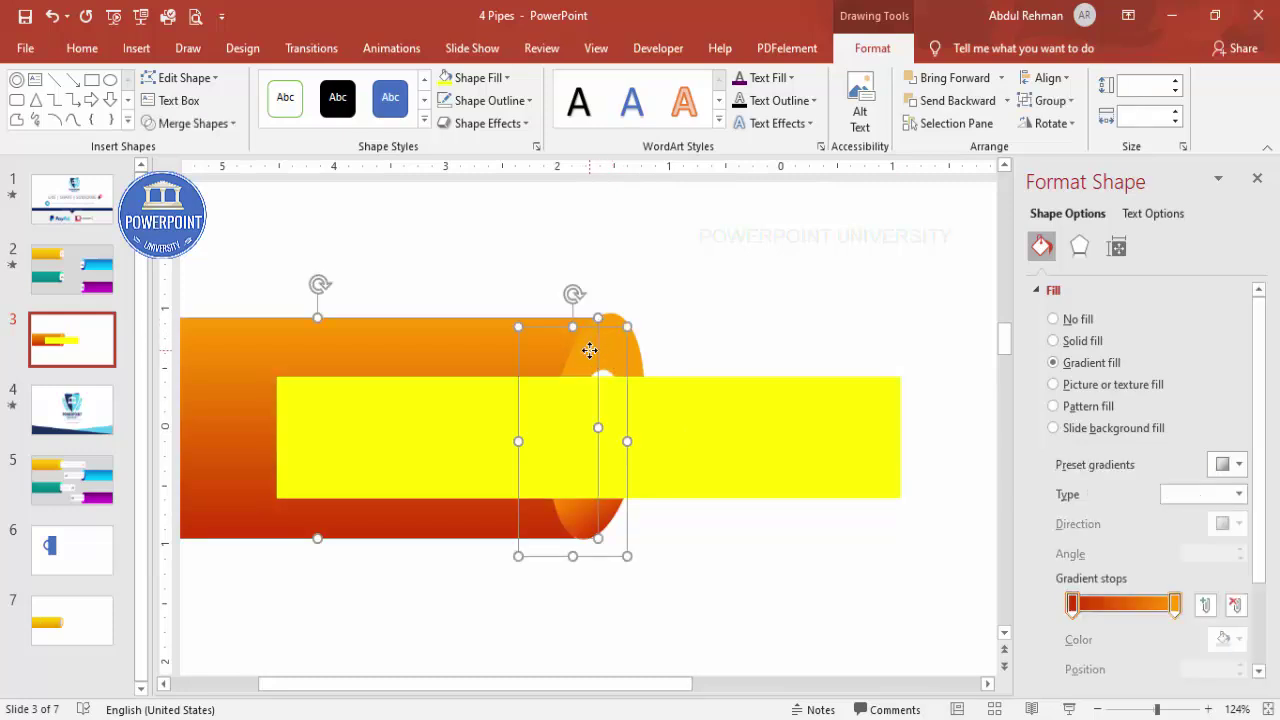
click(1001, 78)
click(983, 112)
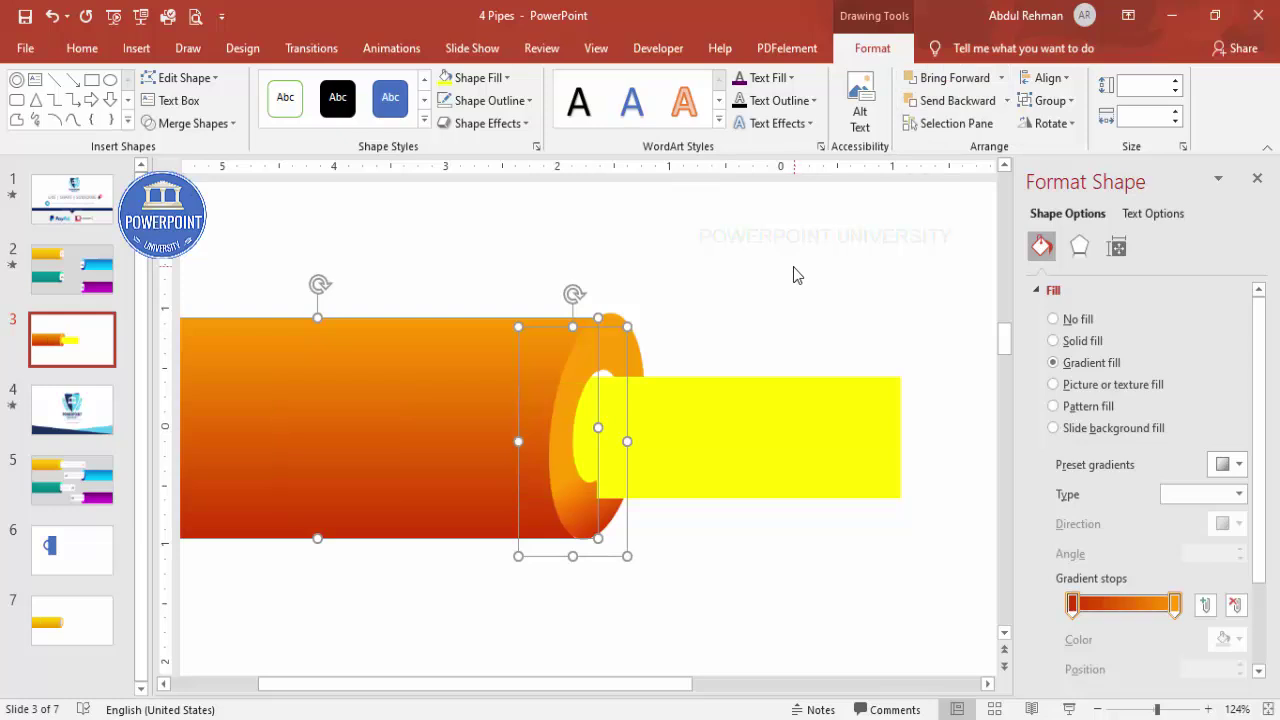
click(781, 297)
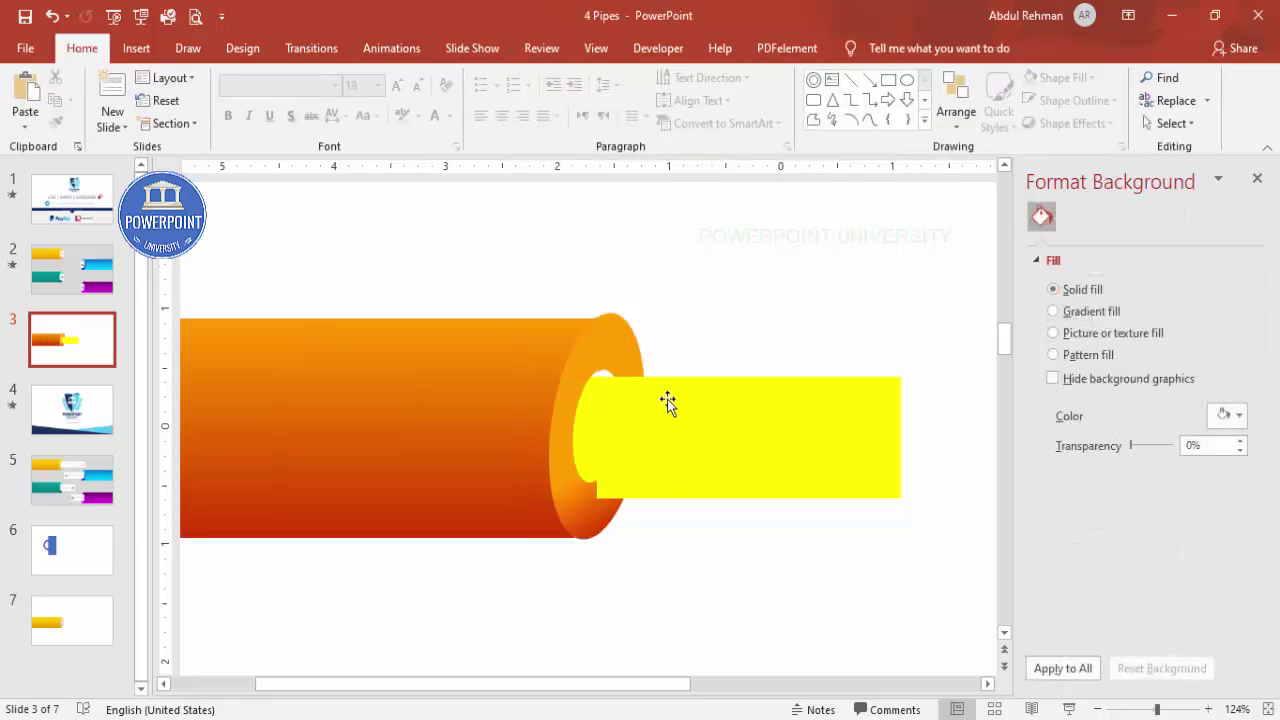
- Slim the yellow bar by raising its bottom edge and lowering its top edge
drag(690, 432, 690, 422)
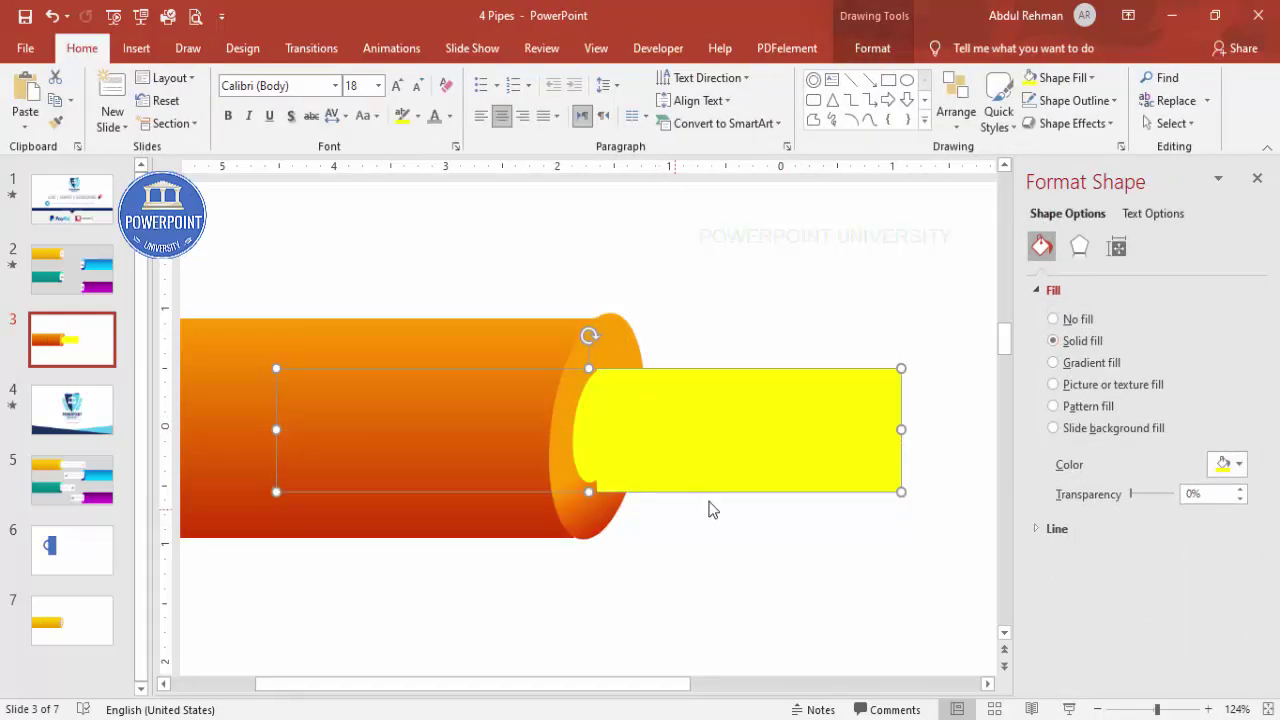
drag(589, 491, 589, 476)
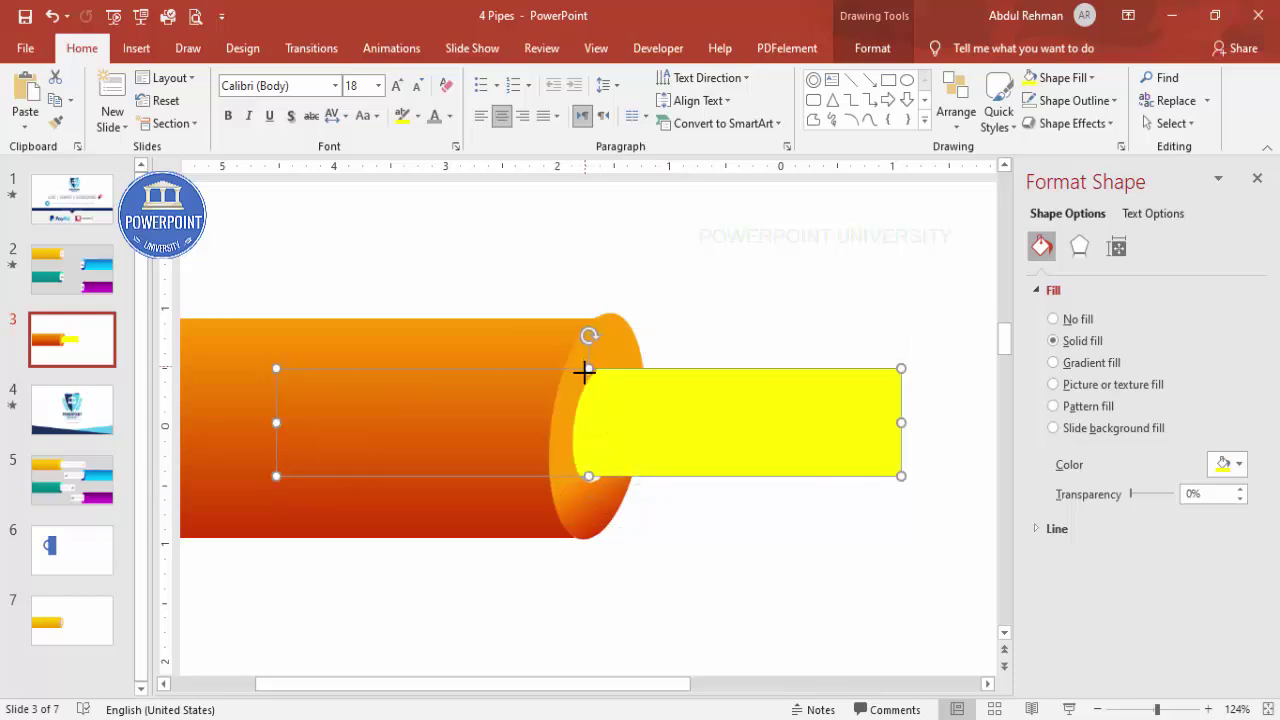
drag(584, 371, 584, 379)
drag(593, 620, 546, 292)
- Bring the dark inner oval in front of the yellow bar
mouse_move(669, 640)
mouse_down()
mouse_move(575, 406)
mouse_move(556, 308)
mouse_up()
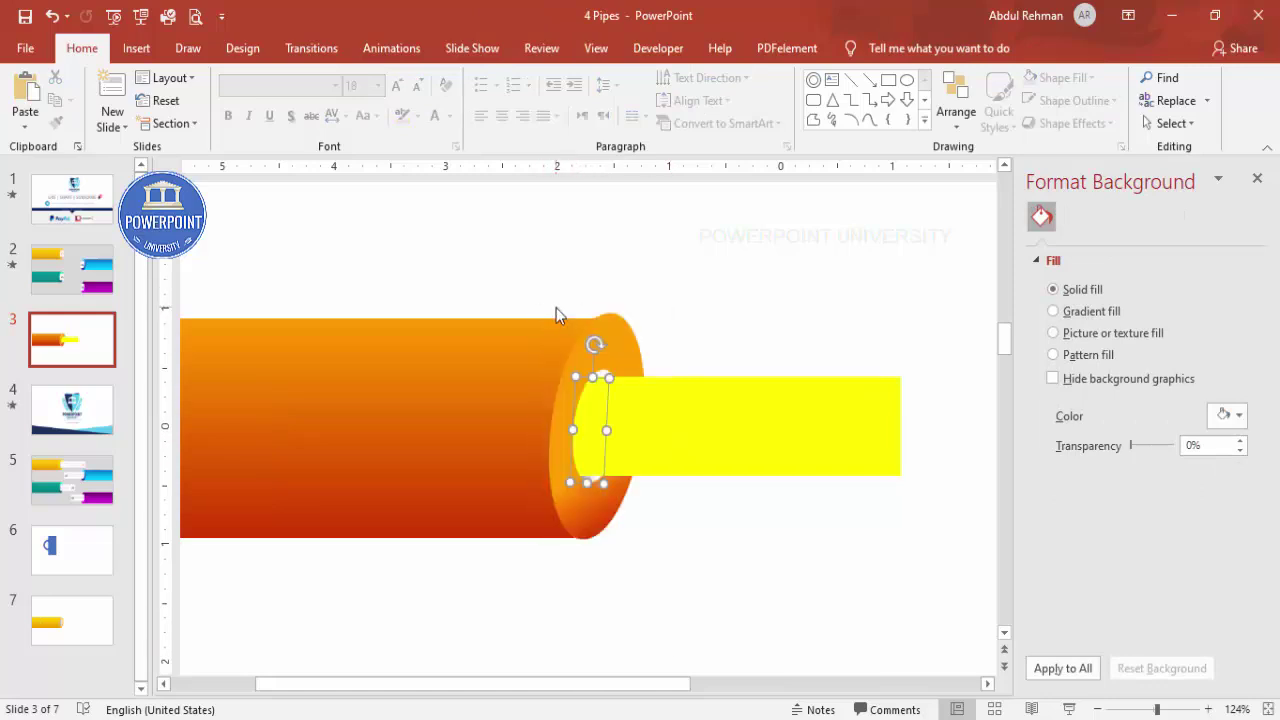
click(864, 50)
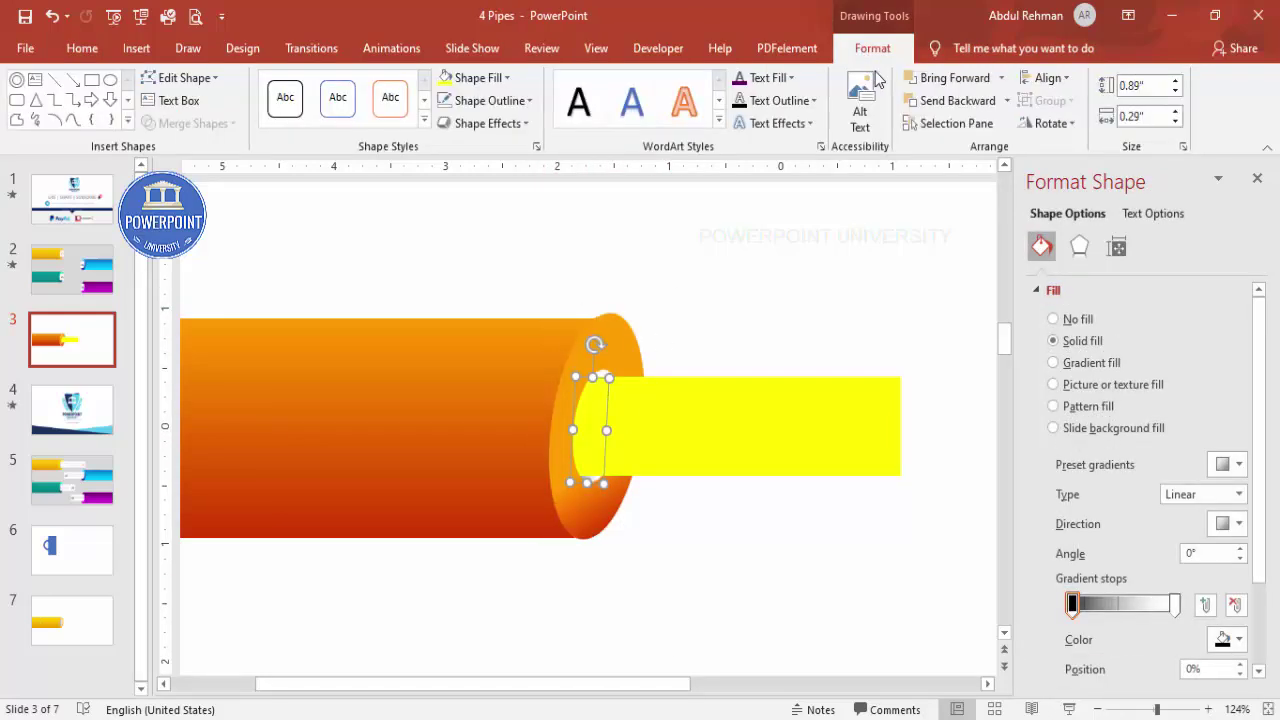
click(948, 80)
click(711, 357)
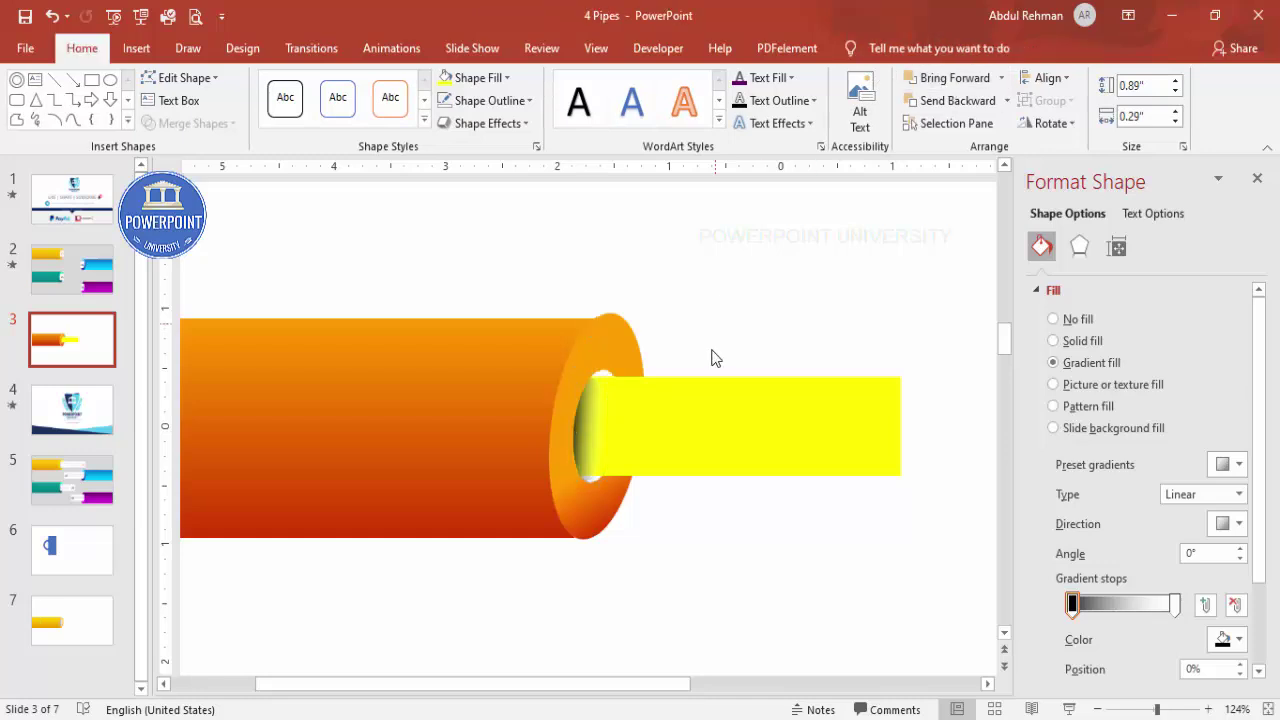
- Adjust the yellow bar's position against the pipe with arrow keys and zoom back out
click(766, 443)
key(Left)
key(Left)
key(Left)
key(Left)
key(Left)
key(Left)
key(Left)
key(Left)
key(Left)
key(Left)
key(Left)
key(Left)
key(Left)
key(Left)
key(Left)
key(Left)
key(Left)
key(Left)
key(Left)
key(Left)
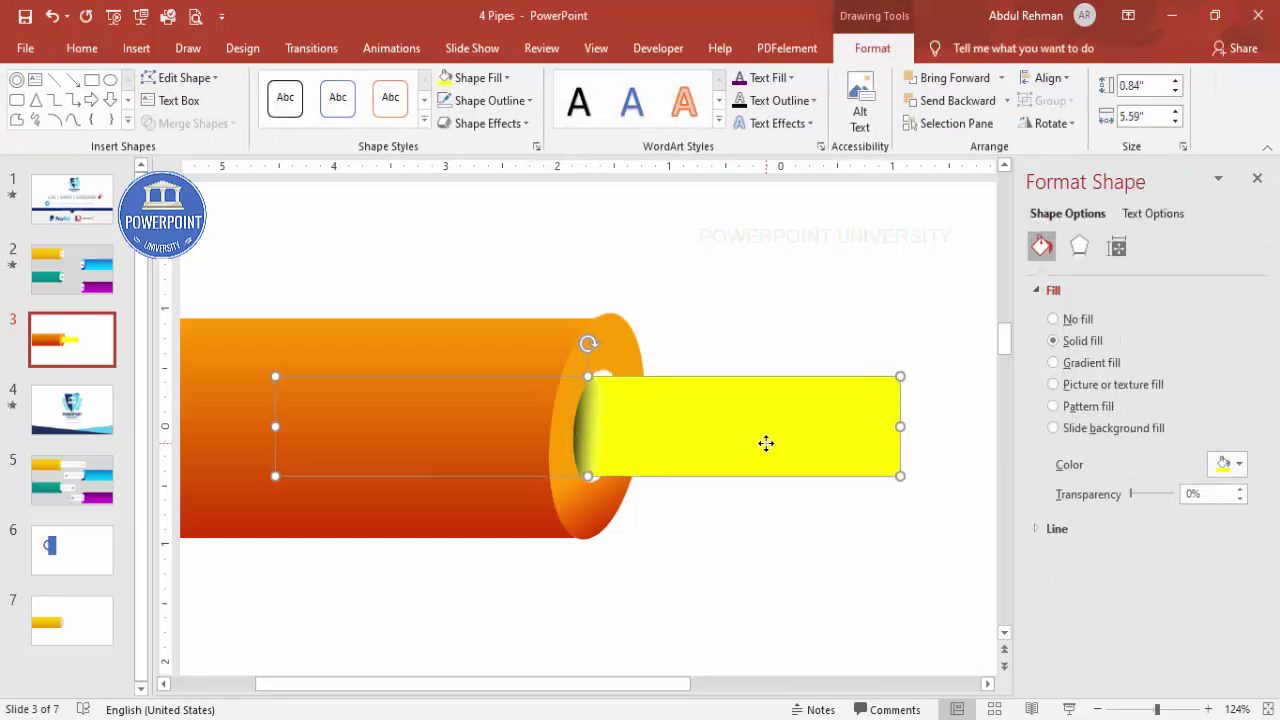
key(Left)
key(Left)
key(Left)
key(Left)
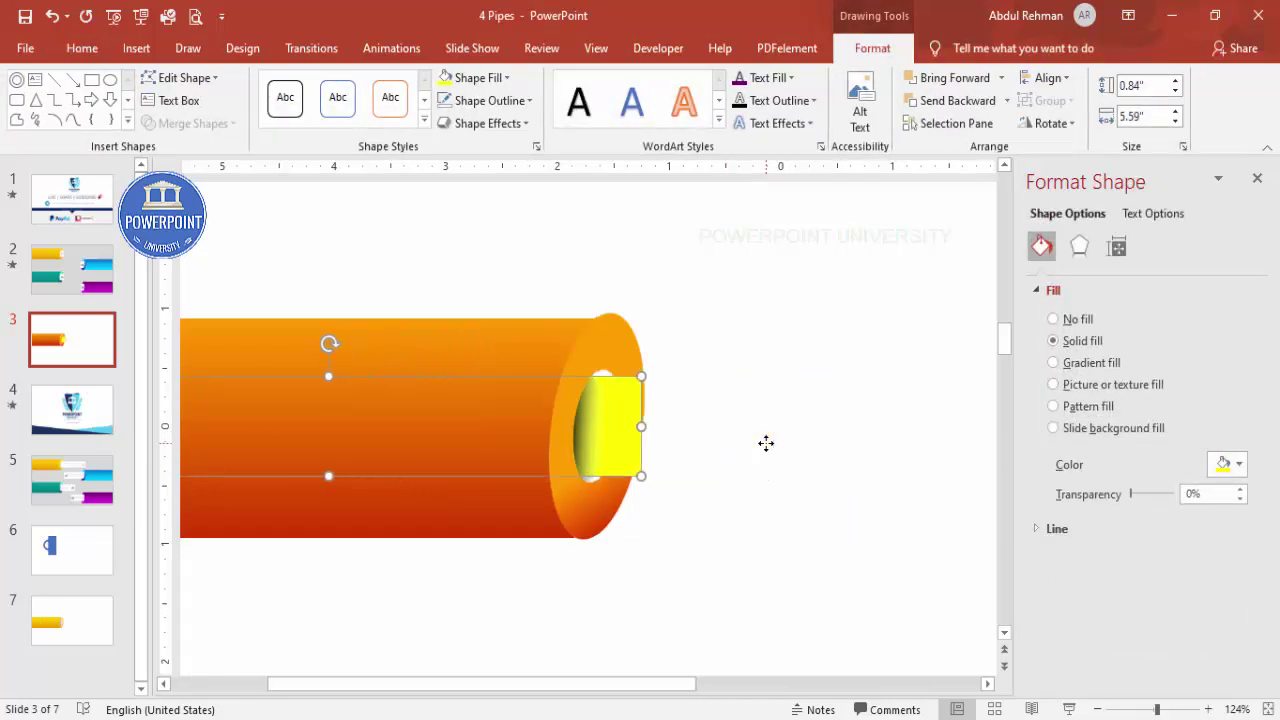
key(Right)
key(Right)
key(Right)
key(Right)
key(Right)
key(Right)
key(Right)
key(Right)
key(Right)
key(Right)
key(Right)
key(Right)
key(Right)
key(Right)
key(Right)
key(Right)
key(Right)
key(Right)
key(Right)
key(Right)
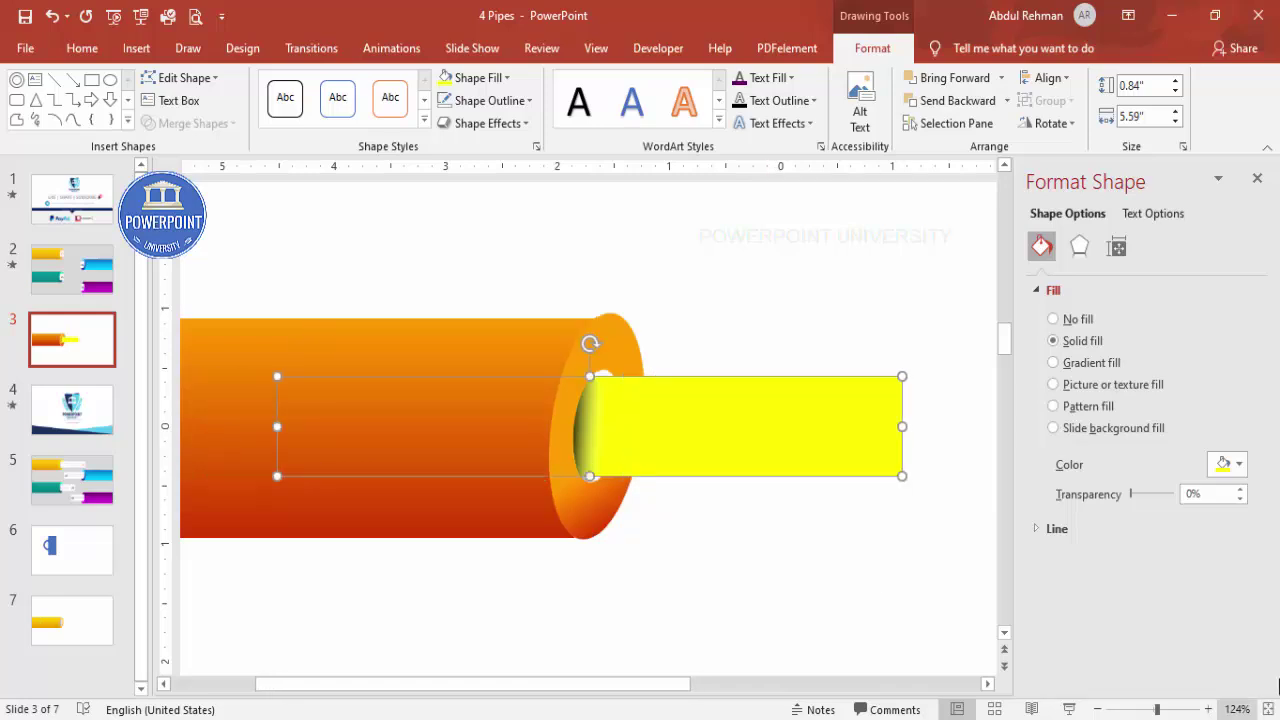
click(1261, 709)
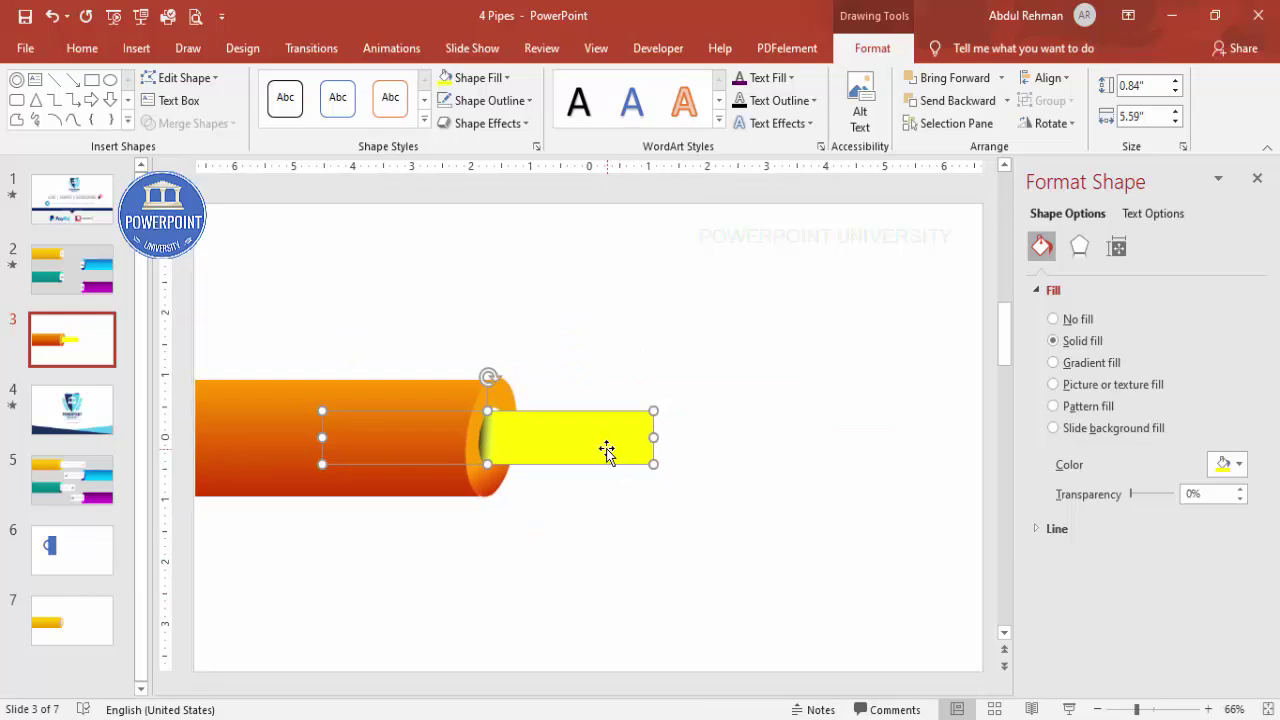
drag(607, 451, 652, 302)
- Add a text box with the '01' label on the yellow bar
click(643, 386)
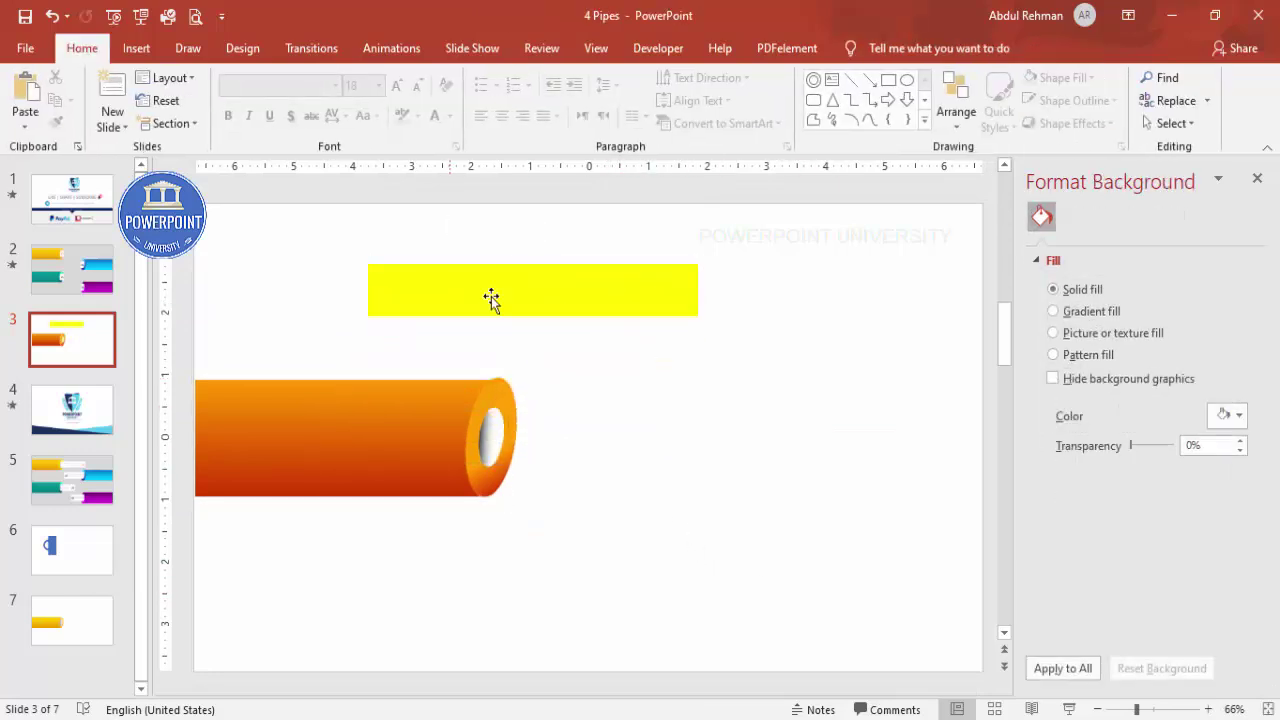
click(484, 305)
click(686, 363)
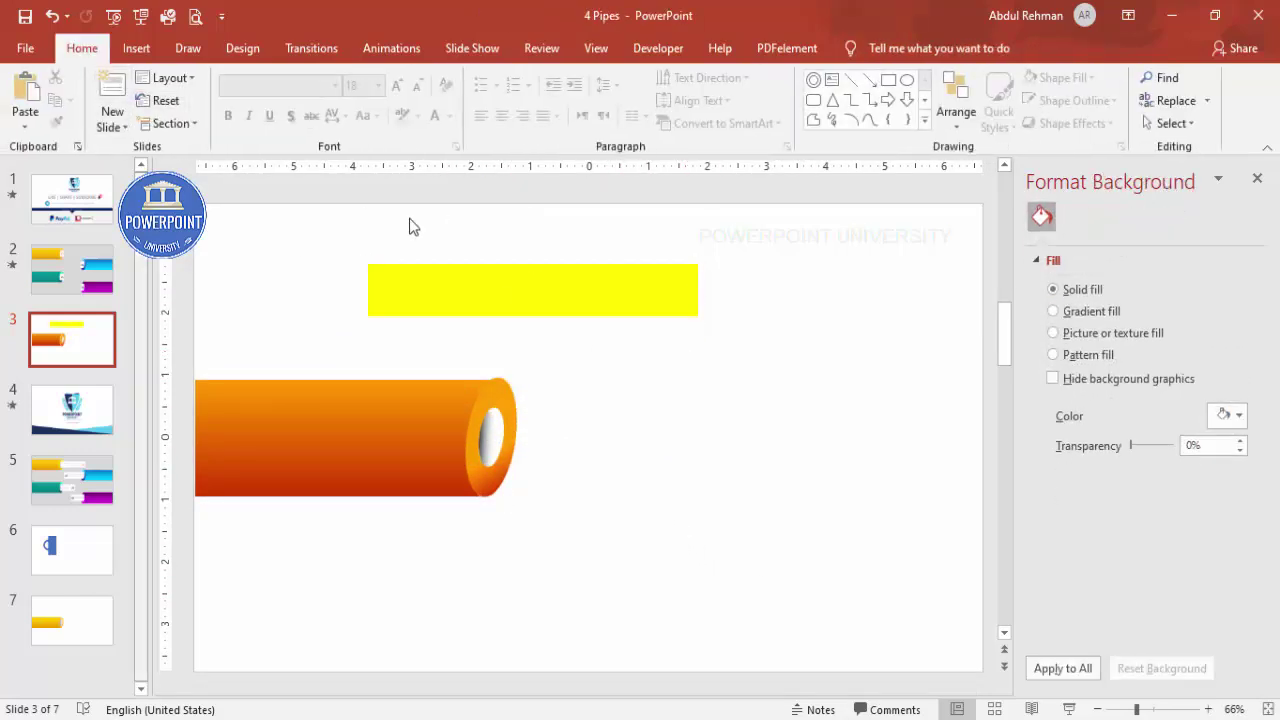
click(136, 48)
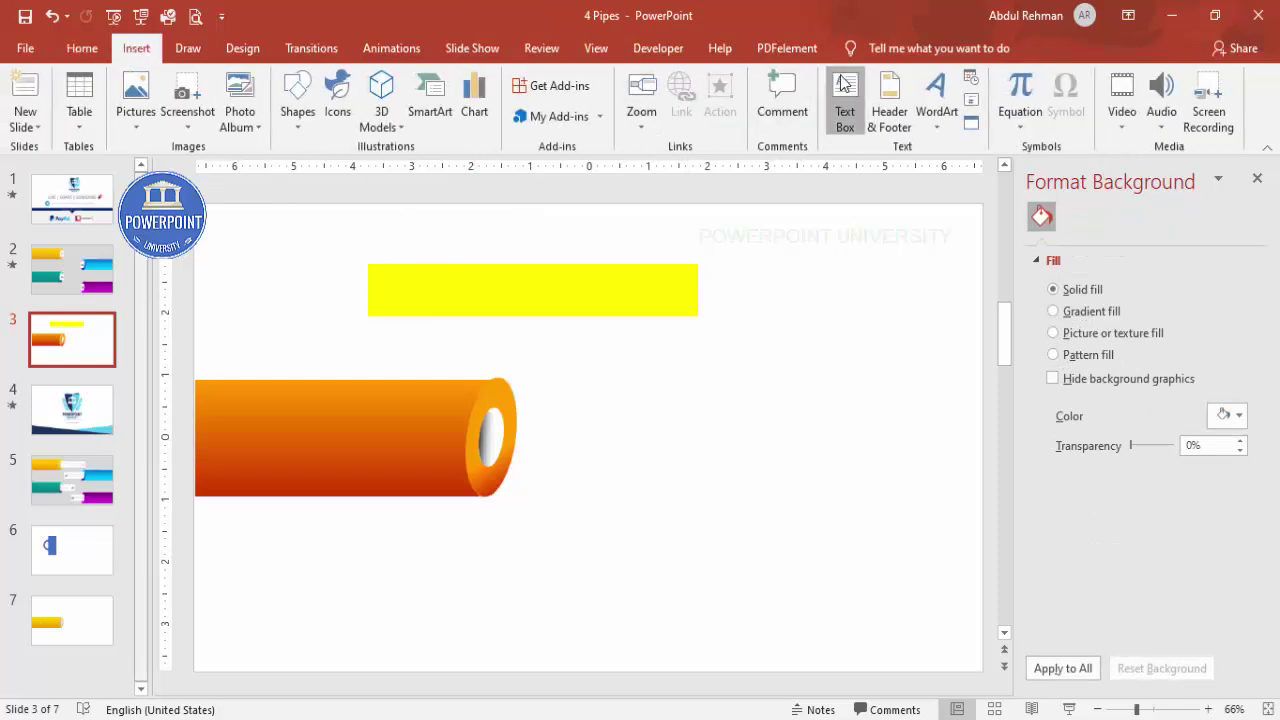
click(845, 102)
drag(638, 278, 714, 323)
text(01)
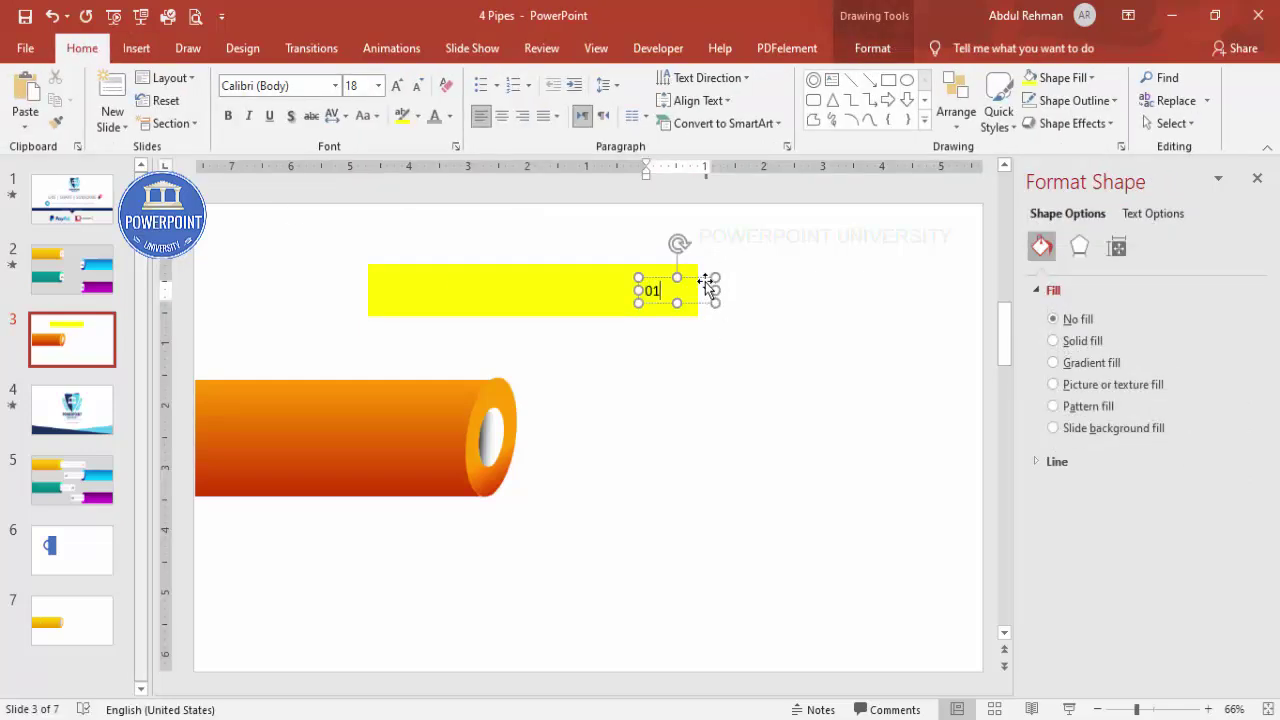
click(700, 273)
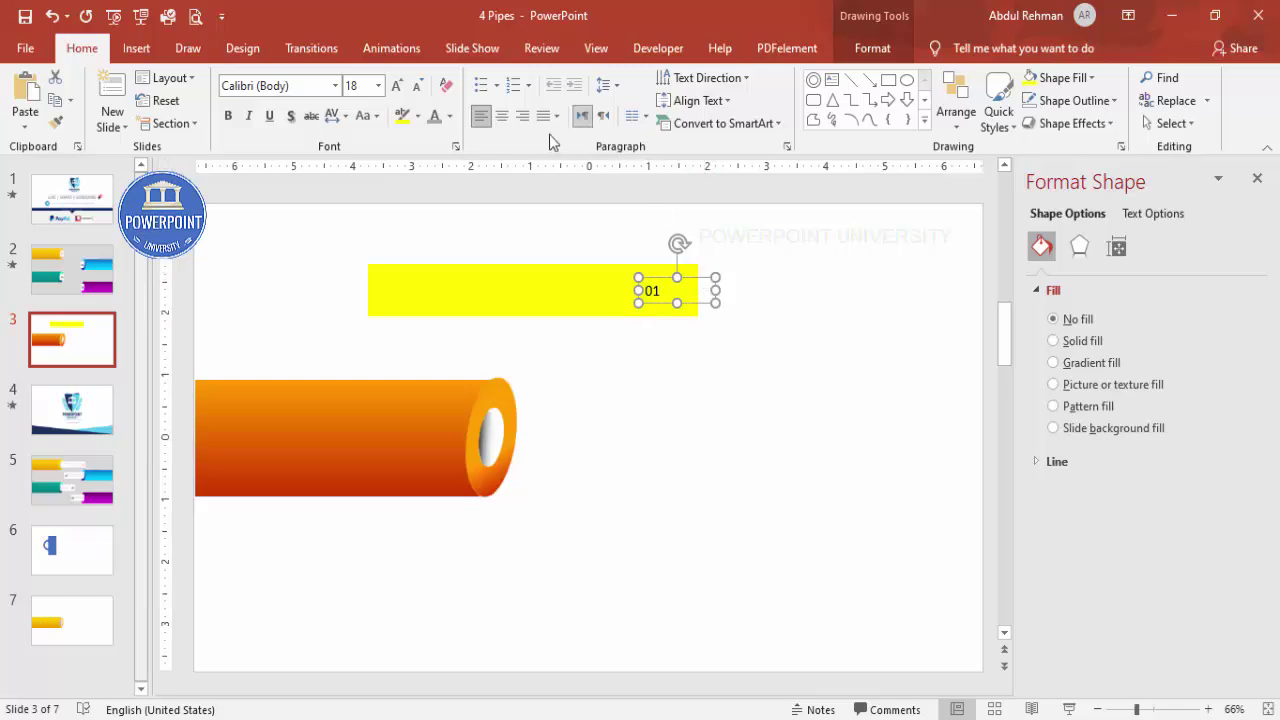
- Make the 01 label bold, right-aligned and larger, positioned on the yellow bar
click(522, 115)
click(228, 115)
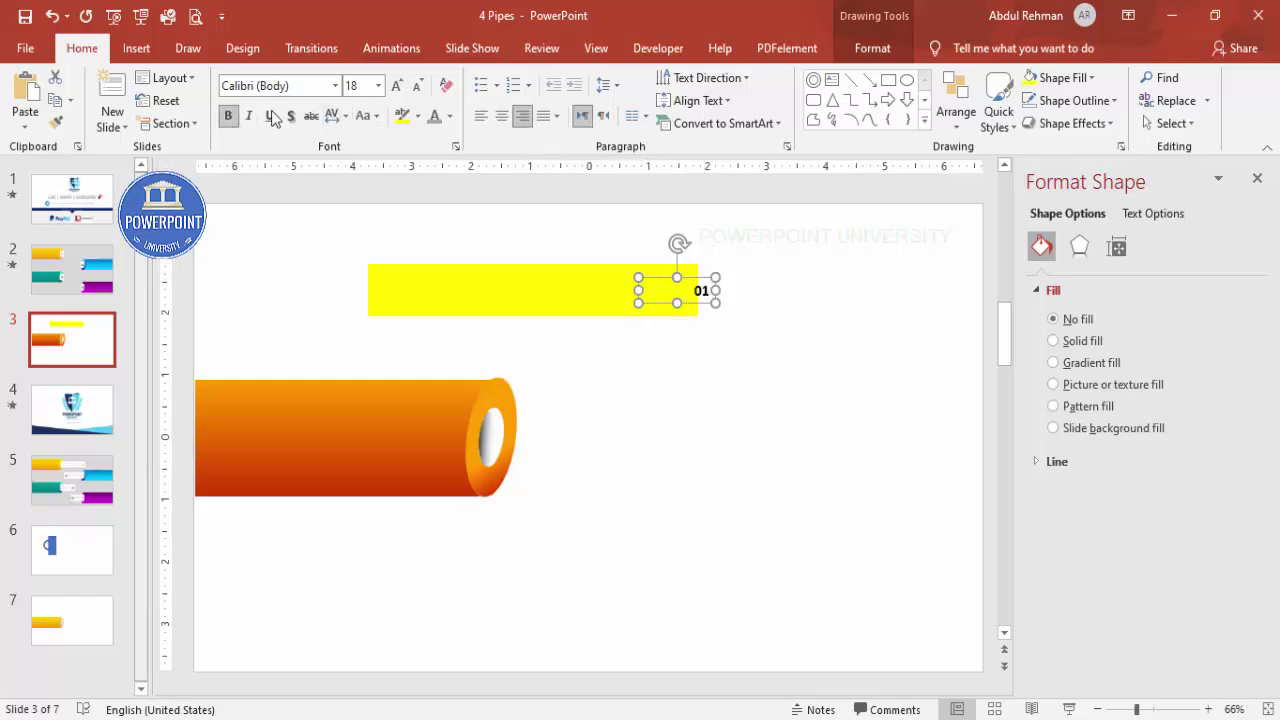
click(396, 85)
click(396, 85)
click(396, 85)
click(396, 85)
click(396, 85)
click(396, 85)
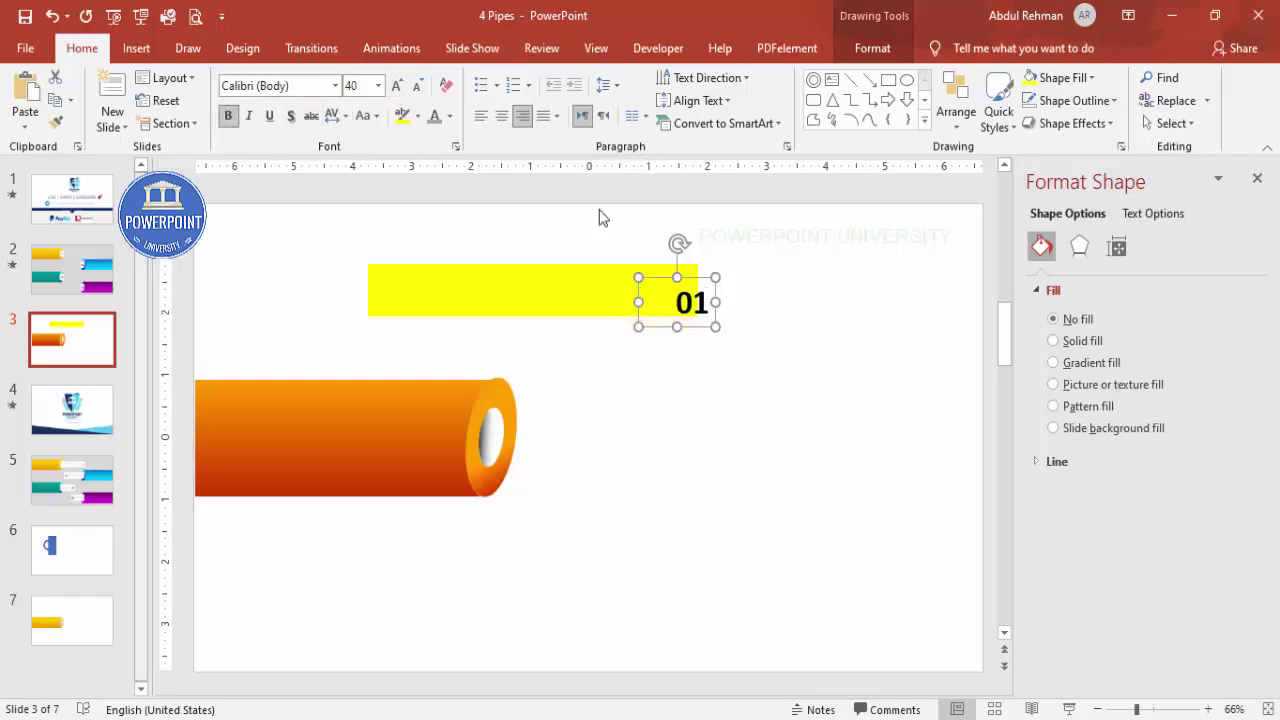
drag(704, 278, 686, 266)
click(480, 217)
- Add a second text box filled via =lorem(1), trimmed to two lines
click(136, 48)
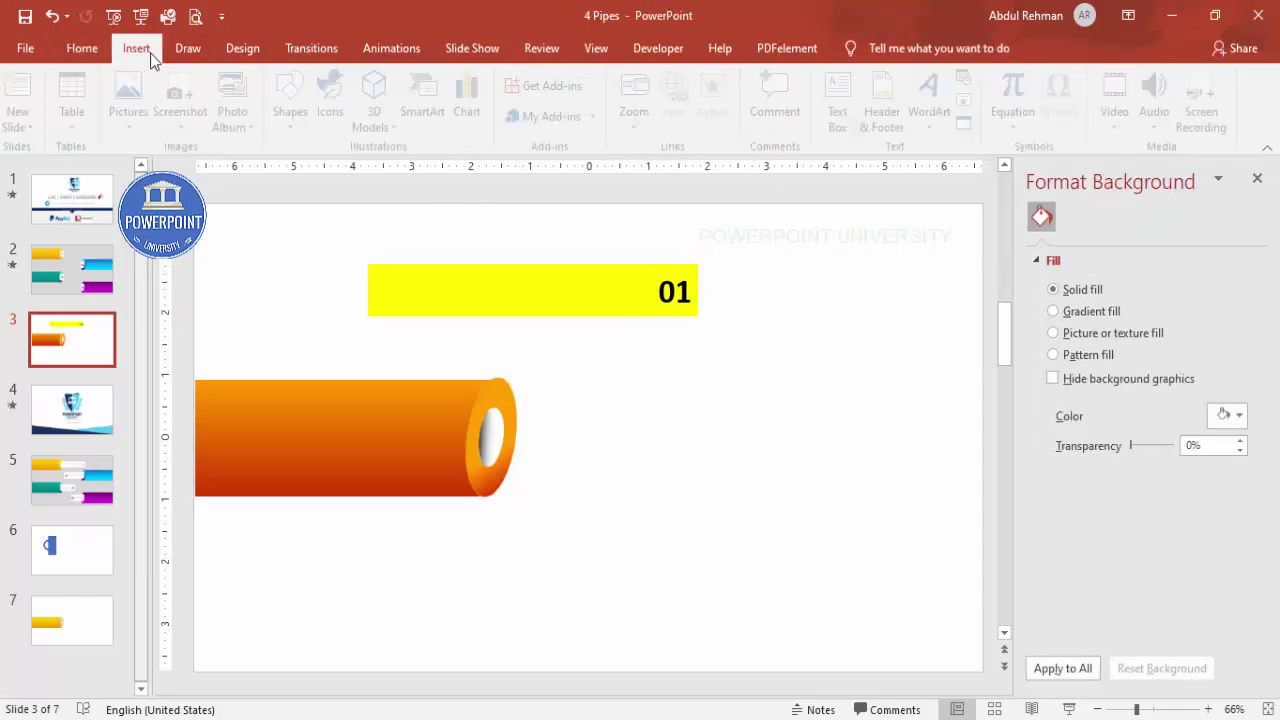
click(846, 96)
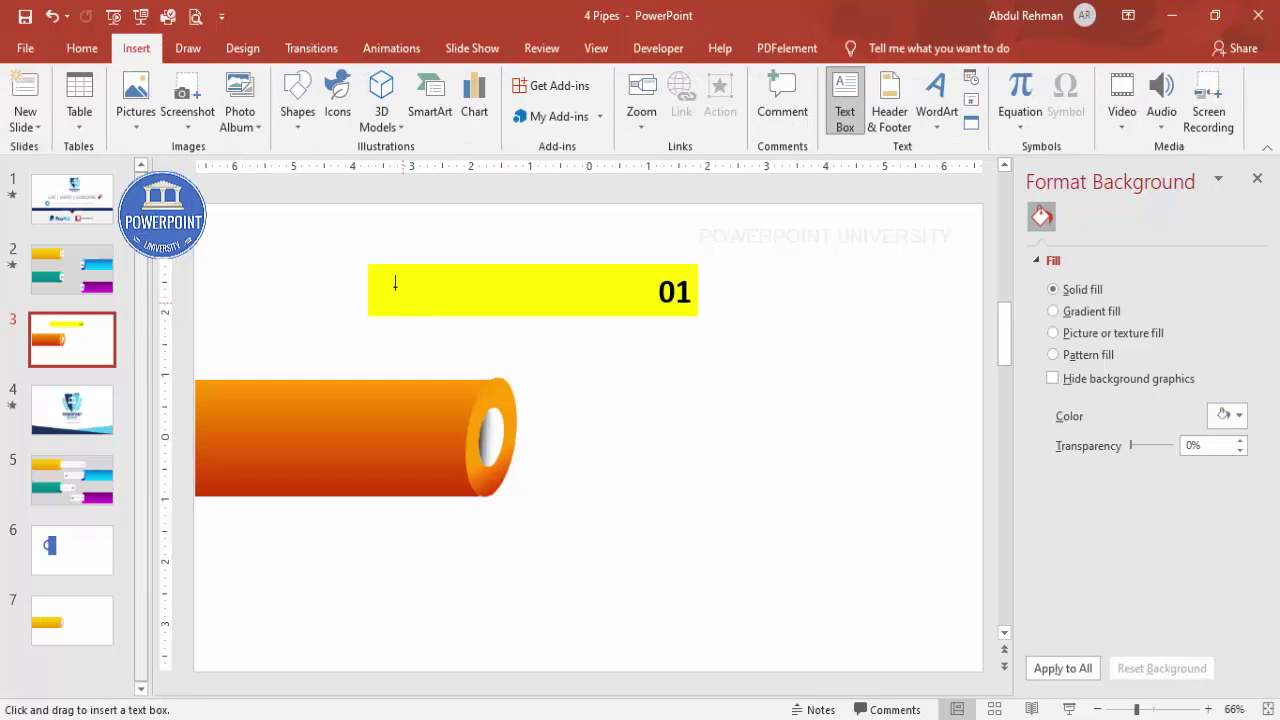
drag(394, 289, 663, 366)
text(=)
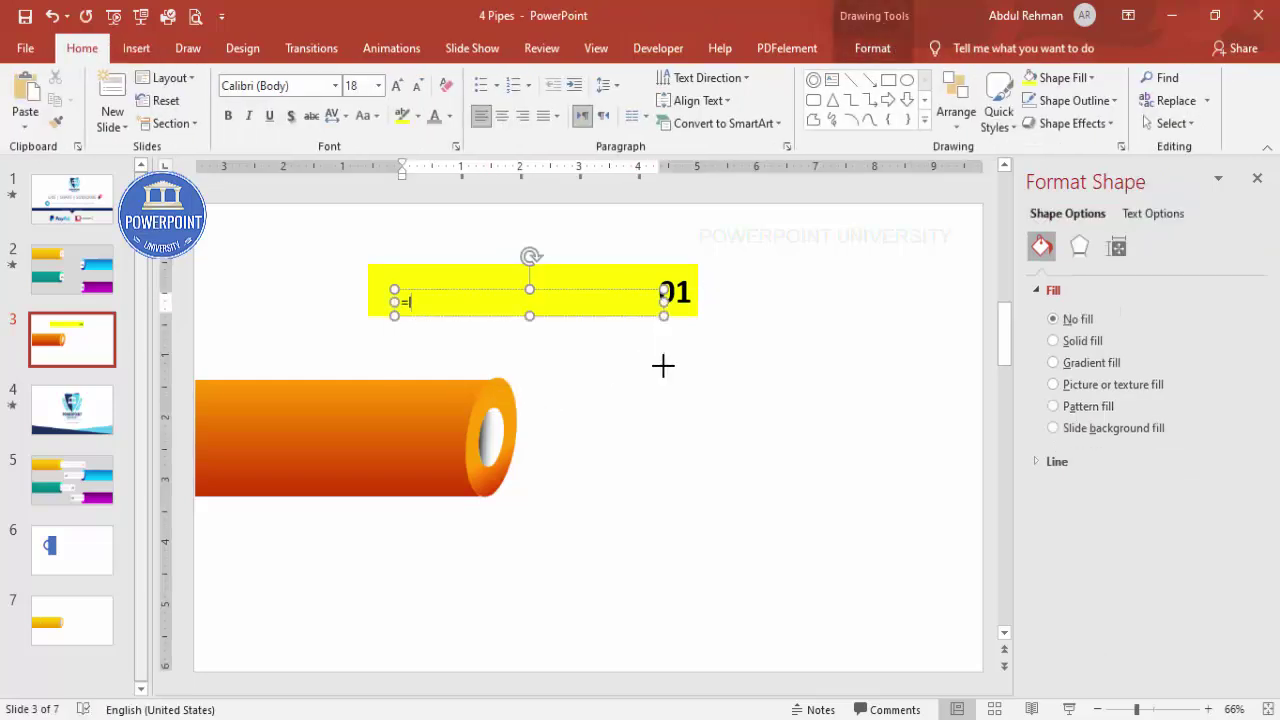
text(lorem(1))
key(Return)
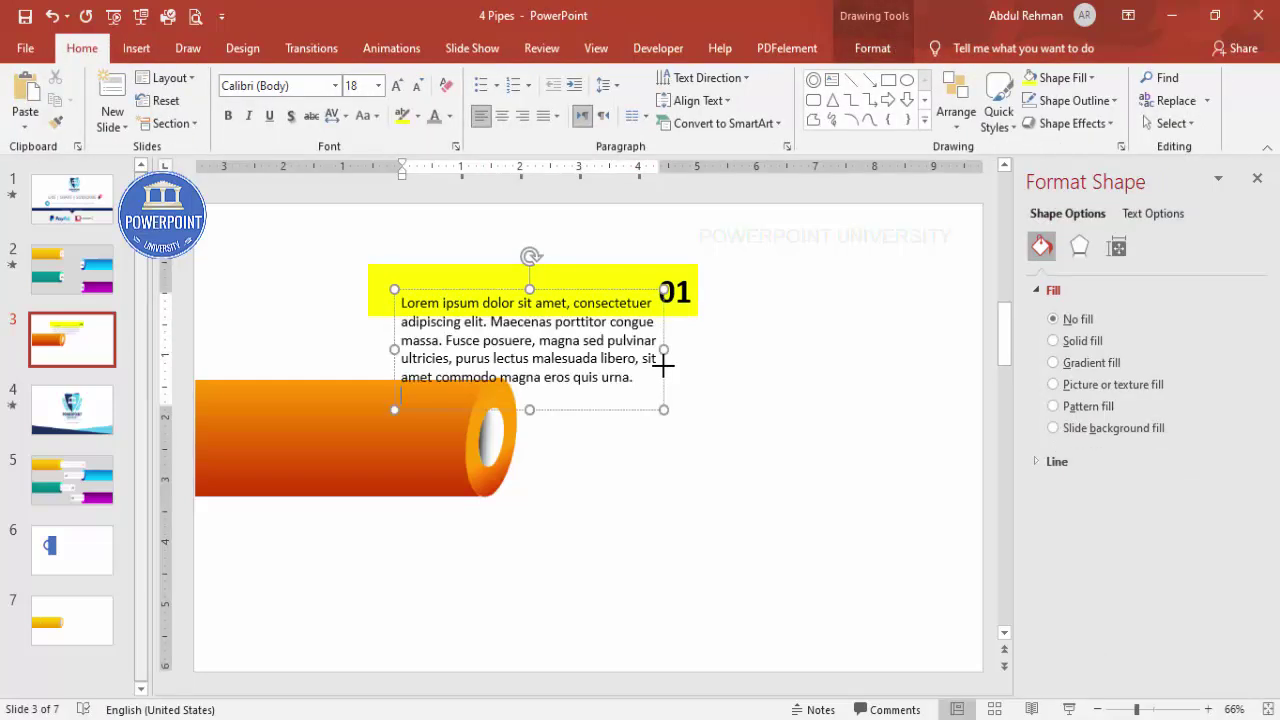
key(ctrl+shift+End)
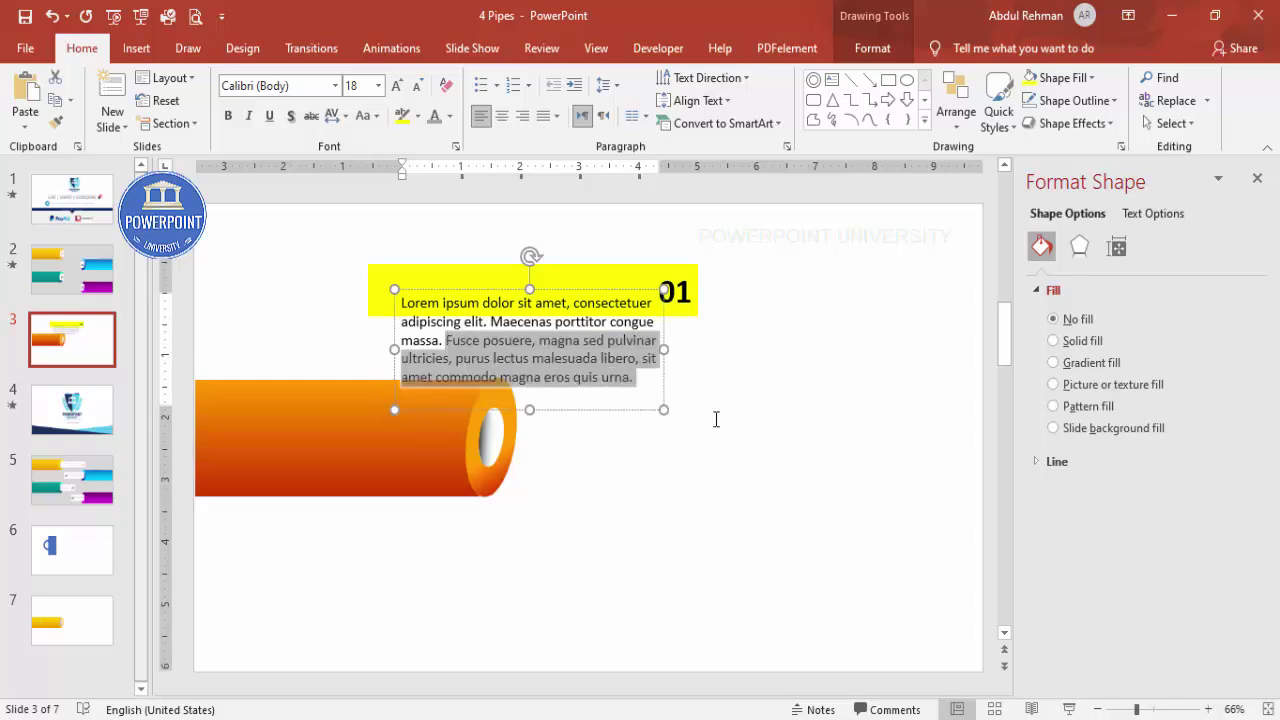
key(Delete)
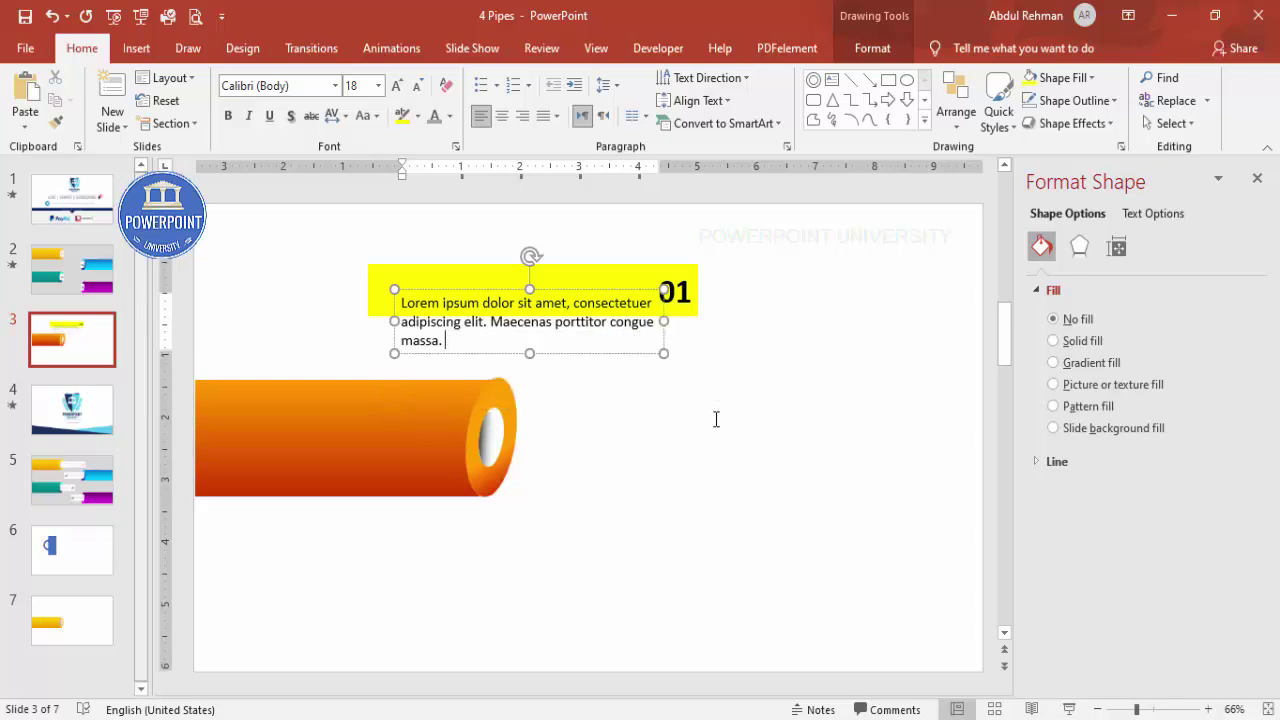
- Set the caption to 12 pt, right-align it beside 01, and select the band shapes
click(586, 292)
click(416, 86)
click(416, 86)
click(416, 86)
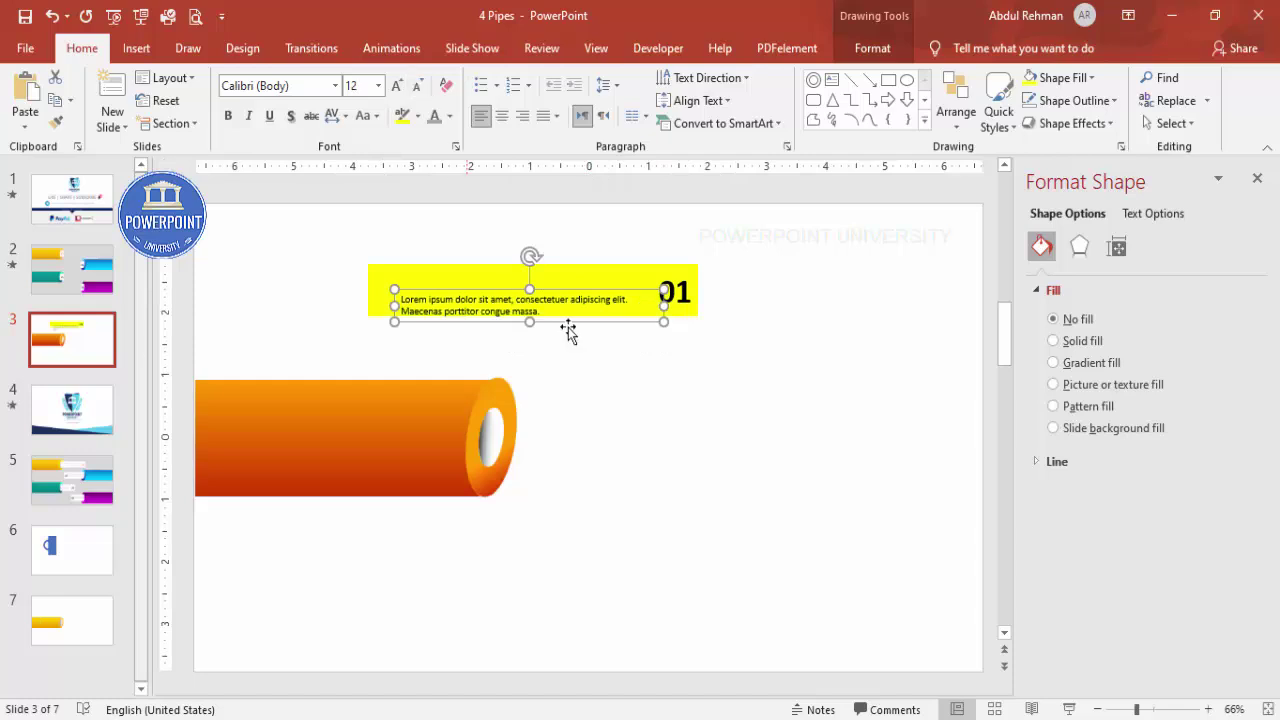
click(520, 120)
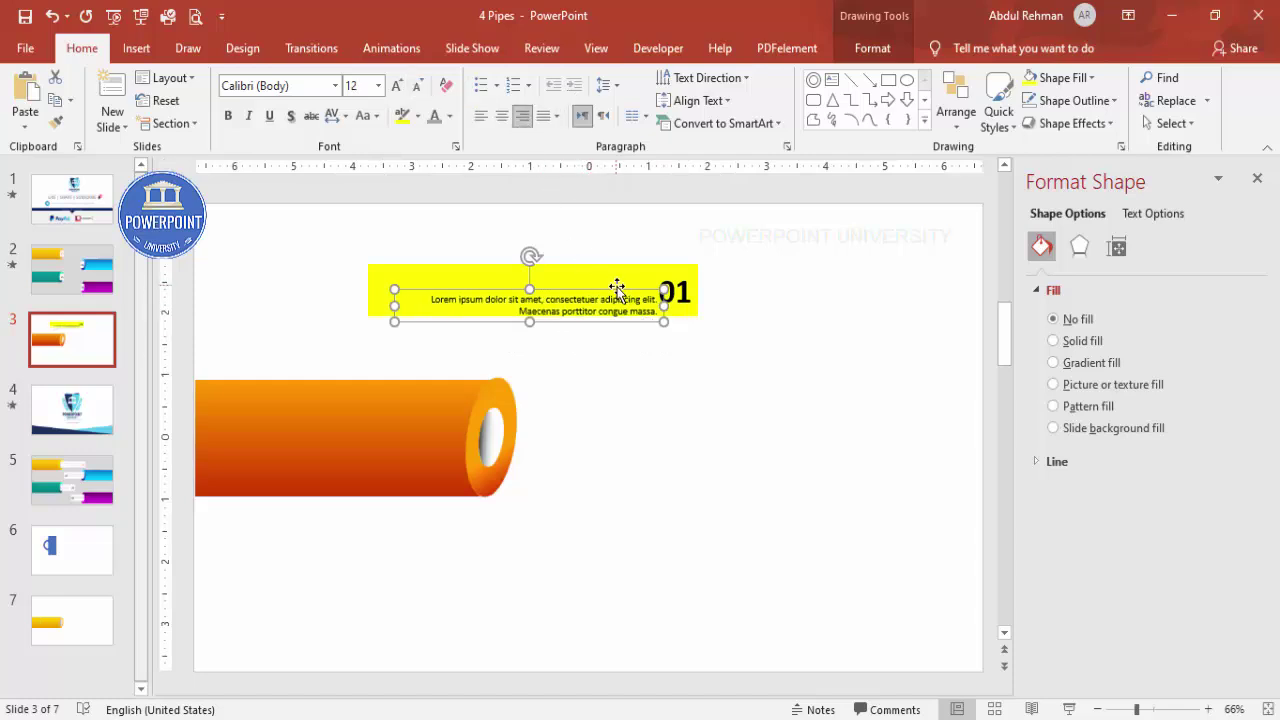
drag(615, 287, 600, 276)
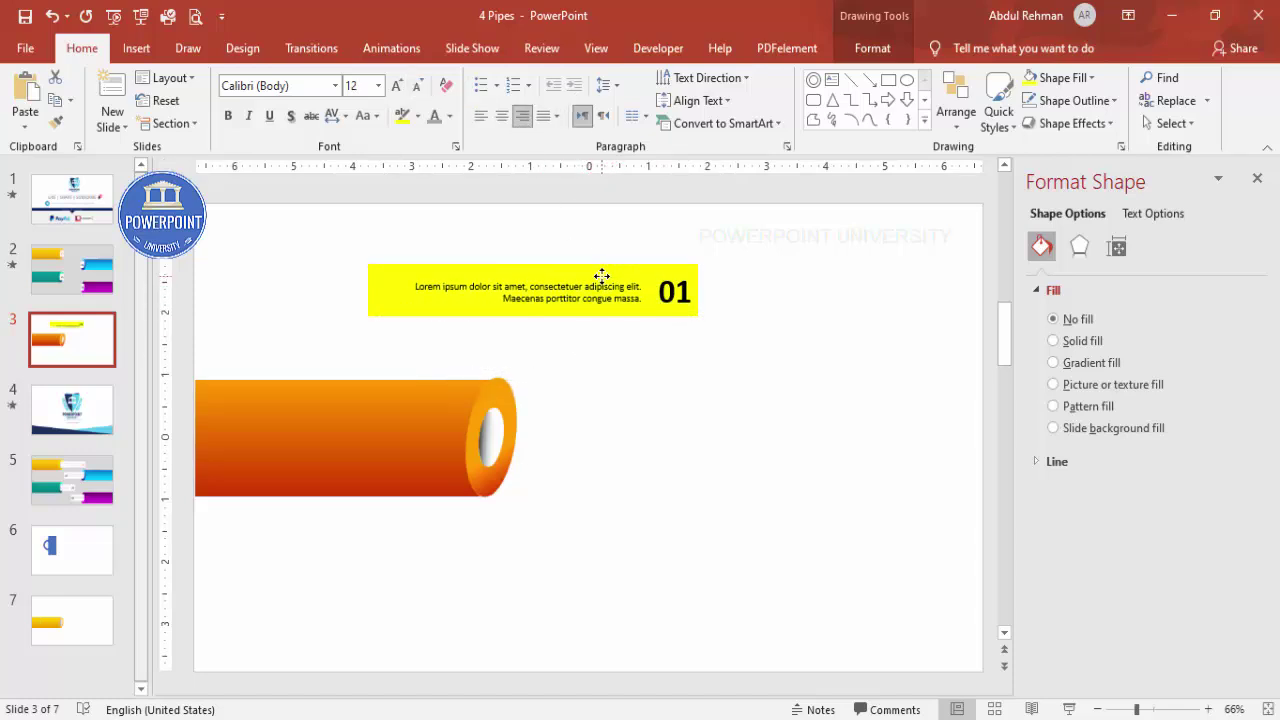
click(812, 368)
mouse_move(810, 362)
mouse_down()
mouse_move(334, 234)
mouse_move(317, 213)
mouse_up()
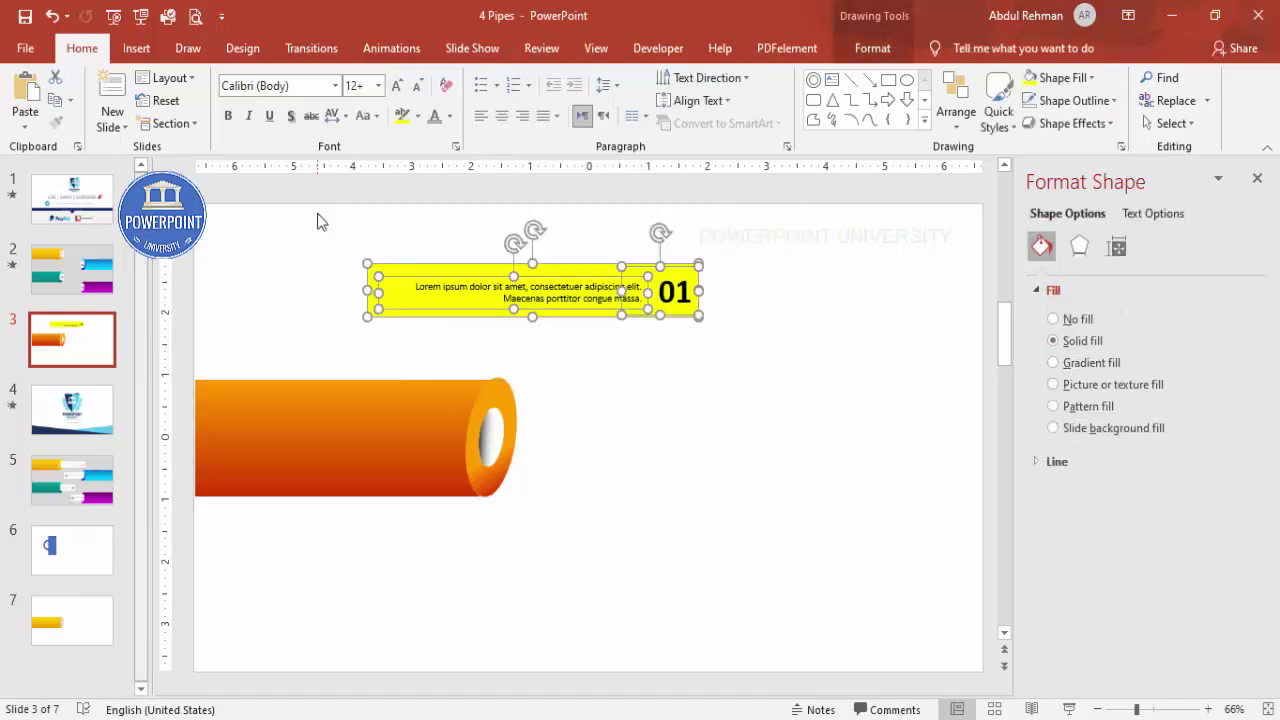
- Group the yellow 01 label and tuck it two levels back, nudged inside the pipe's open end
key(ctrl+g)
drag(609, 257, 590, 402)
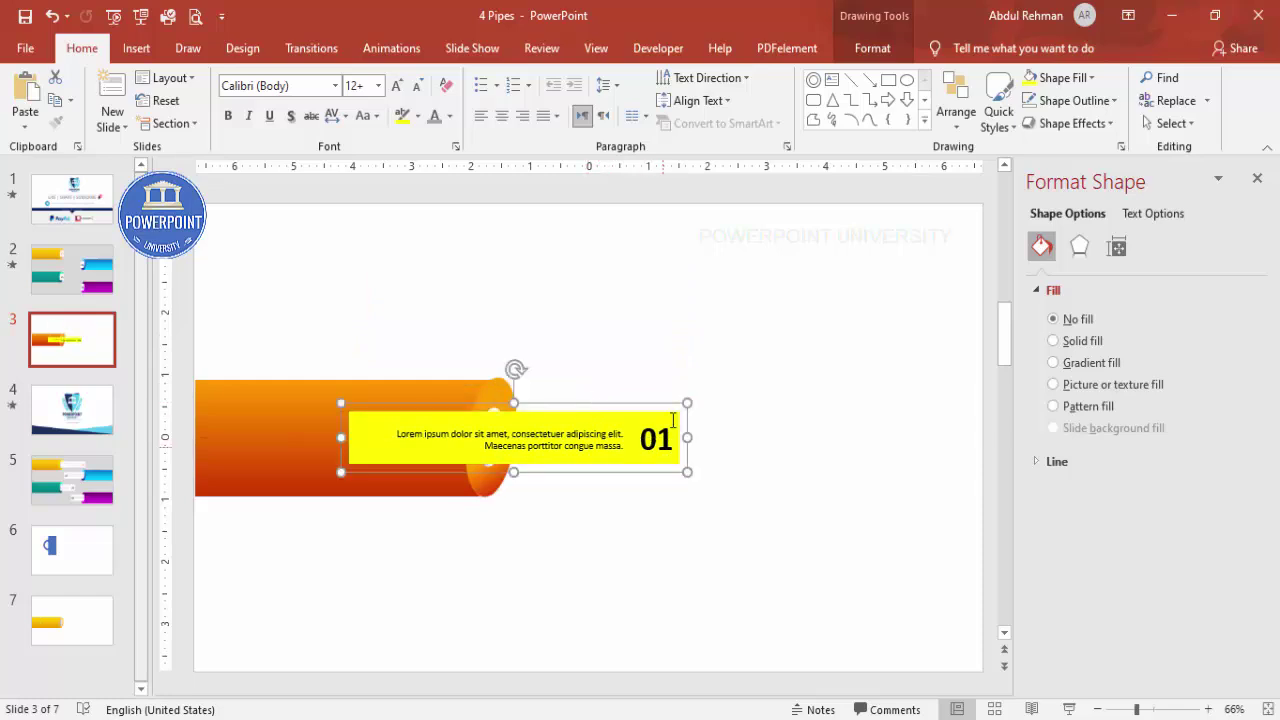
click(872, 48)
click(952, 102)
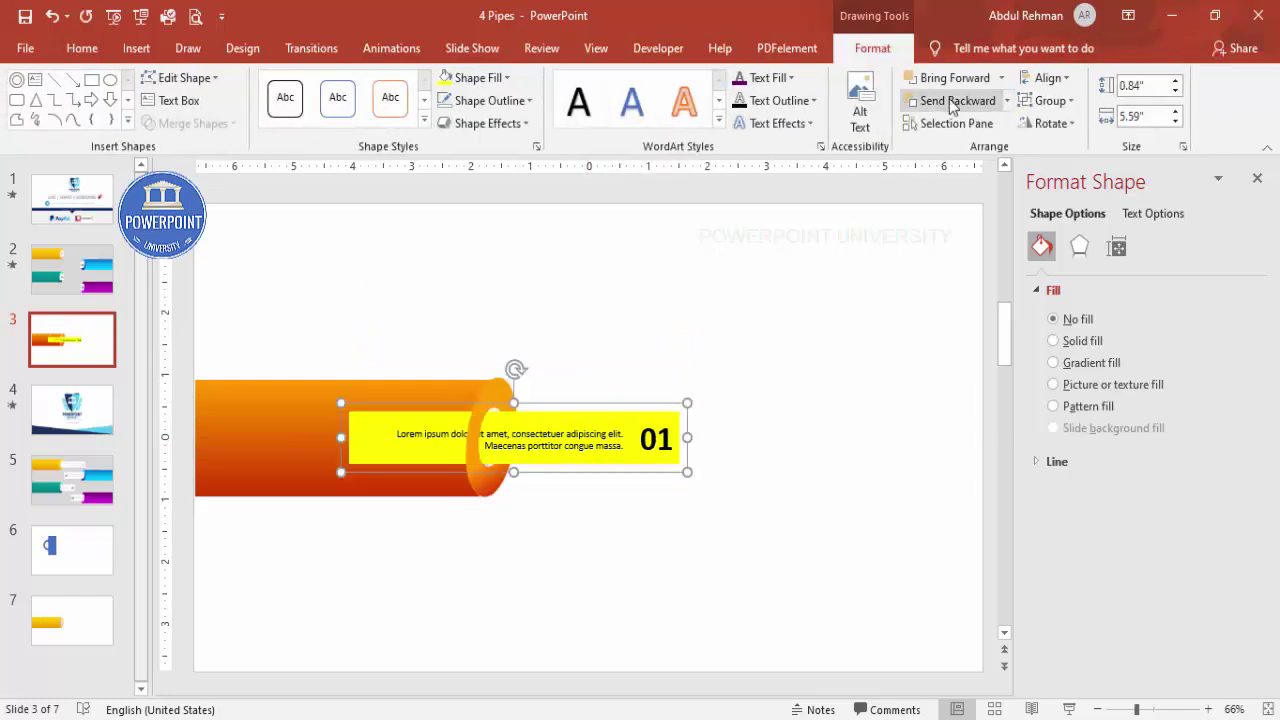
click(952, 104)
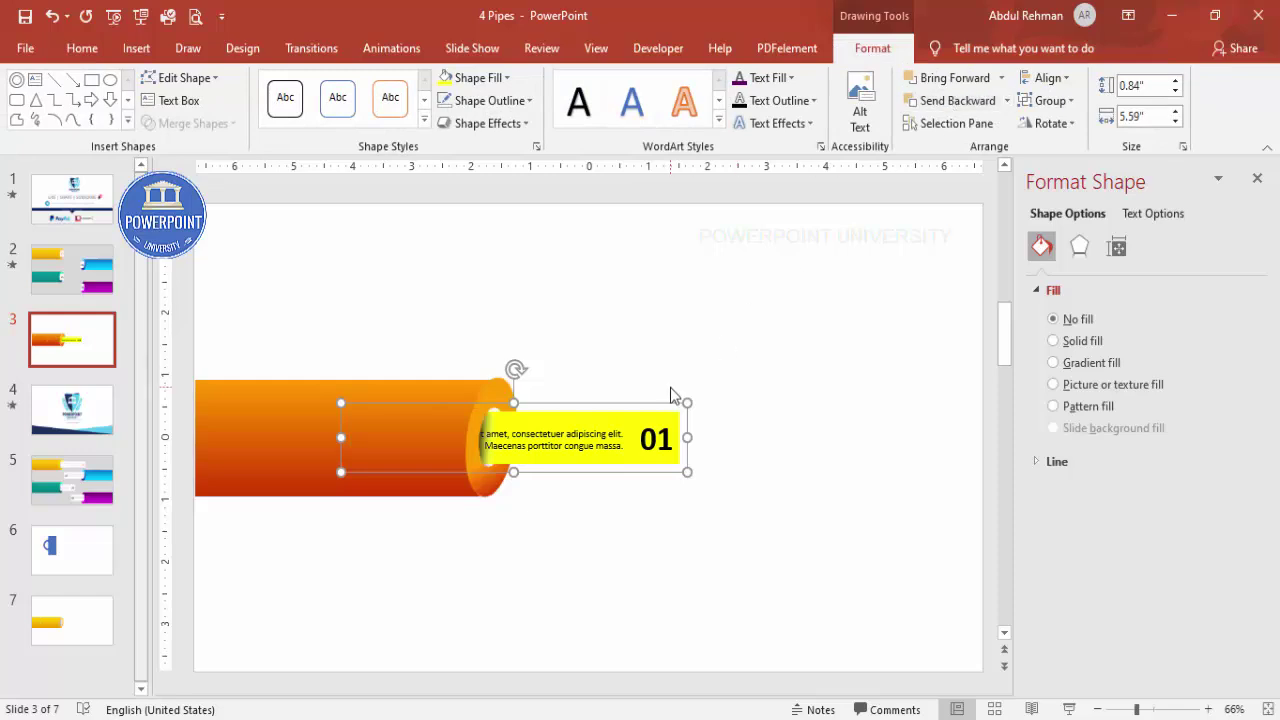
key(Left)
key(Left)
key(Left)
key(Left)
key(Left)
key(Left)
key(Left)
key(Left)
key(Left)
key(Left)
key(Left)
key(Left)
key(Left)
key(Left)
key(Left)
key(Left)
key(Left)
key(Left)
key(Left)
key(Left)
key(Left)
key(Left)
key(Left)
key(Left)
key(Left)
key(Left)
key(Left)
key(Left)
key(Left)
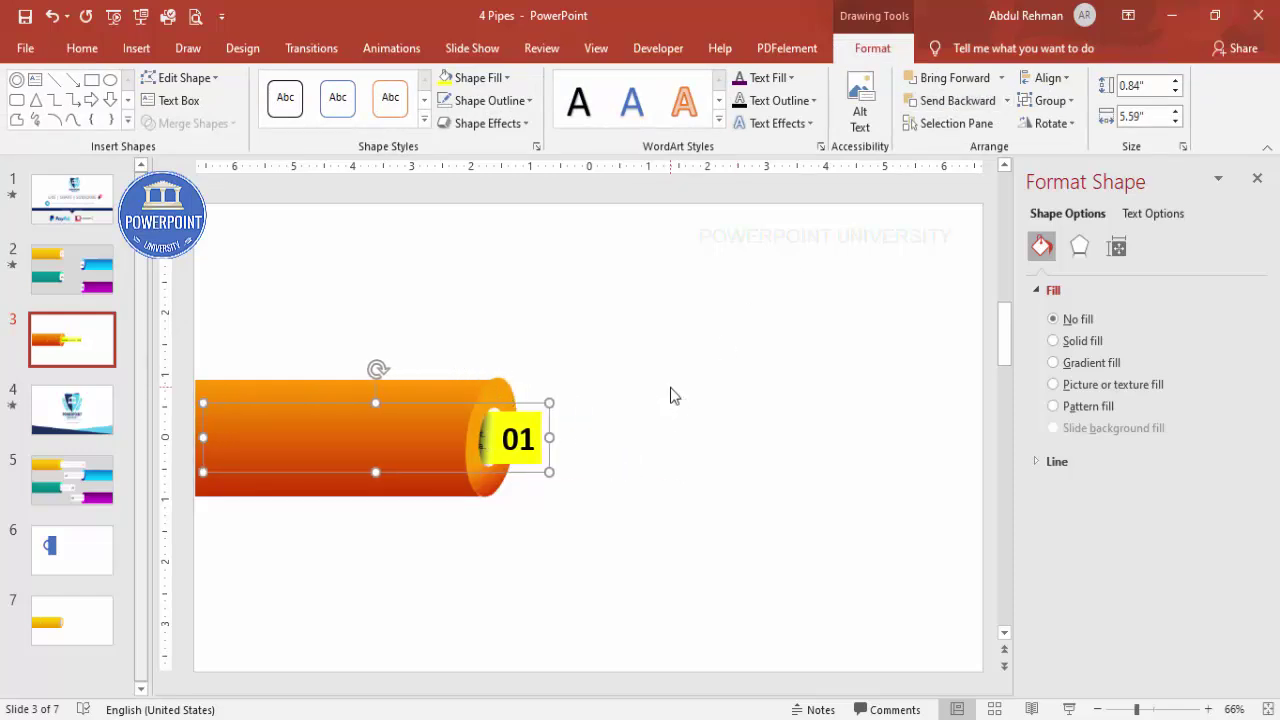
click(670, 395)
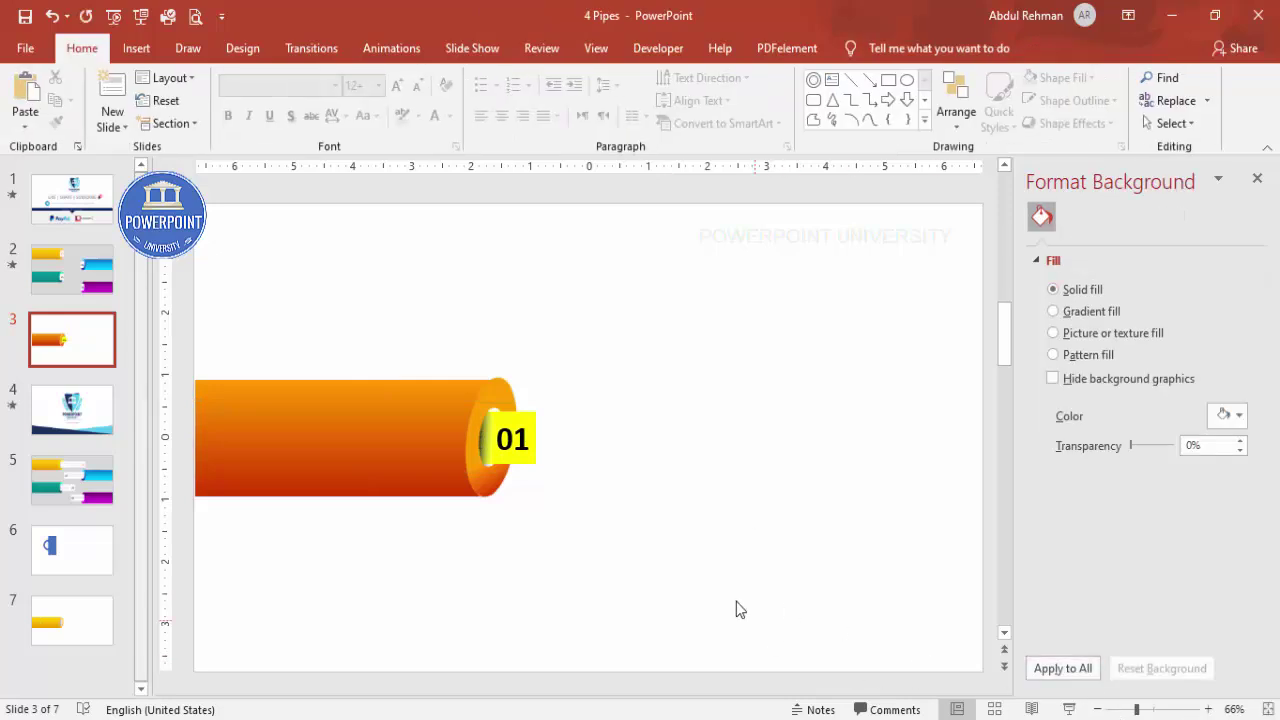
- Move the pipe and label together higher on slide 3, then select the 01 label group
drag(694, 576, 175, 274)
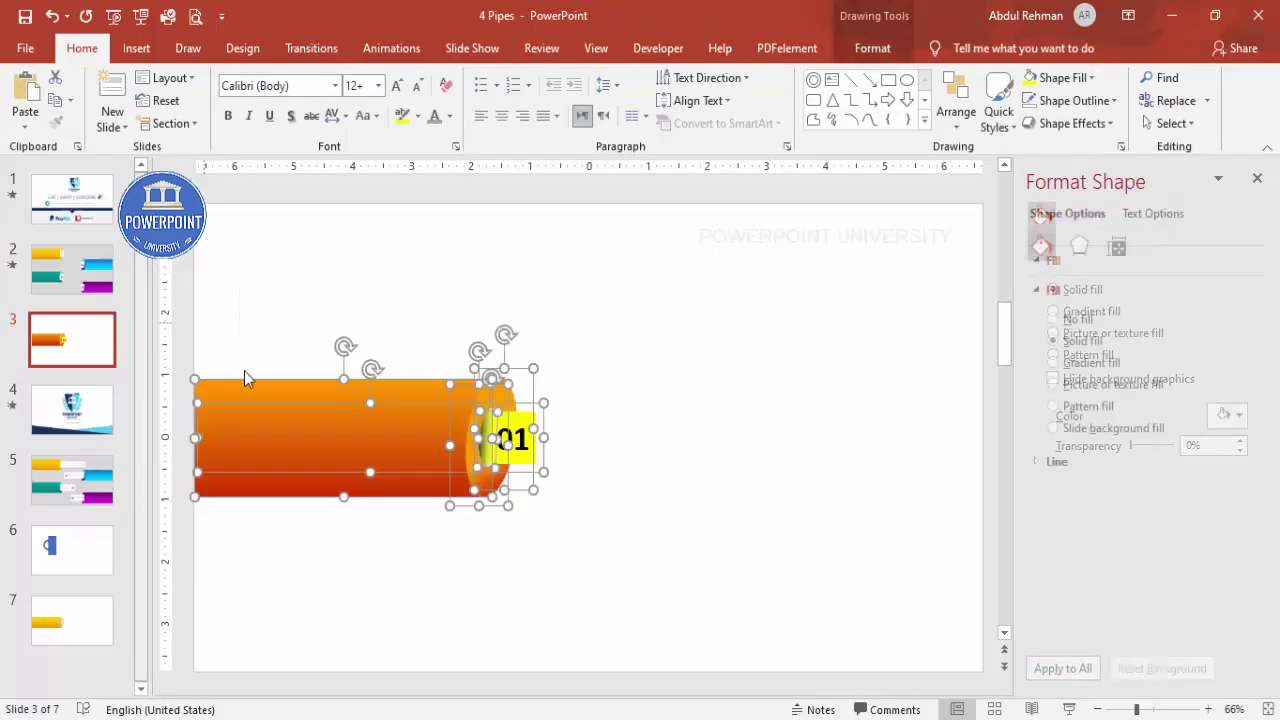
drag(280, 428, 275, 300)
click(391, 409)
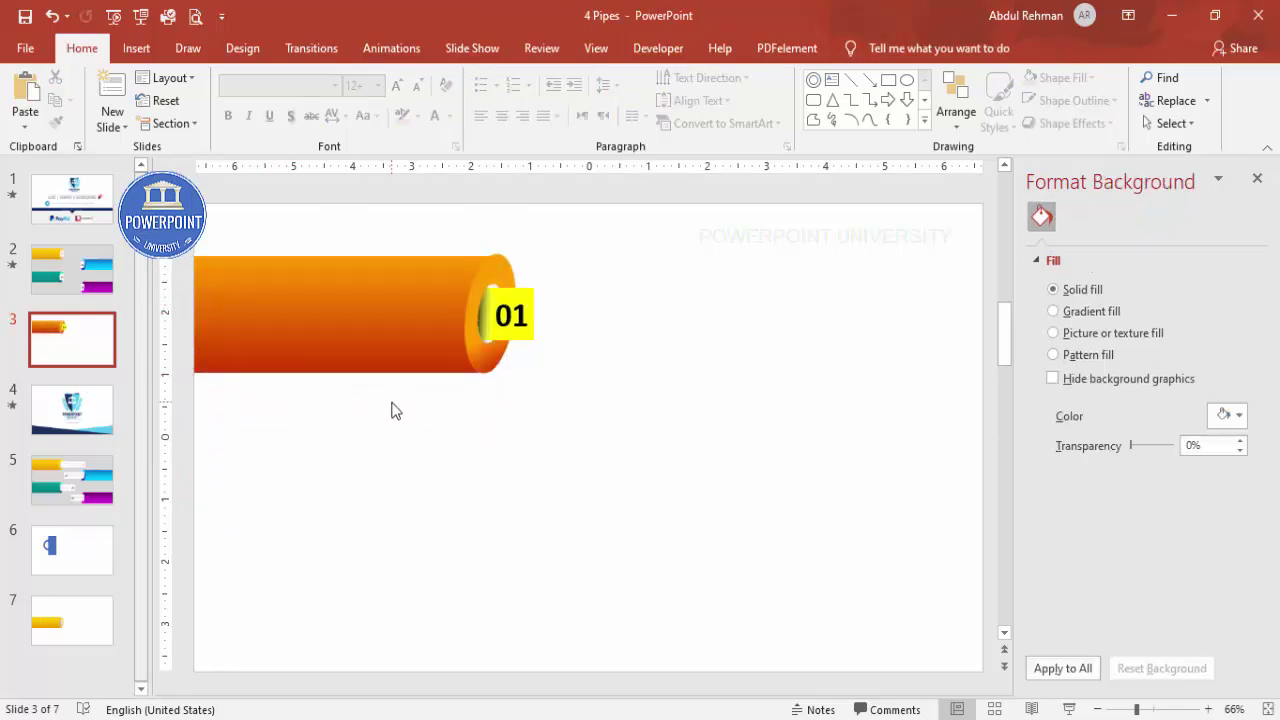
click(526, 290)
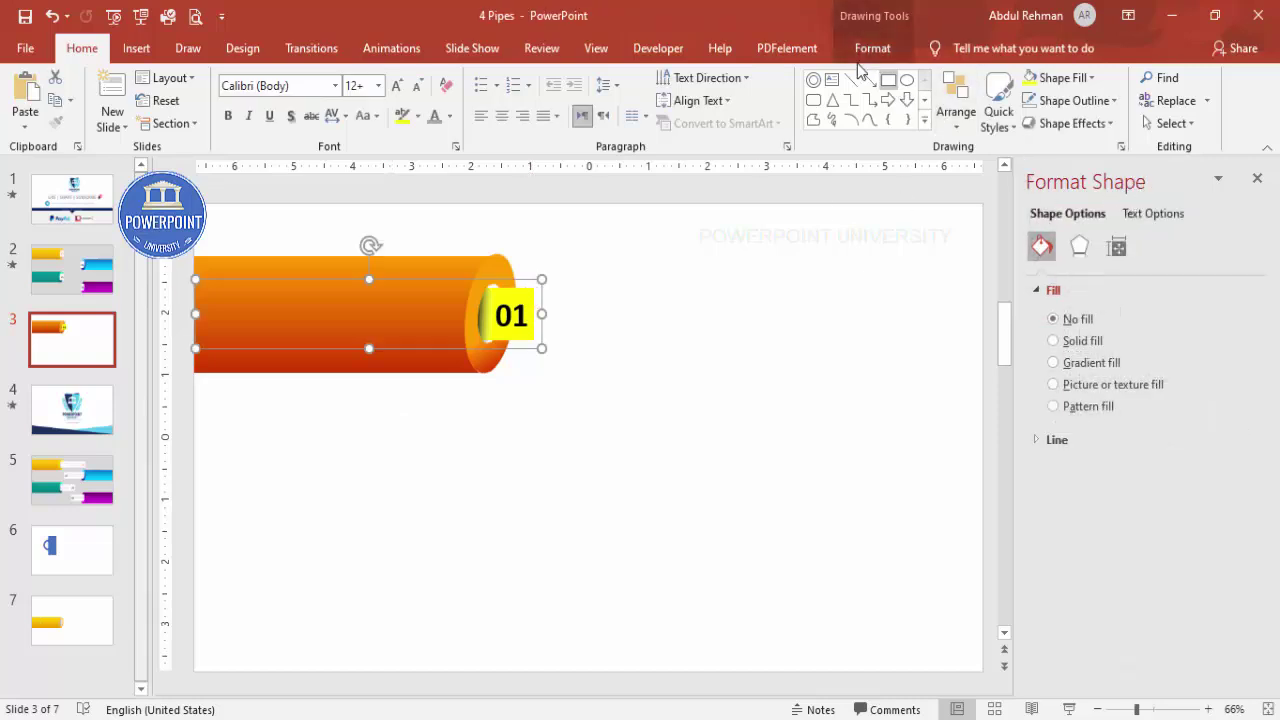
click(380, 52)
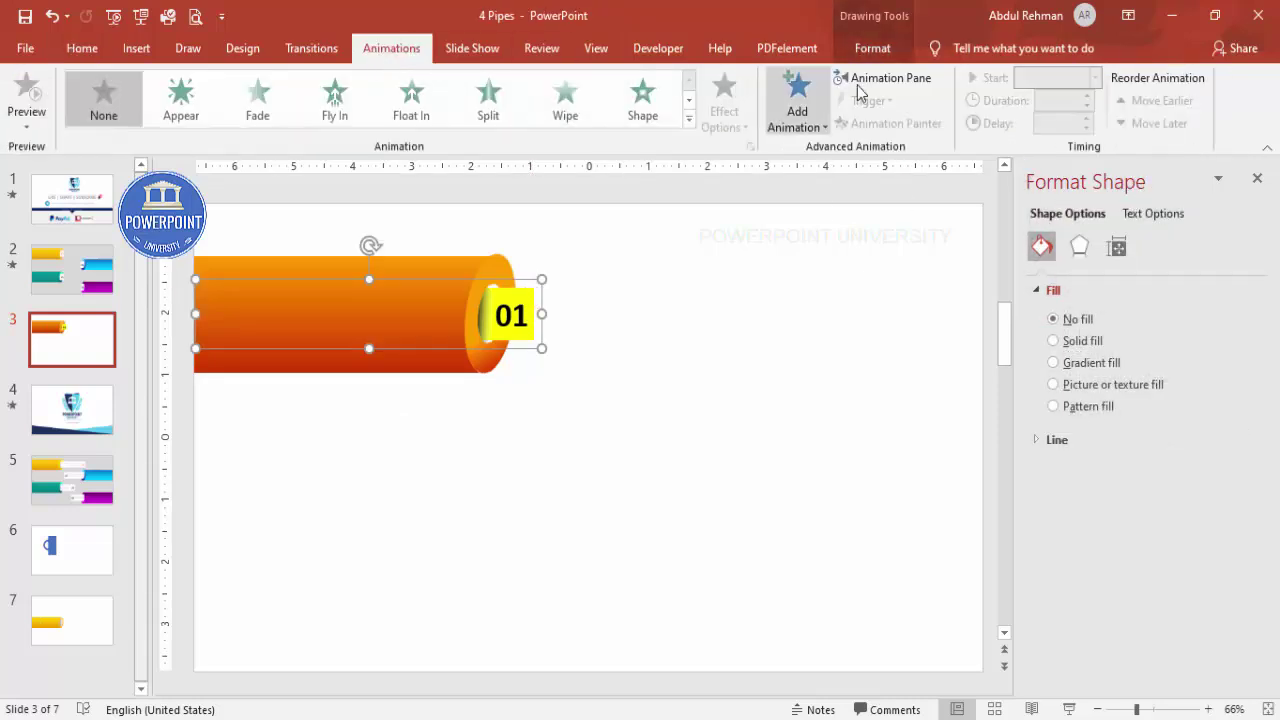
- Give the 01 label group a straight Right motion path animation, with the Animation Pane open
click(882, 78)
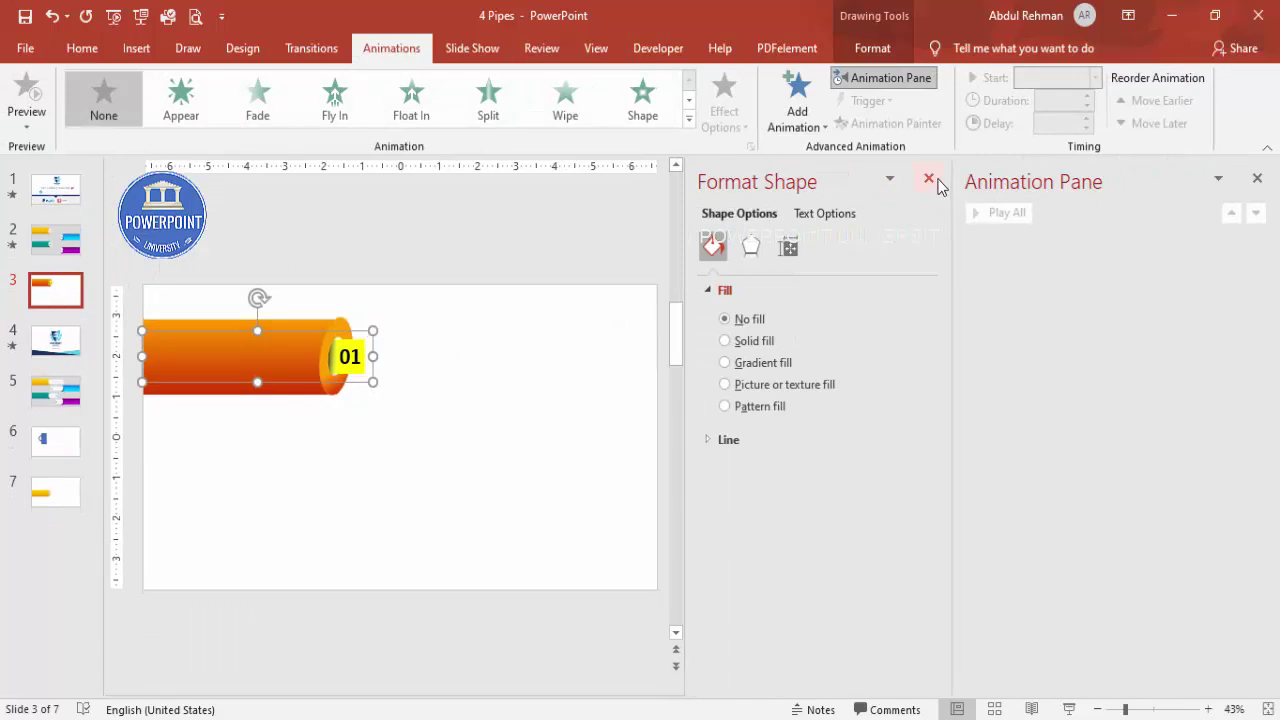
click(934, 182)
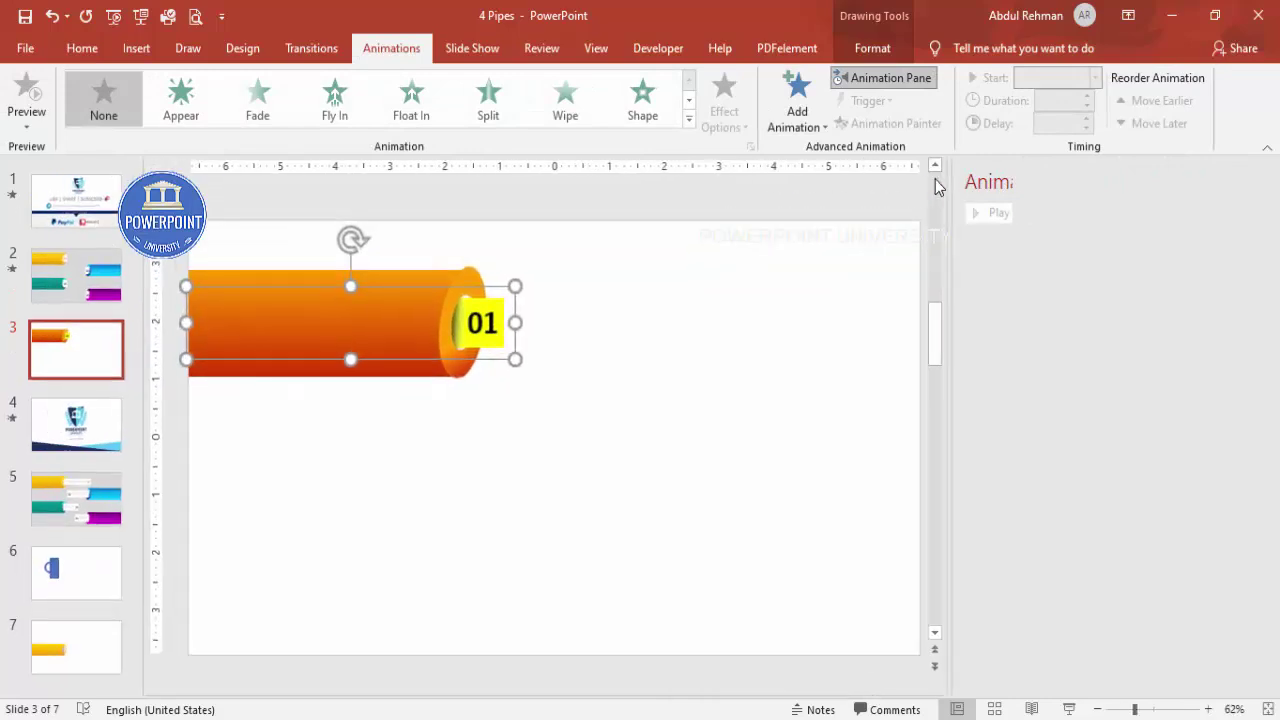
click(787, 128)
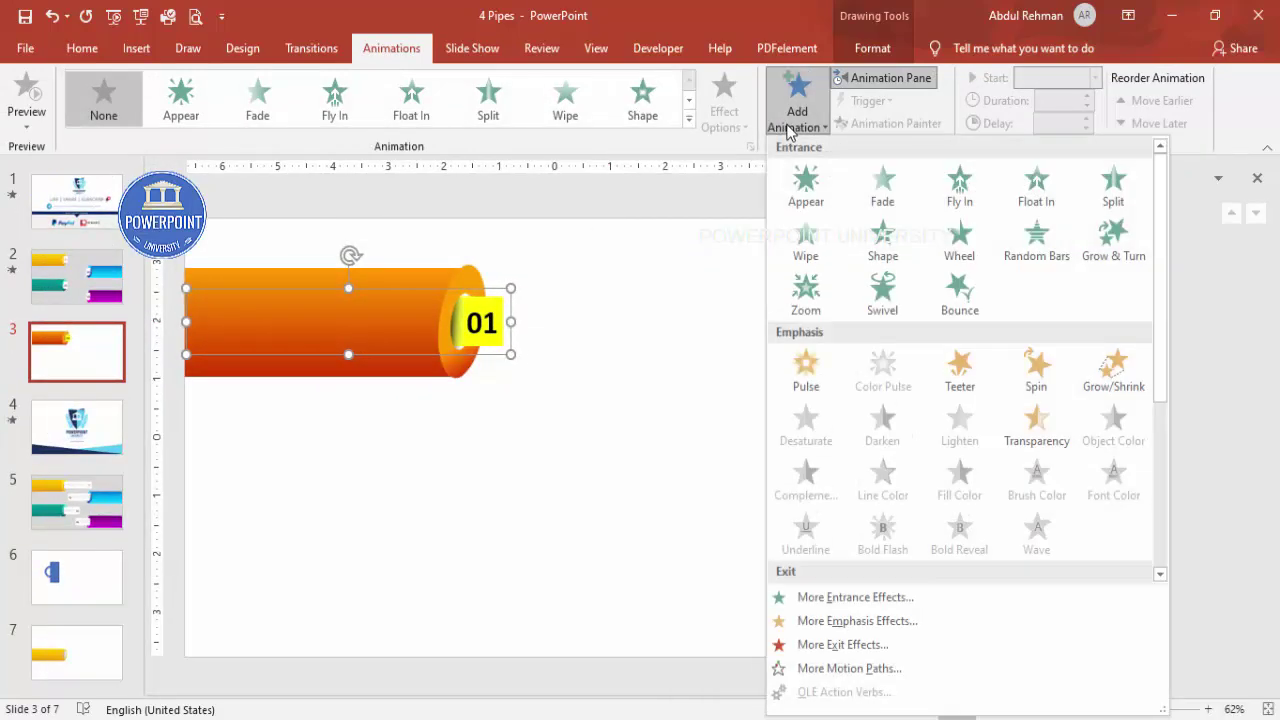
click(836, 668)
drag(772, 318, 760, 423)
click(690, 327)
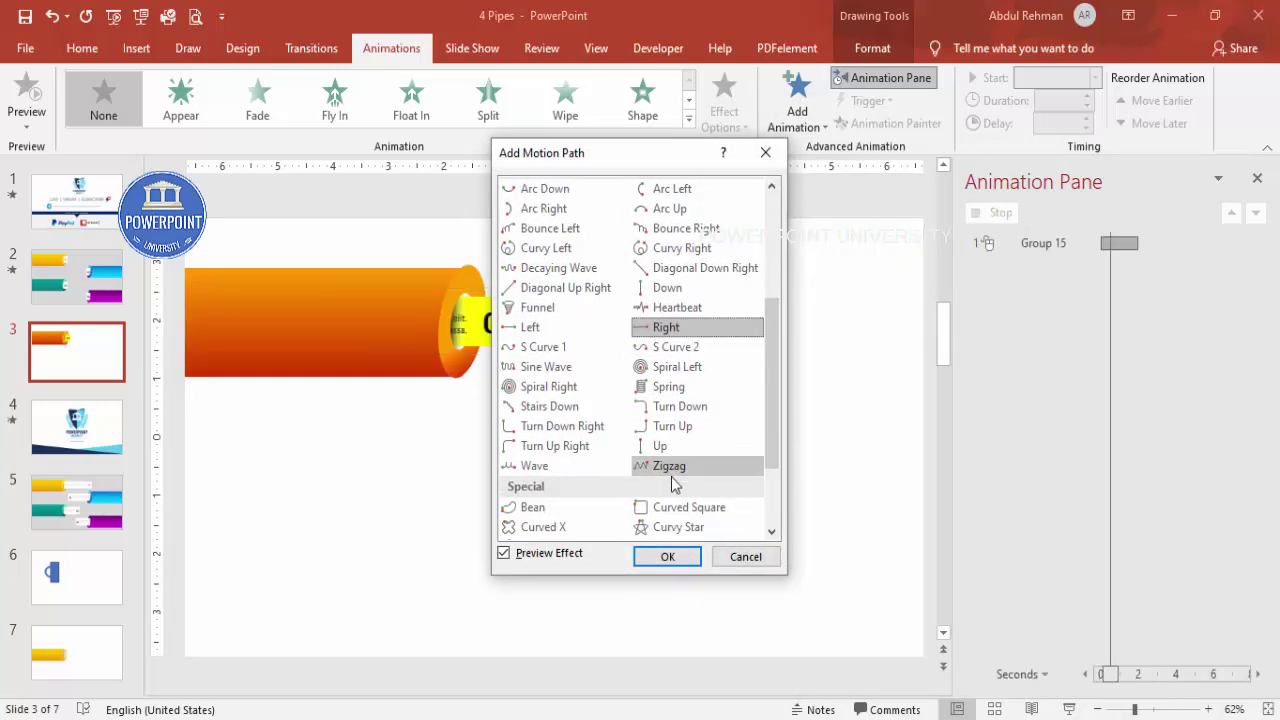
click(677, 560)
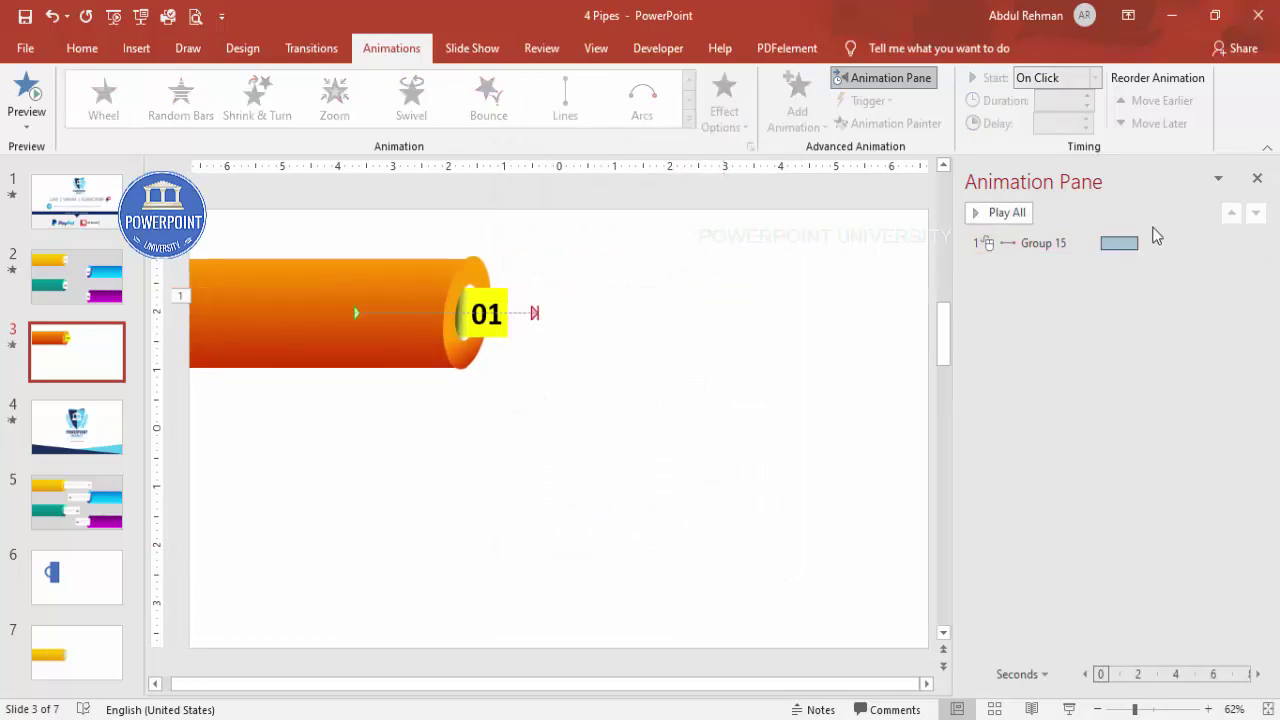
- Set the motion path to no smooth start, 1.1 sec bounce end, and 1-second duration
double_click(1055, 245)
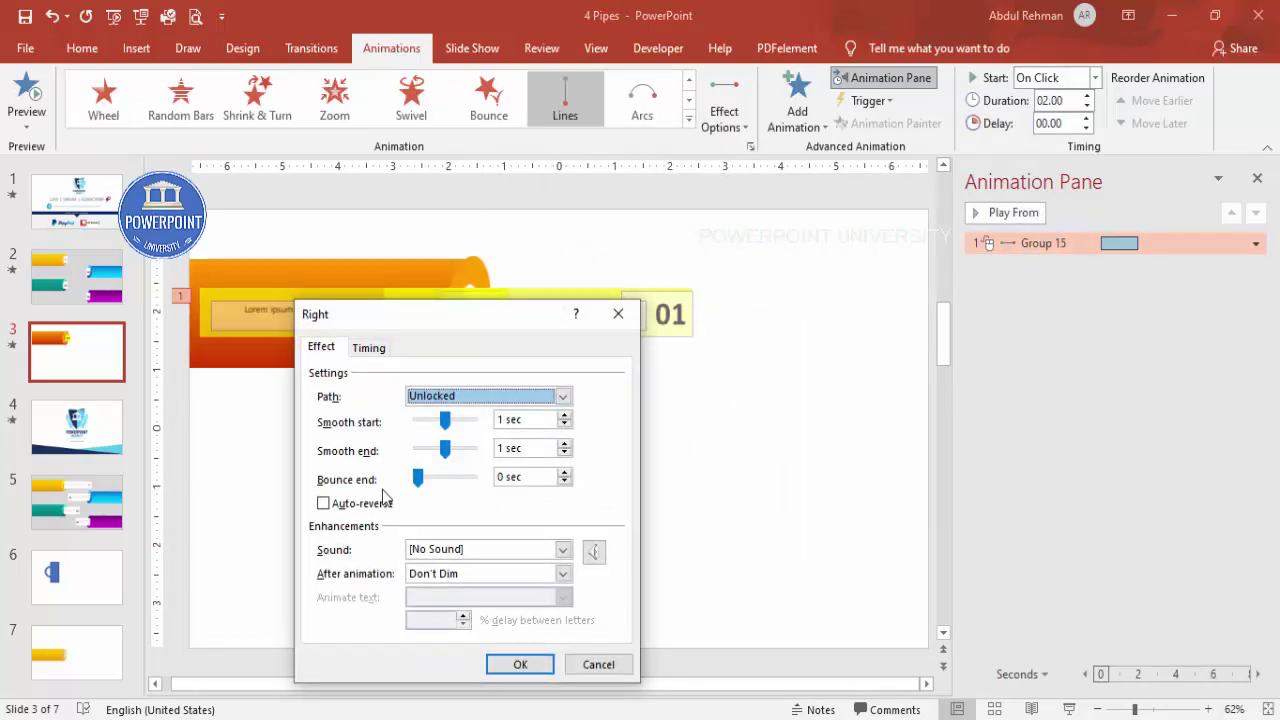
drag(418, 478, 440, 480)
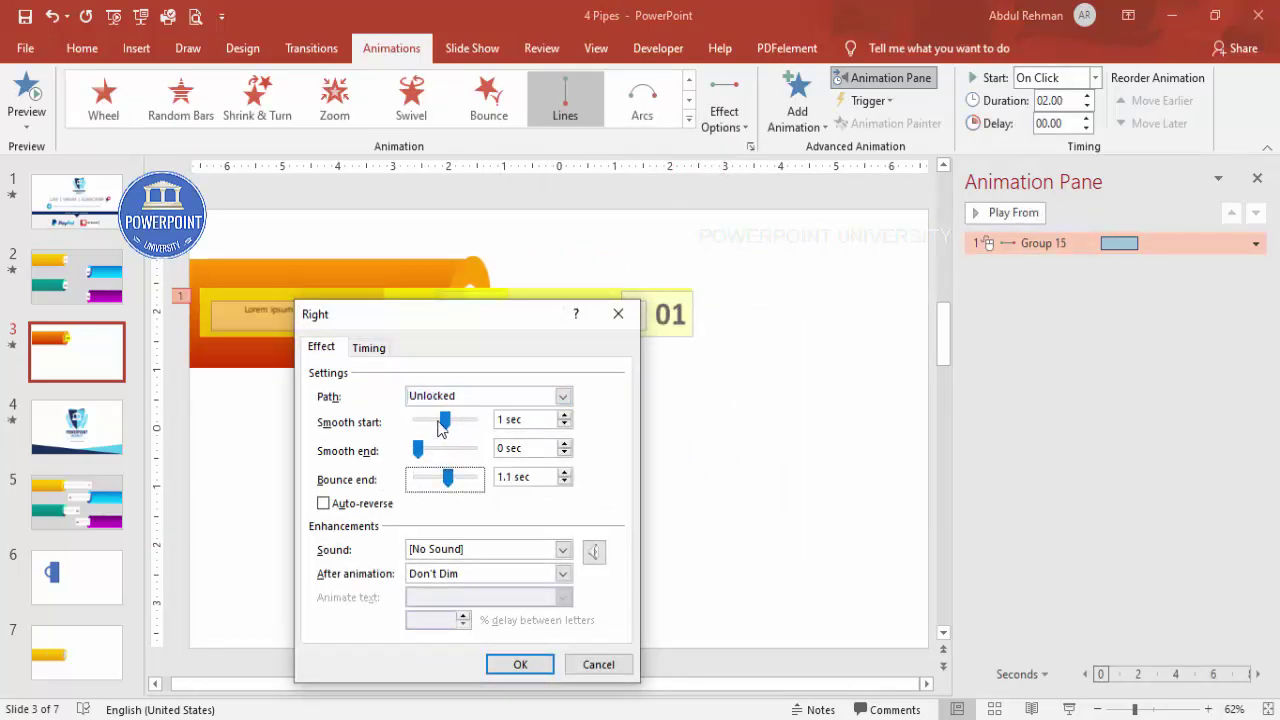
drag(443, 422, 386, 437)
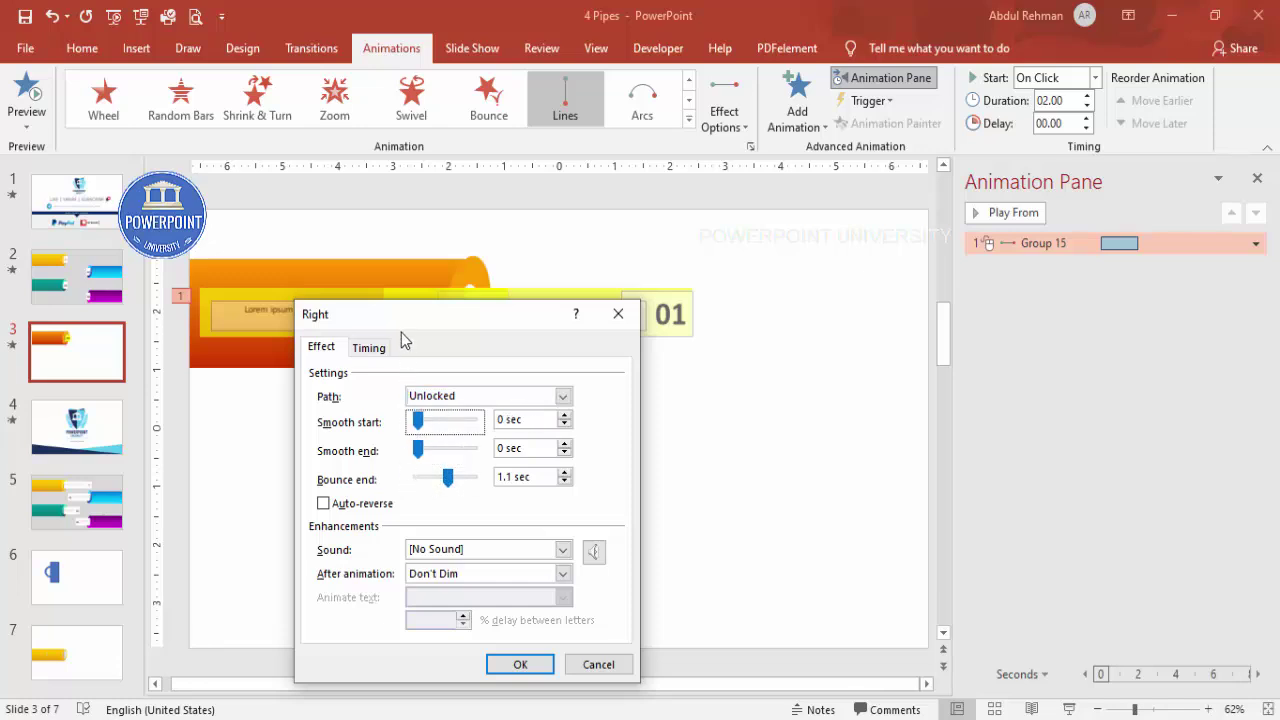
click(369, 347)
click(515, 424)
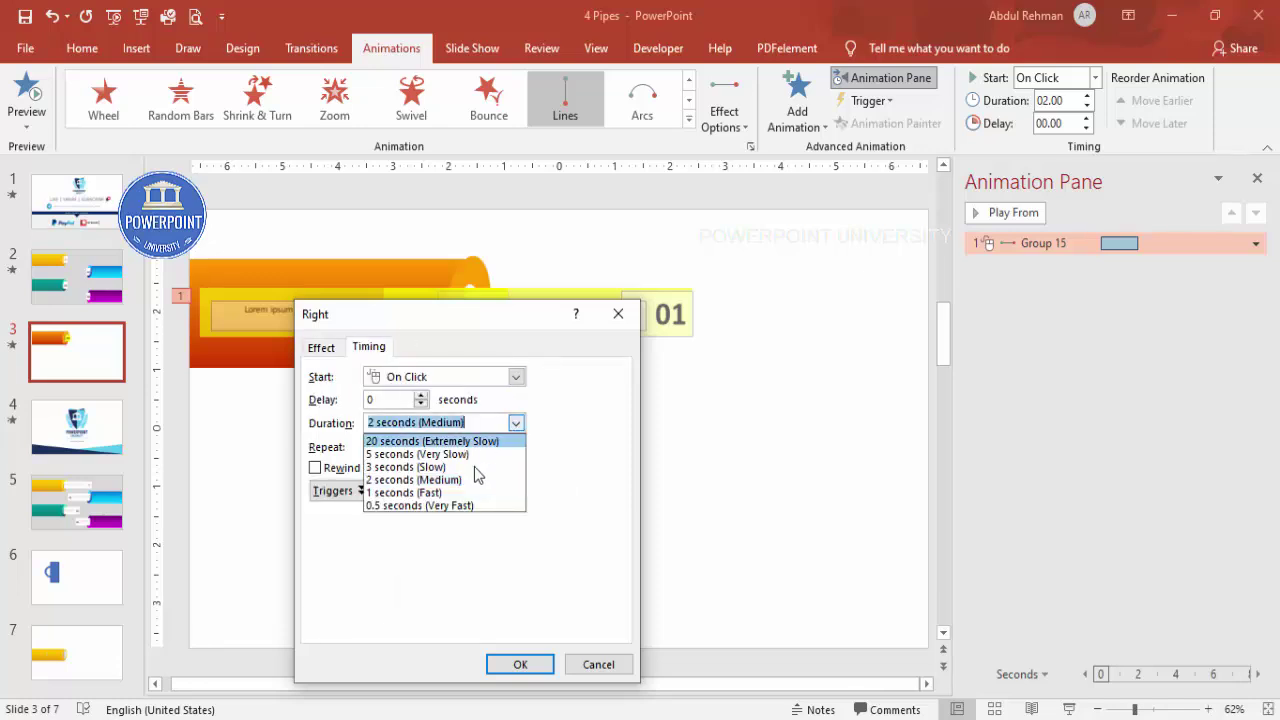
click(470, 491)
click(520, 666)
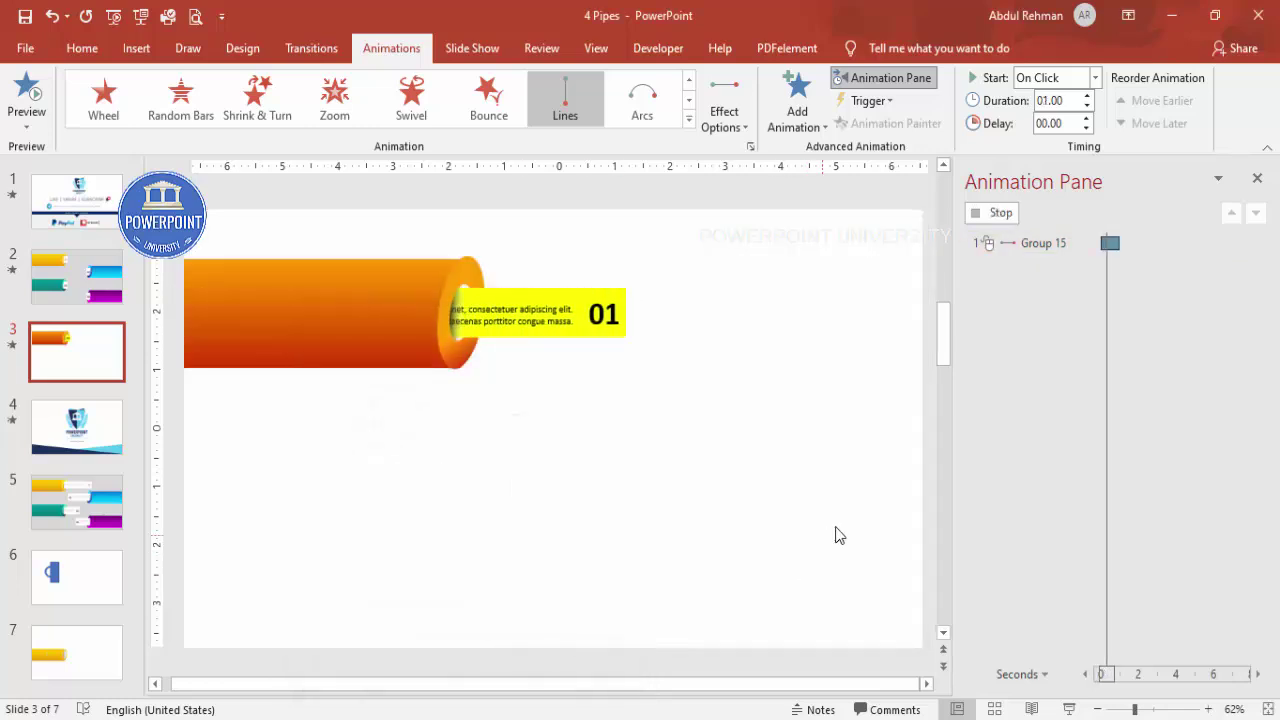
- Preview the label's slide-out in a slide show from this slide
click(1070, 710)
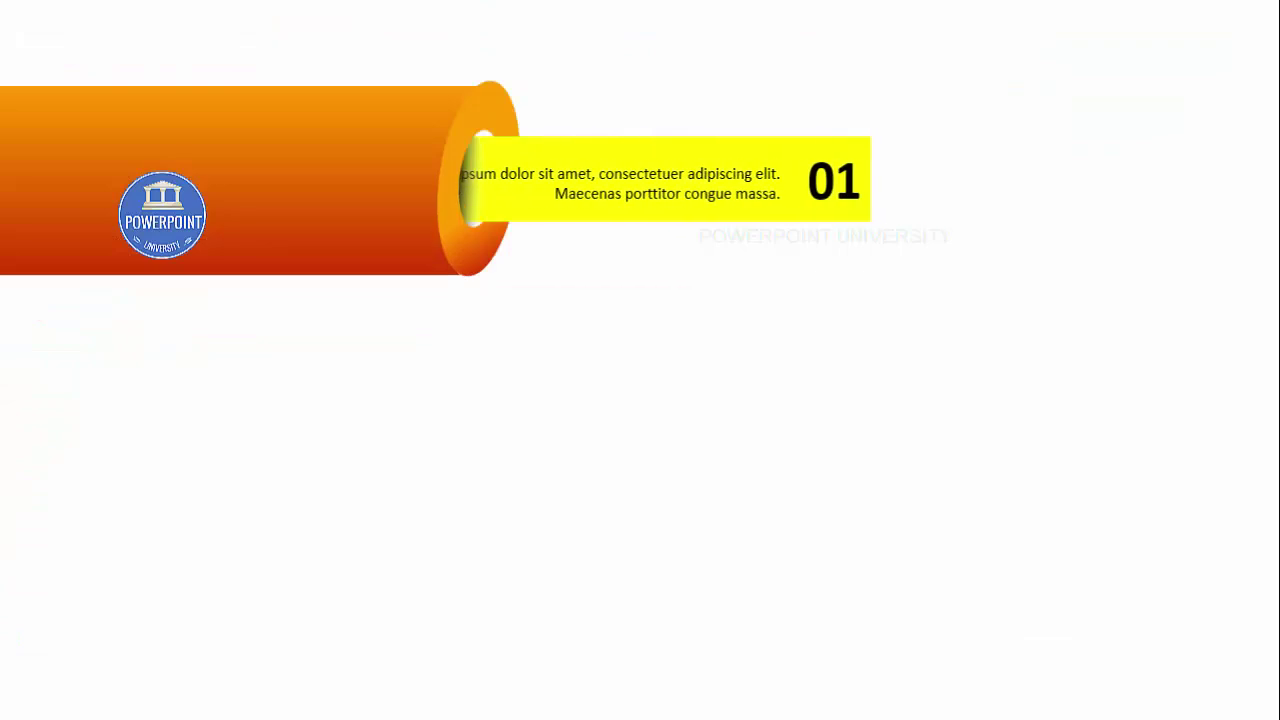
key(Escape)
click(288, 303)
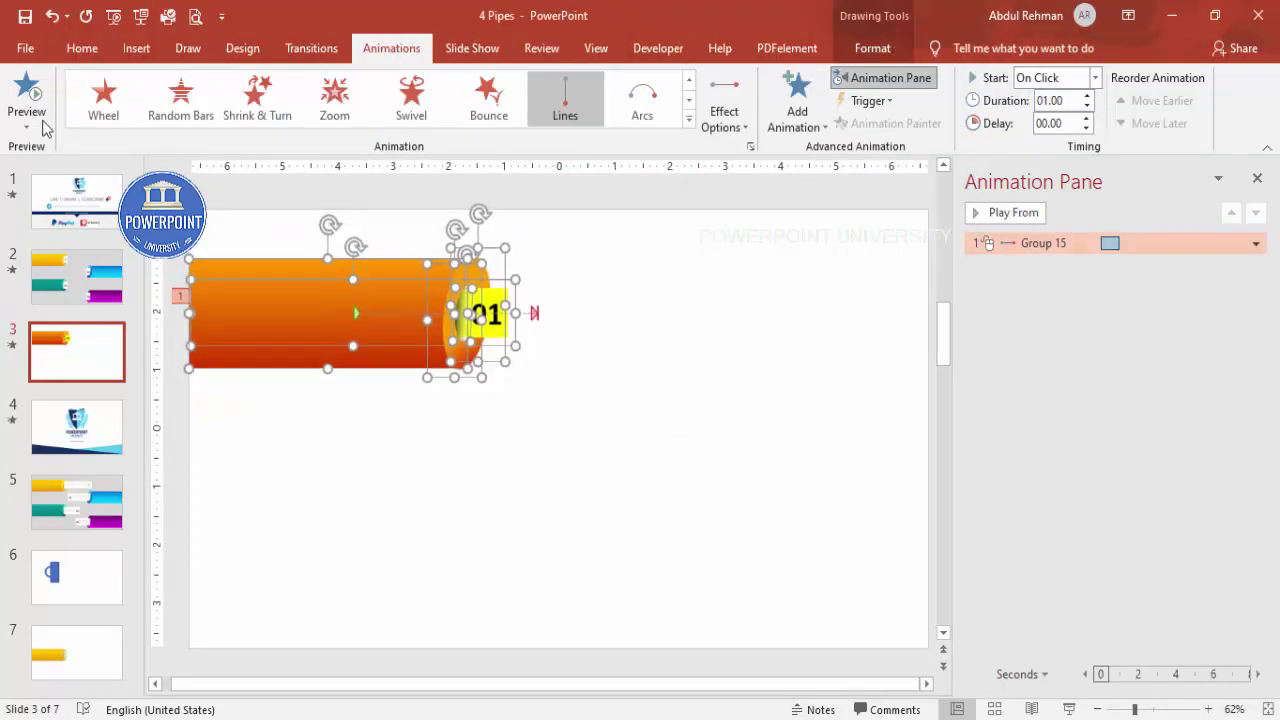